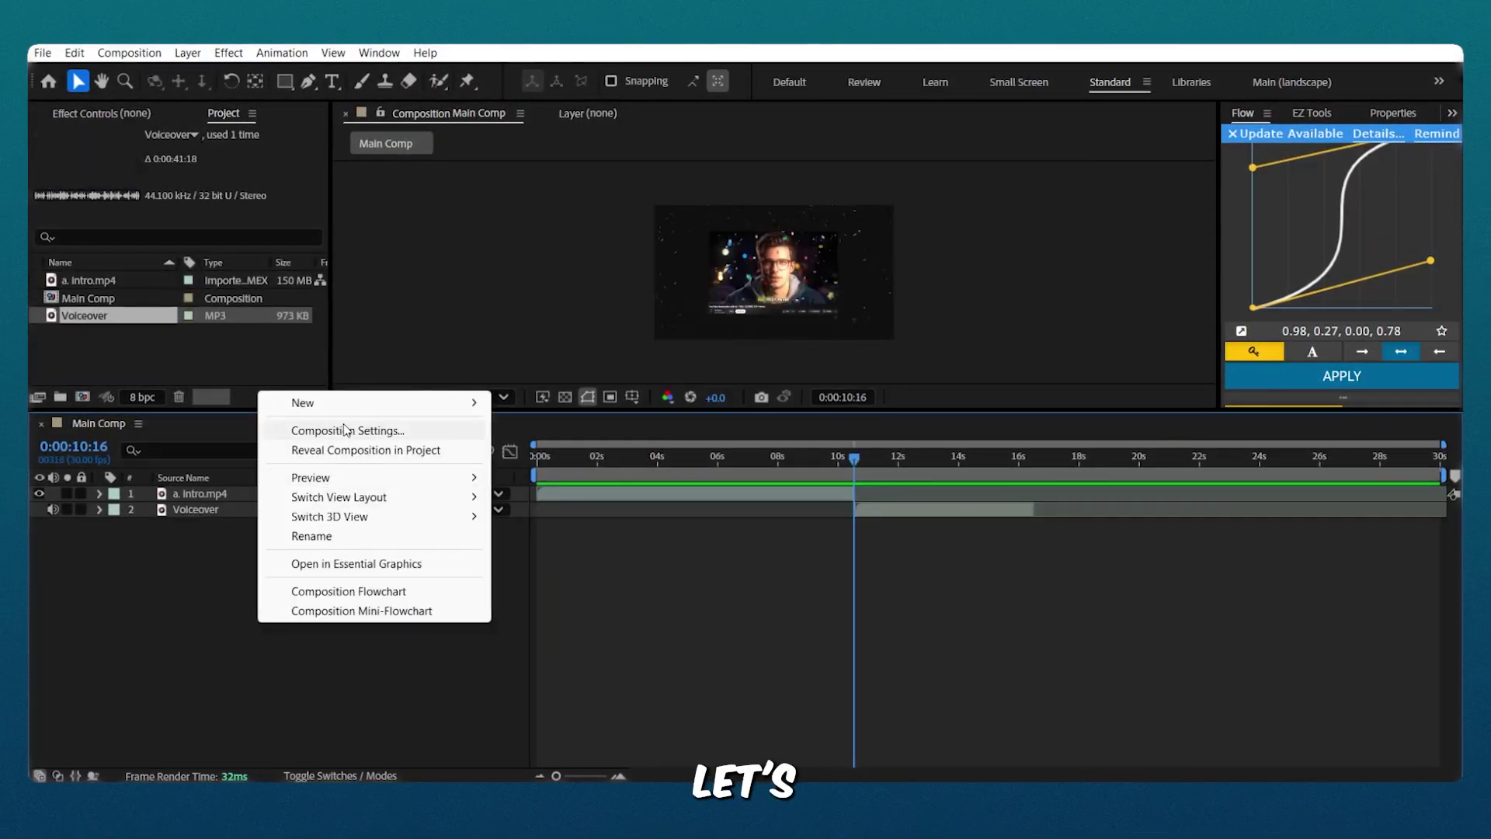
# Add Camera 1 and a new Null Object layer to the Main Comp
pyautogui.moveTo(342, 402)
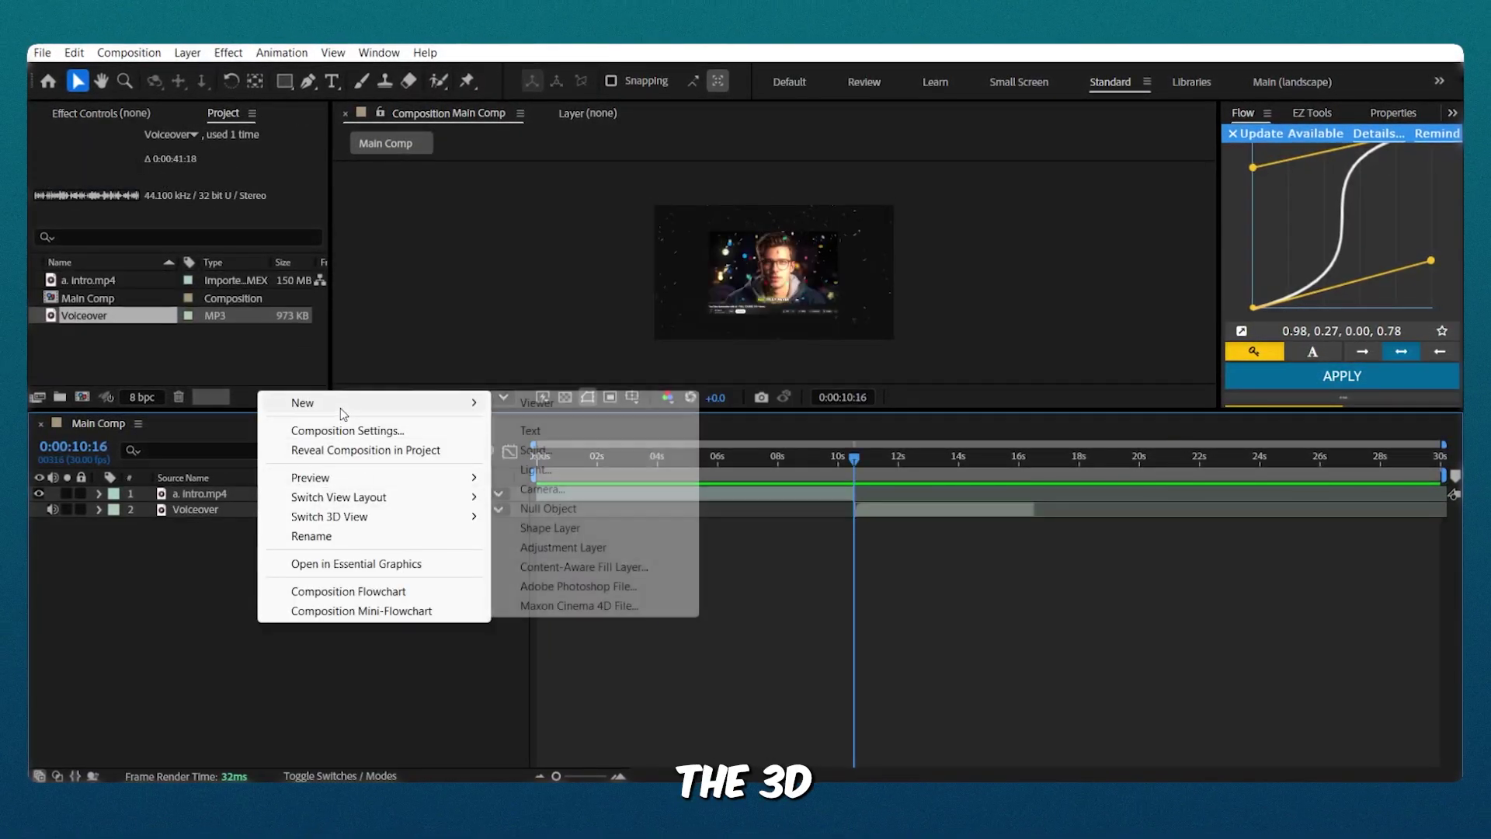
pyautogui.click(539, 489)
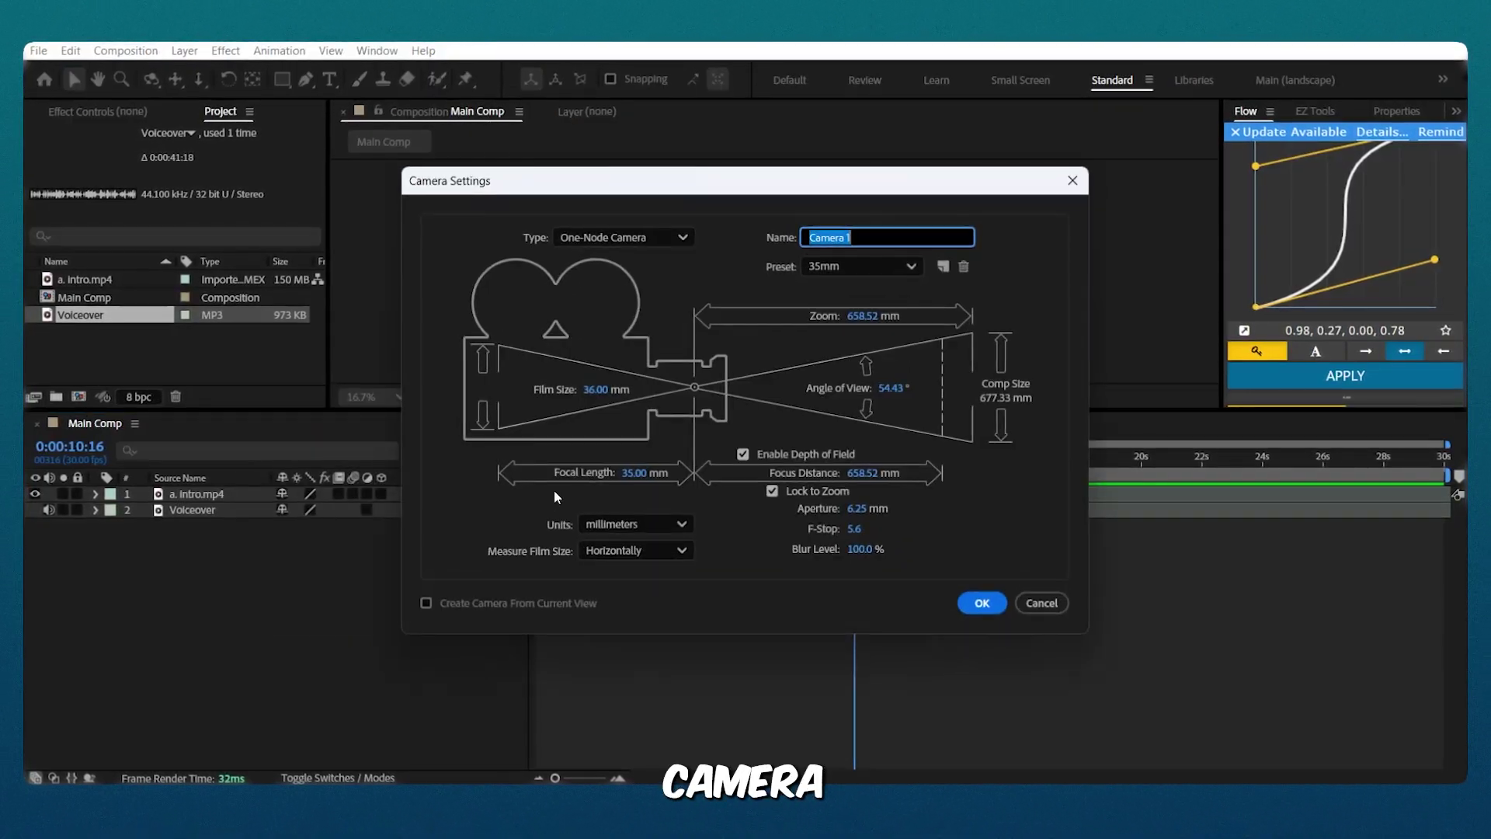
pyautogui.click(970, 601)
pyautogui.press('Return')
pyautogui.rightClick(256, 346)
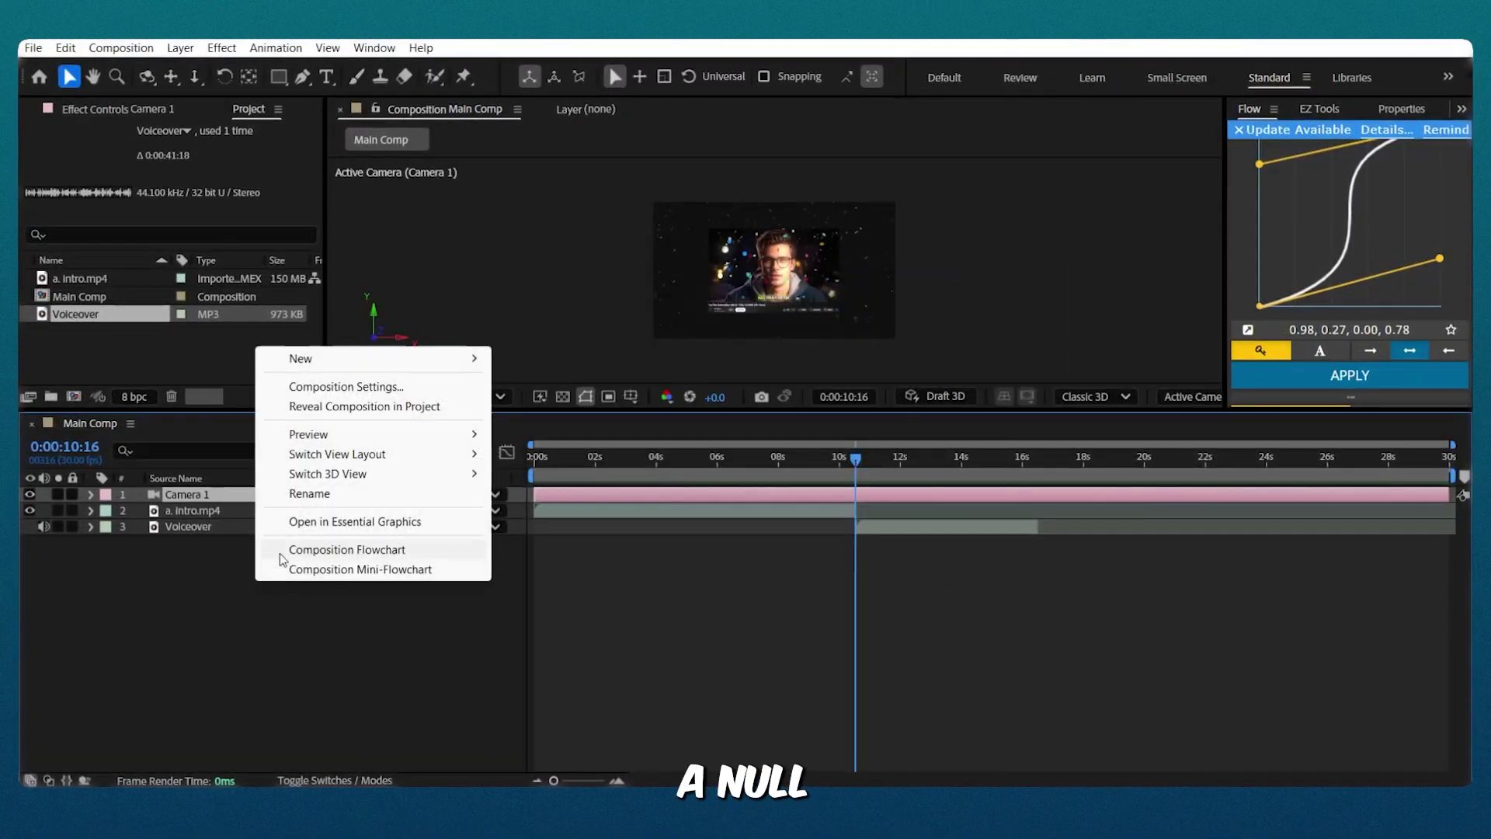
pyautogui.moveTo(310, 361)
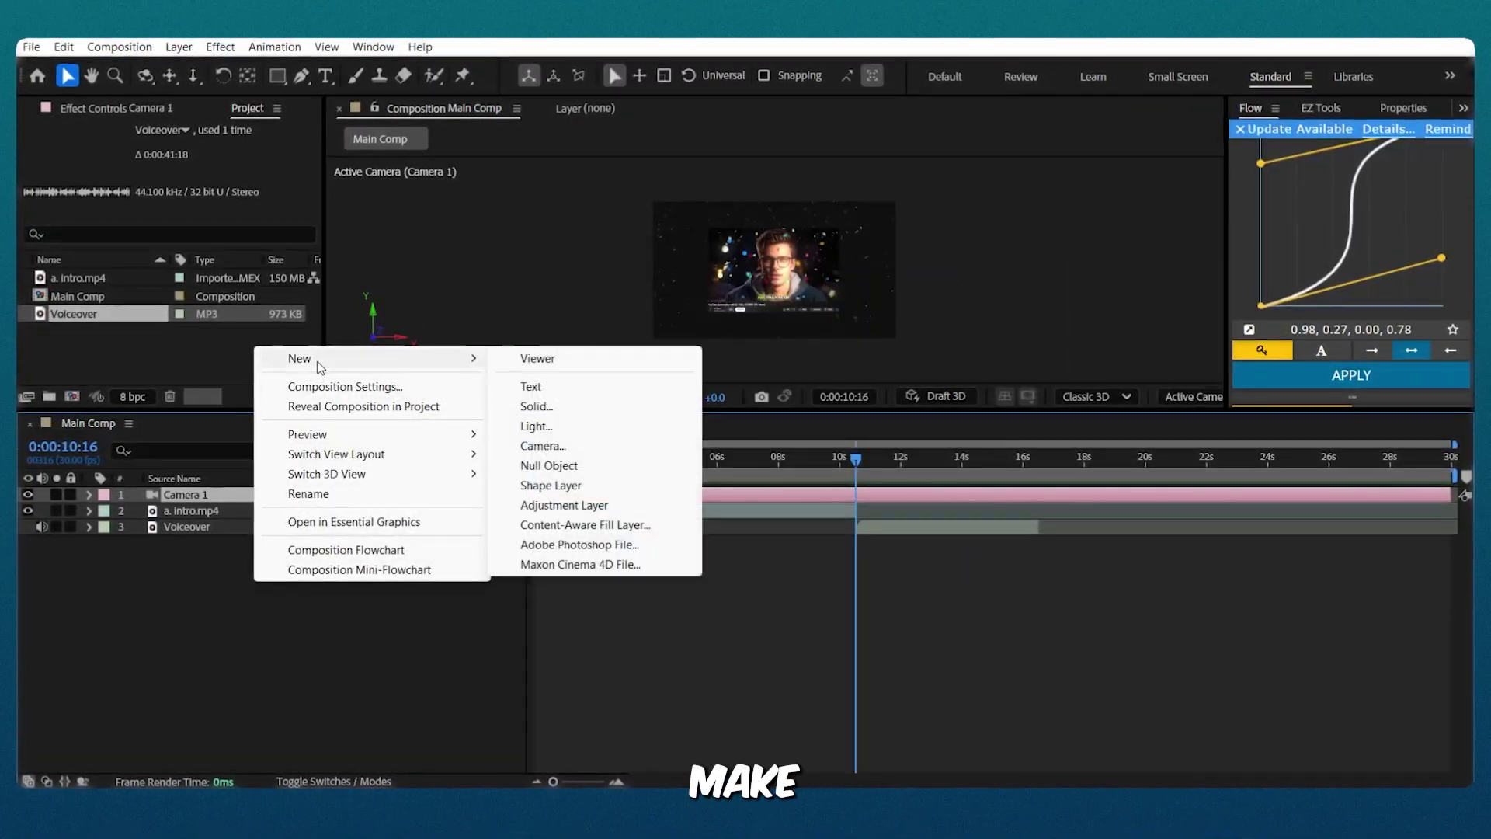
pyautogui.click(557, 465)
# Parent Camera 1 to Null 1 and scrub the null's X Position right to test the move
pyautogui.moveTo(414, 512); pyautogui.dragTo(231, 493)
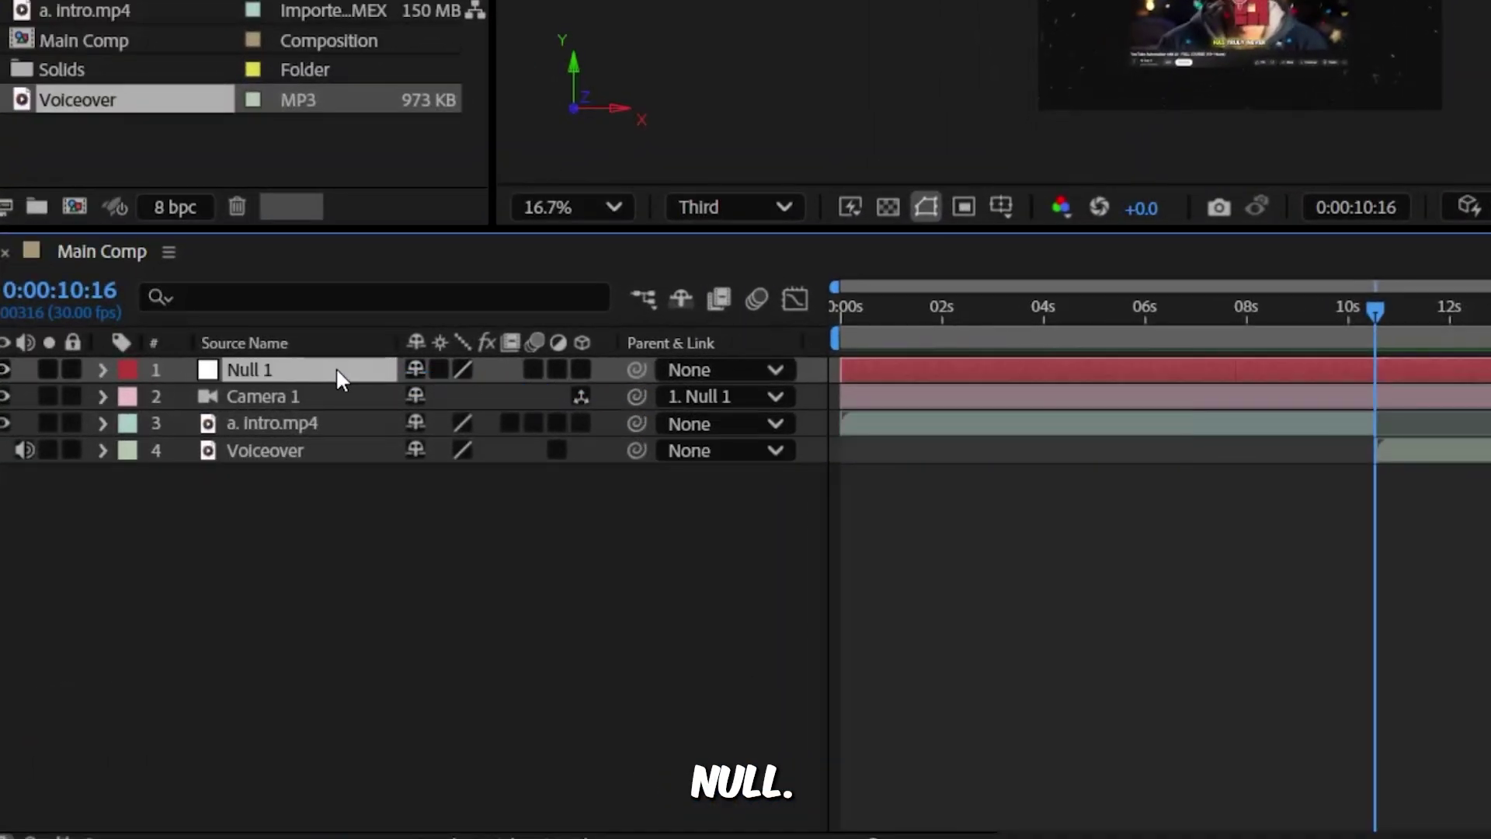
pyautogui.press('p')
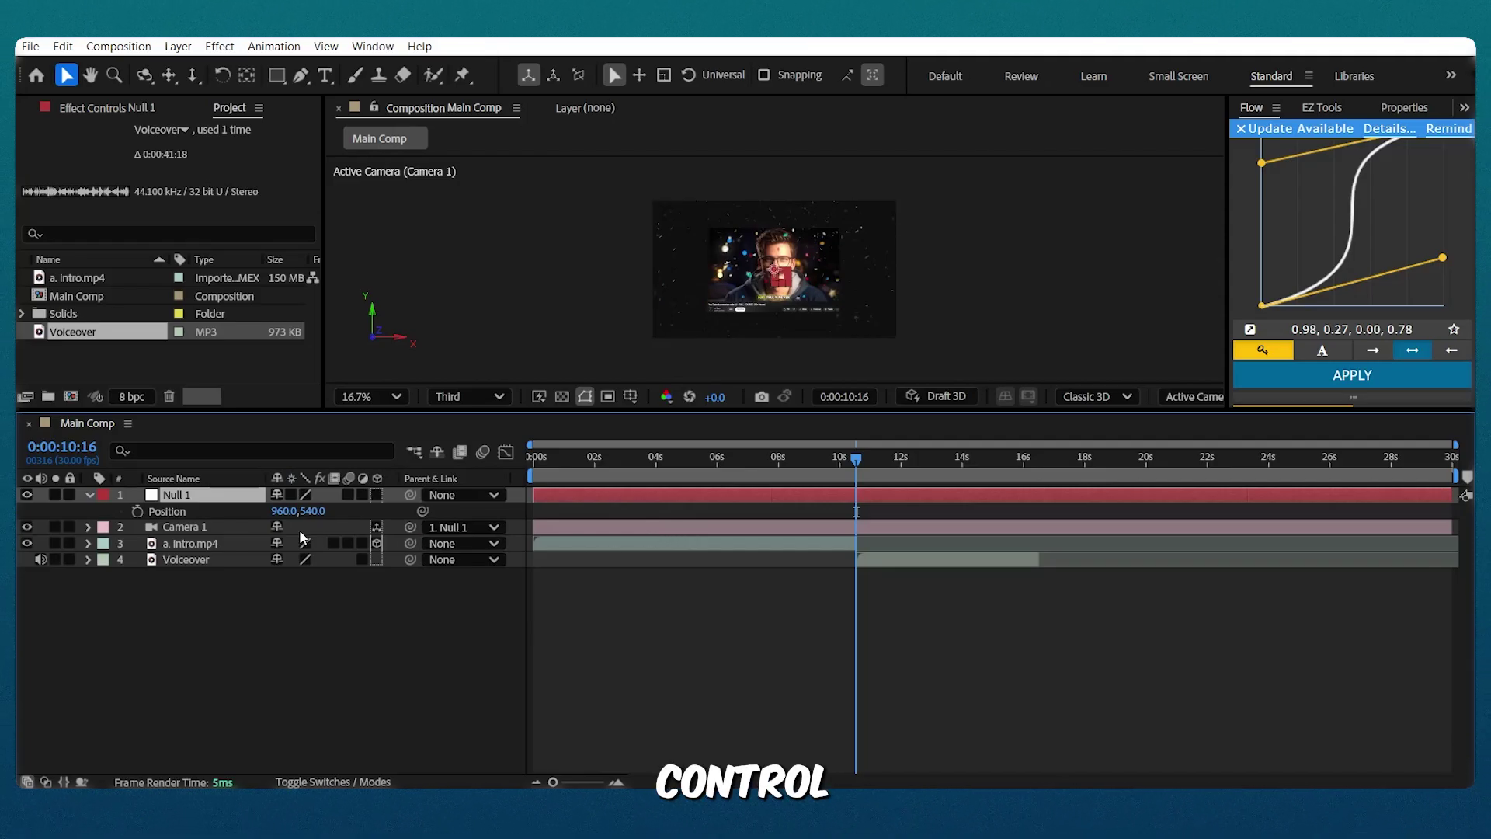
pyautogui.moveTo(302, 513); pyautogui.dragTo(635, 517)
# Undo the null's X Position change in After Effects
pyautogui.hotkey('ctrl', 'z')
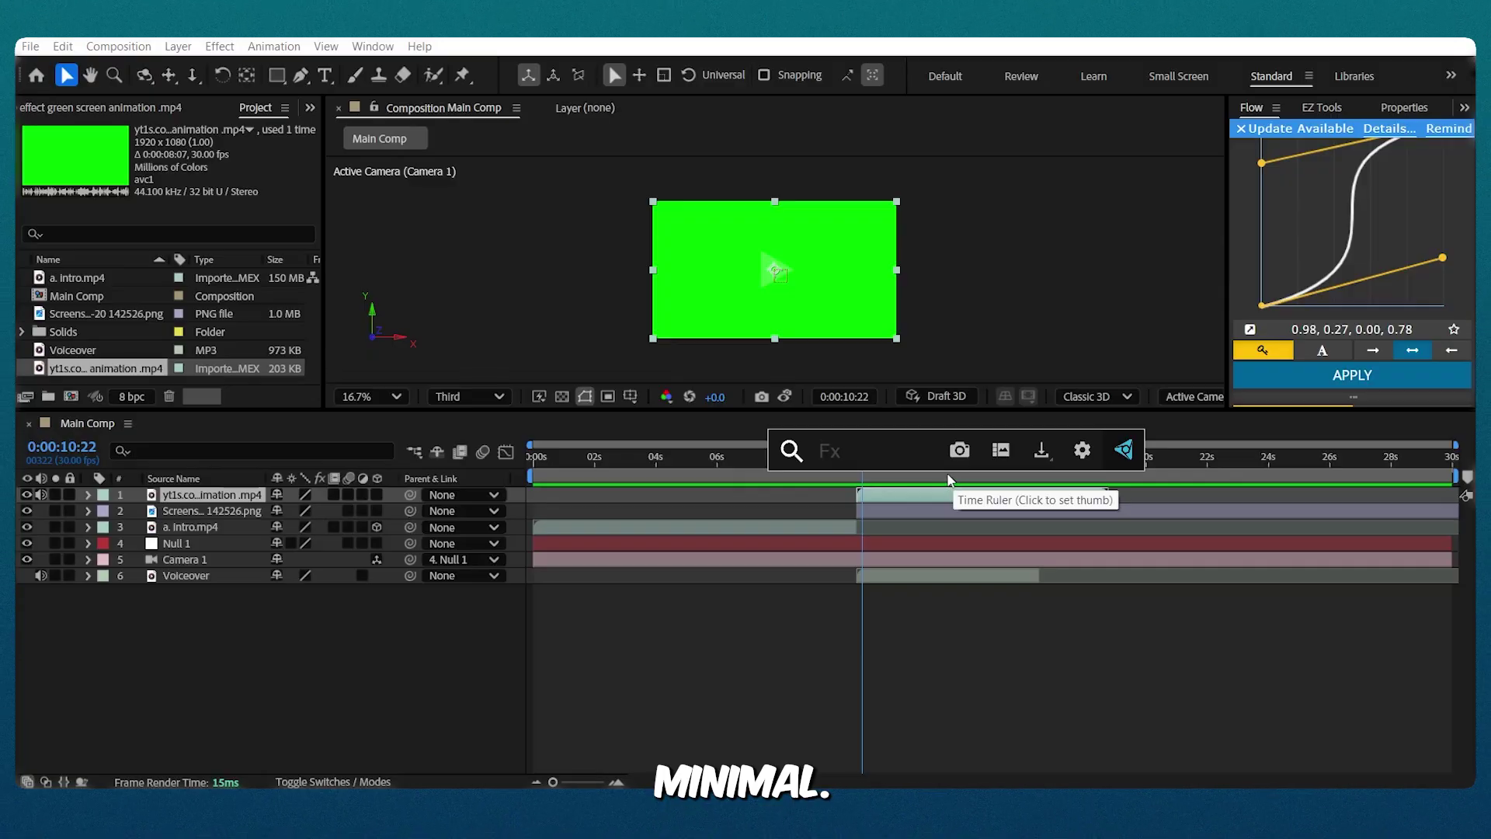
# Apply Keylight to the pause animation clip and key out the sampled green
pyautogui.write('keyl')
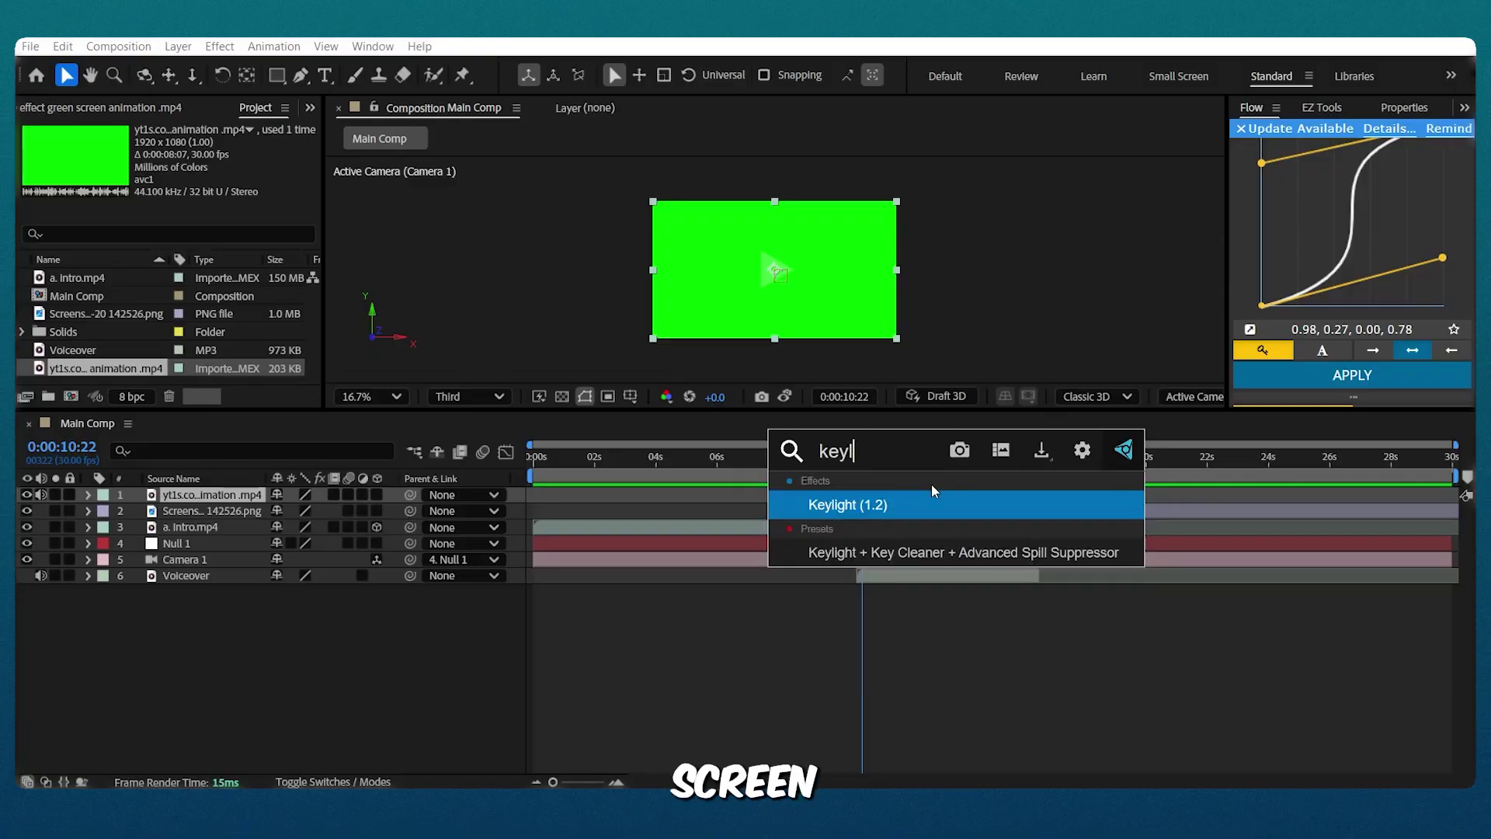
pyautogui.click(880, 501)
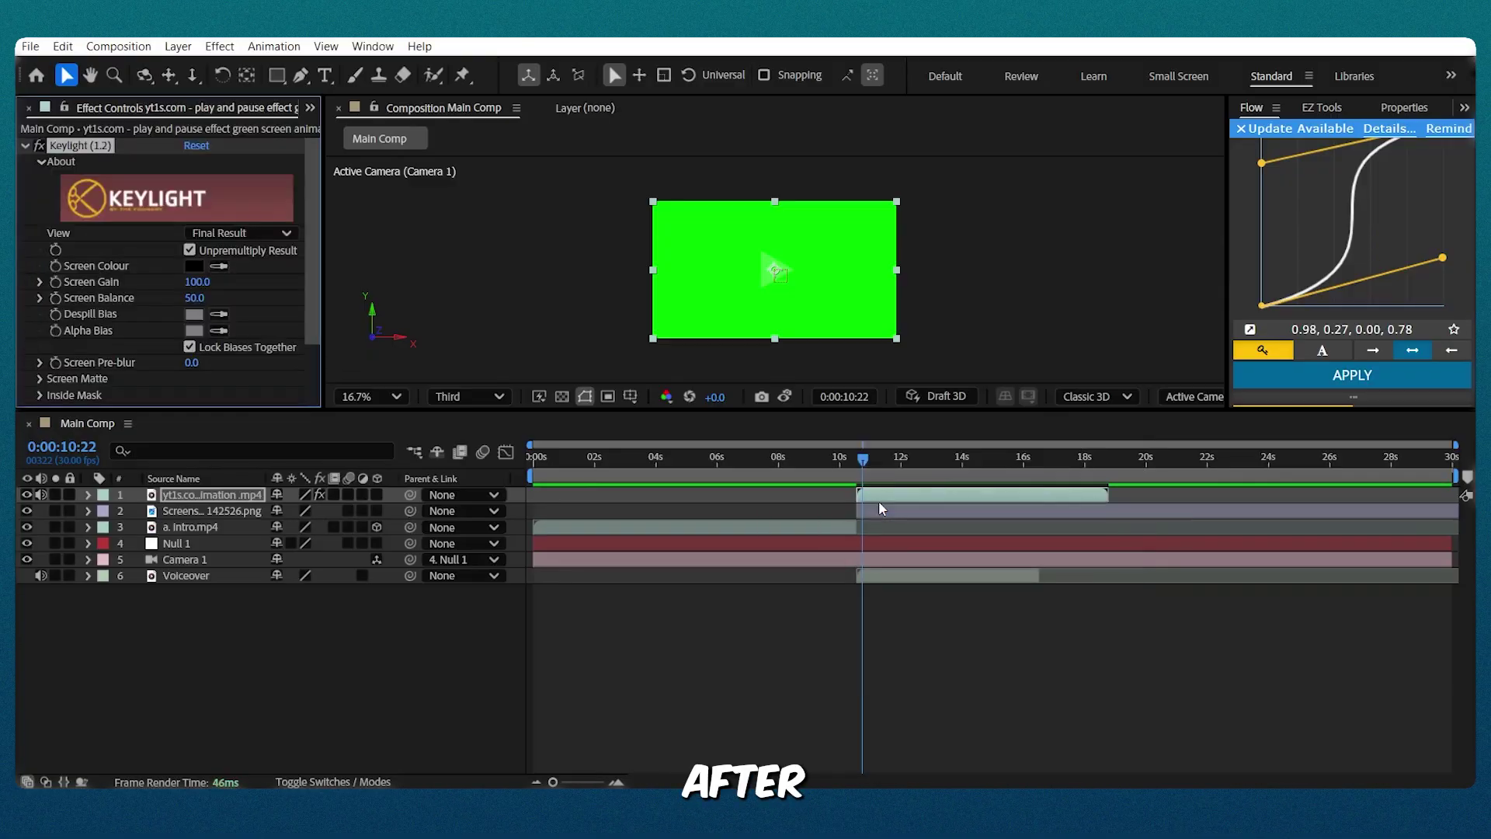
pyautogui.click(695, 256)
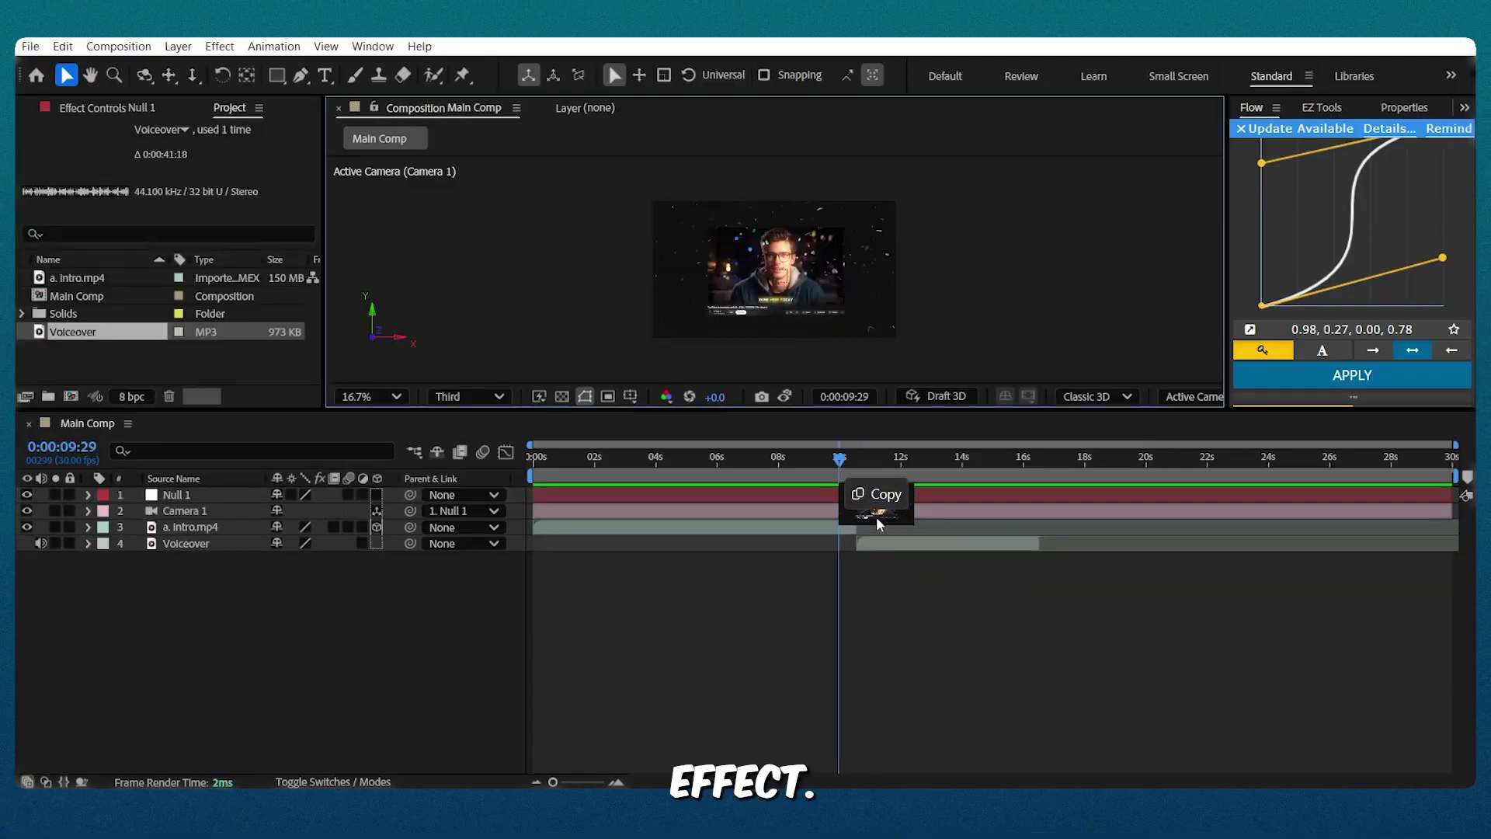
pyautogui.moveTo(876, 515); pyautogui.dragTo(889, 597)
pyautogui.moveTo(1023, 648); pyautogui.dragTo(802, 563)
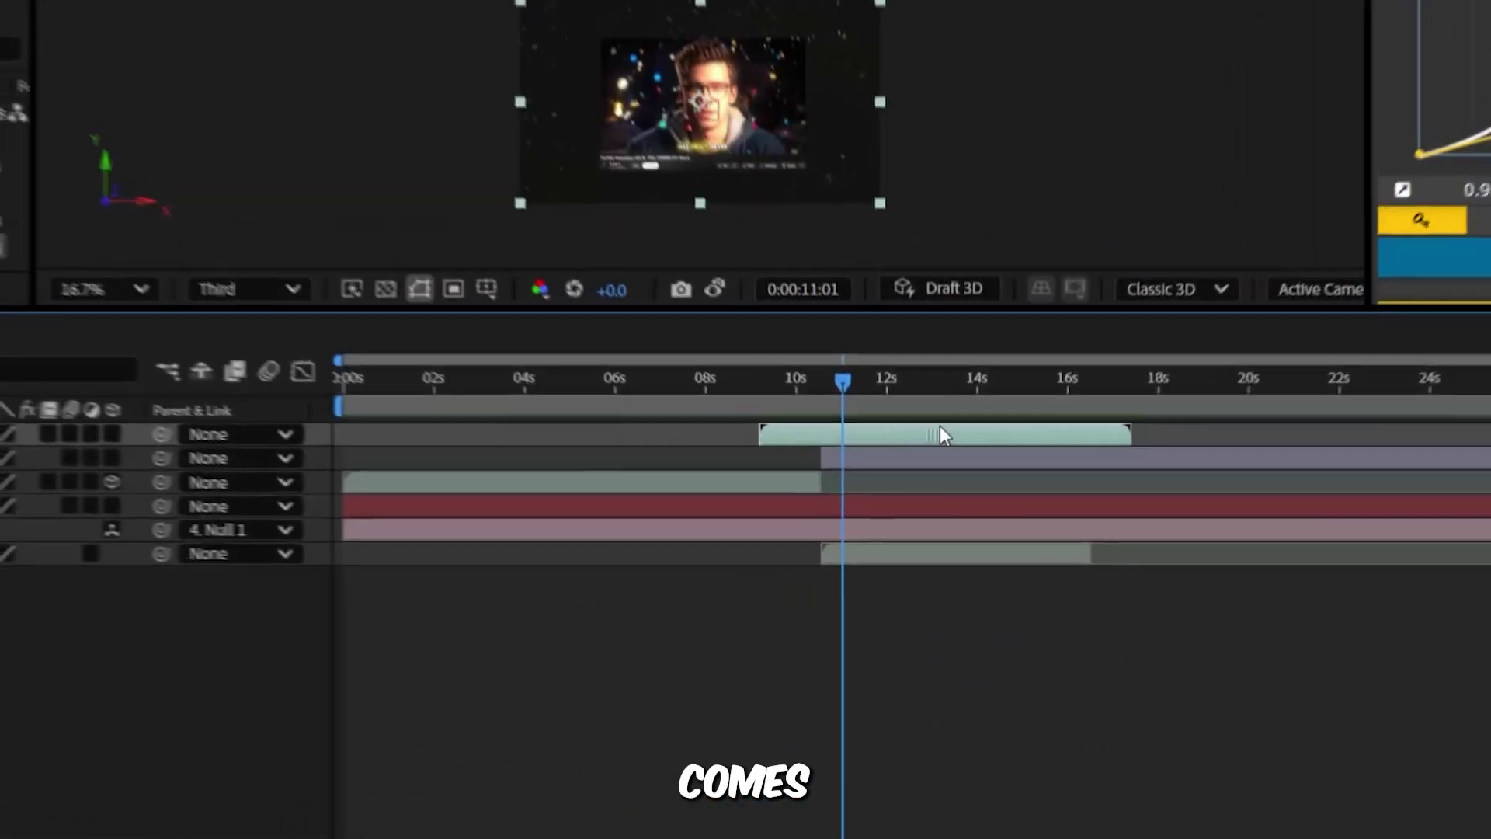
# Align the pause animation with the screenshot and pre-compose both as 'pausing it here ss'
pyautogui.moveTo(940, 433); pyautogui.dragTo(999, 433)
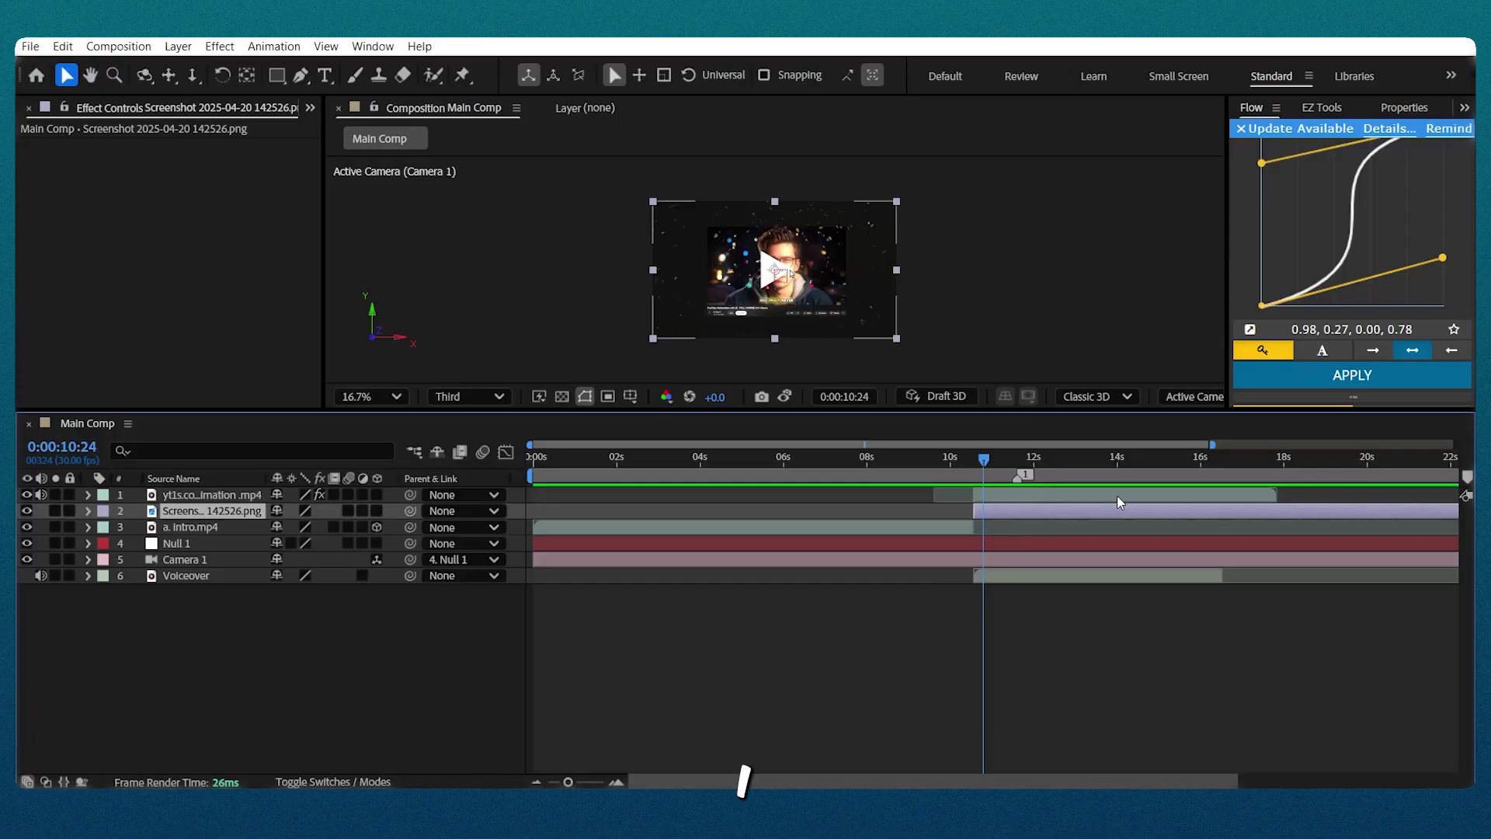
pyautogui.click(1098, 494)
pyautogui.rightClick(1079, 500)
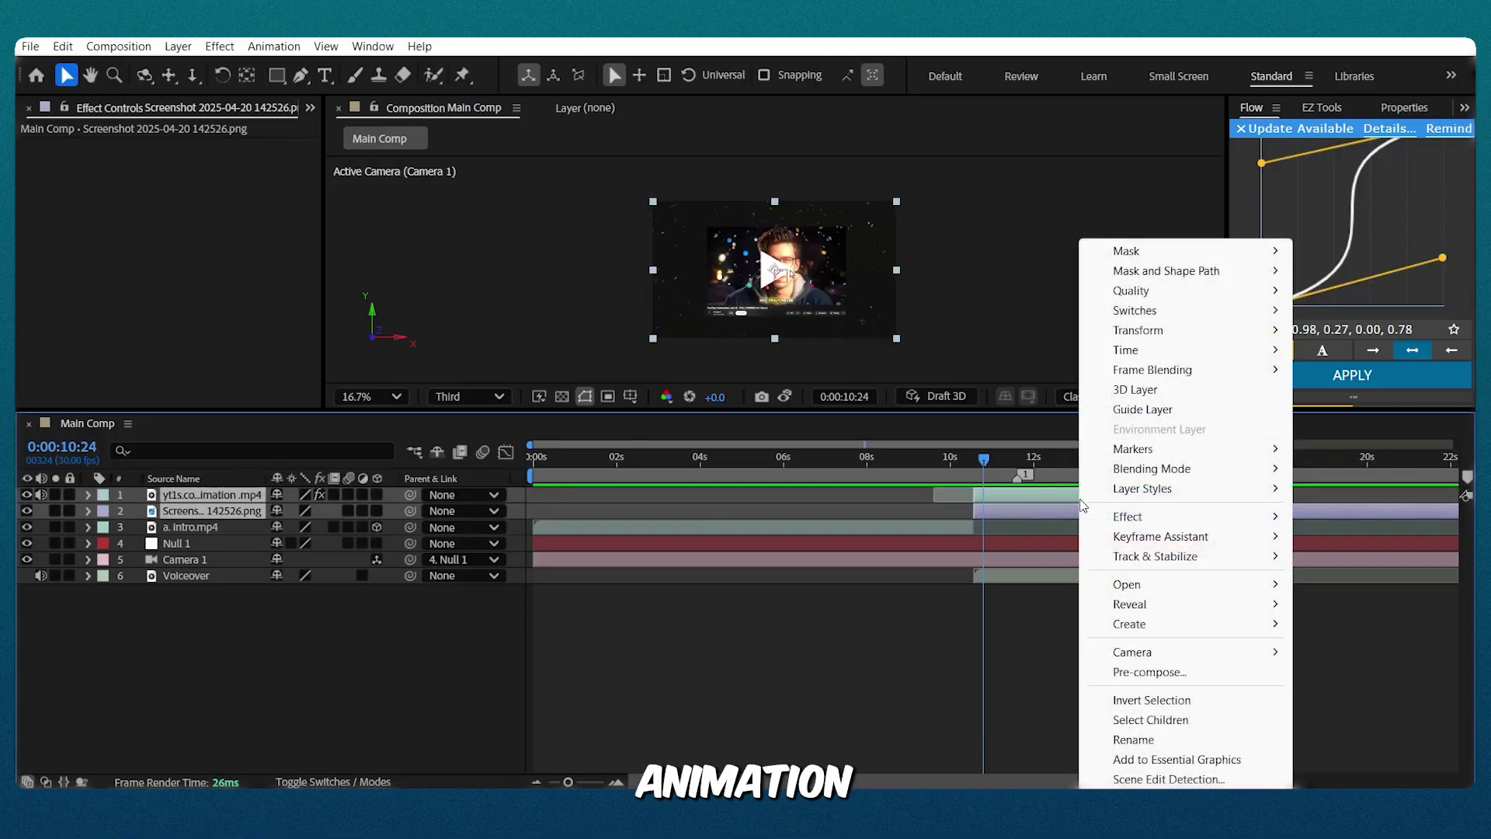
pyautogui.click(1150, 672)
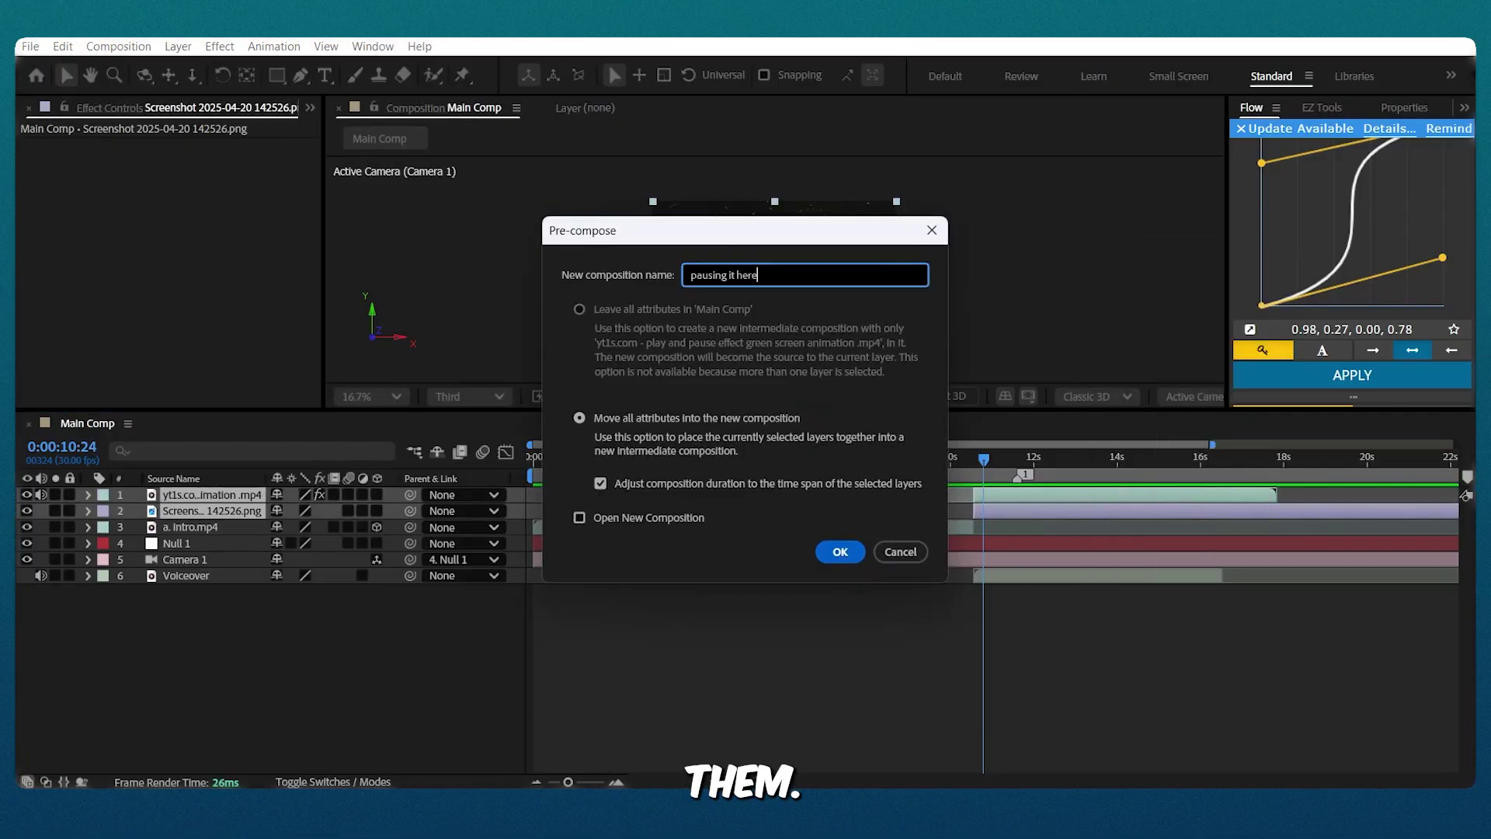
pyautogui.click(841, 552)
pyautogui.click(1044, 633)
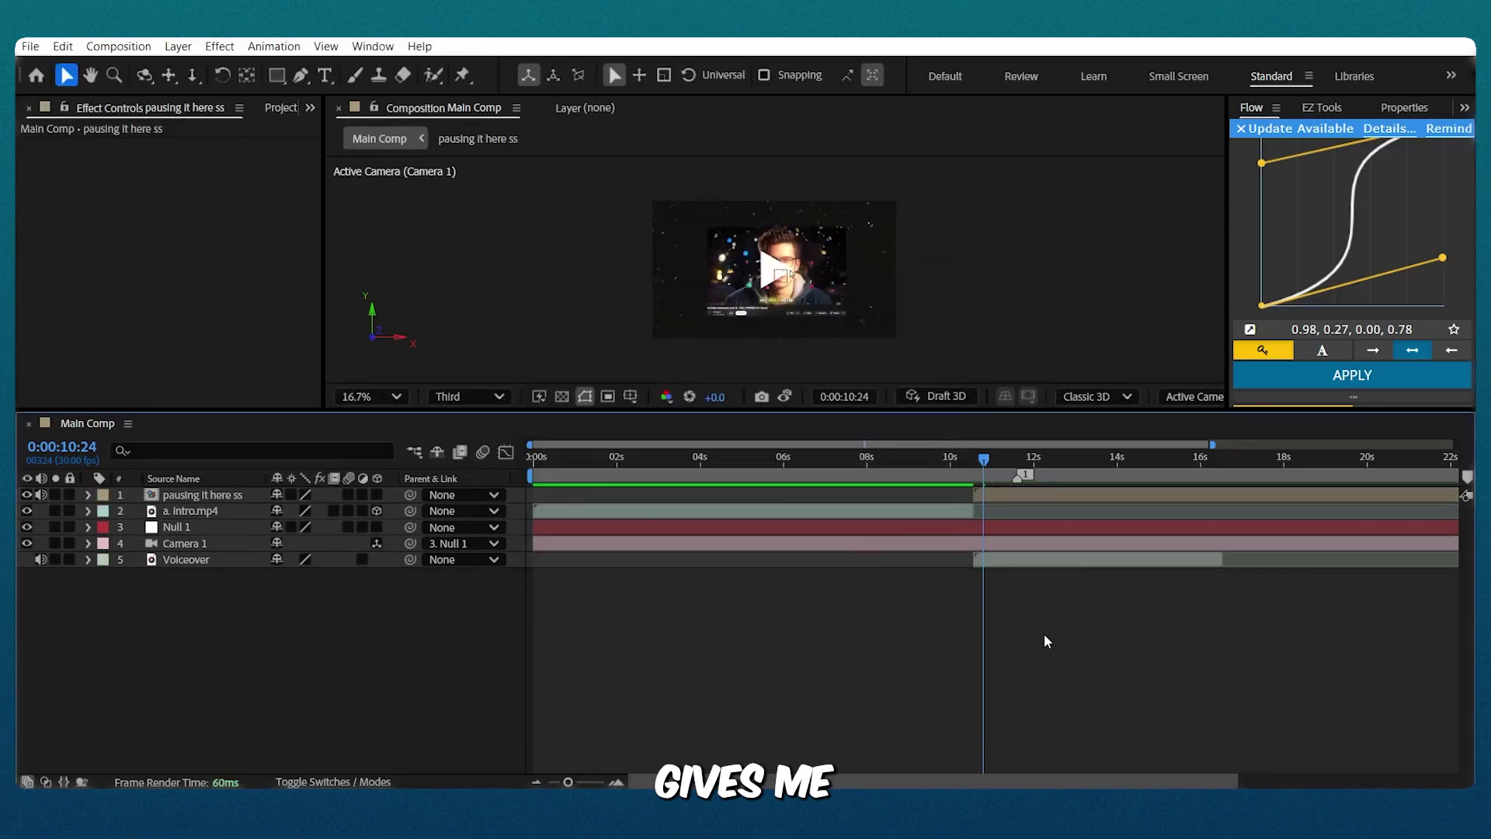
# Inside 'pausing it here ss', keyframe the pause clip's Opacity from 0% up a few frames later
pyautogui.click(961, 467)
pyautogui.doubleClick(982, 495)
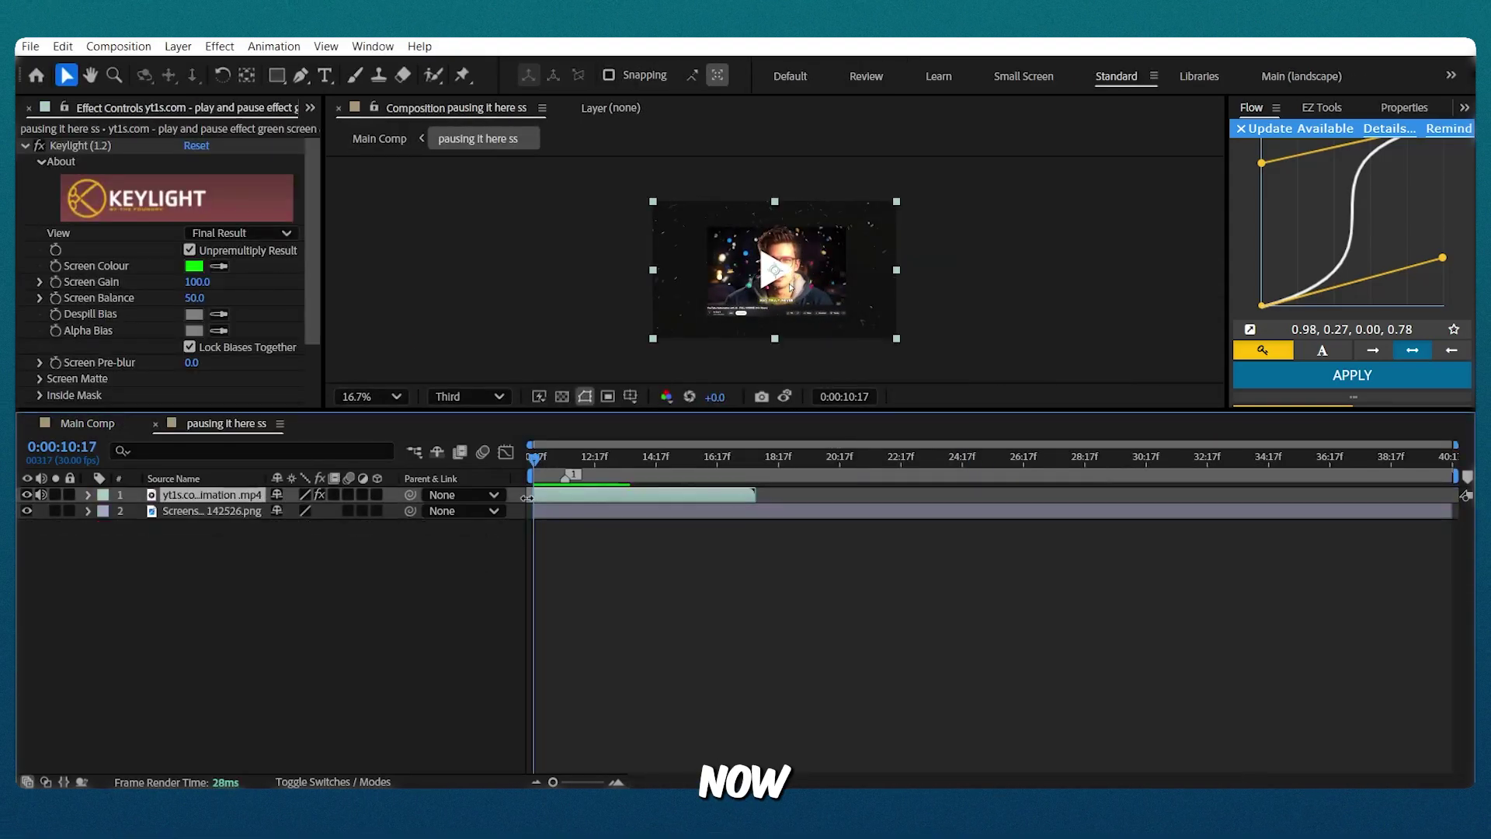
pyautogui.press('t')
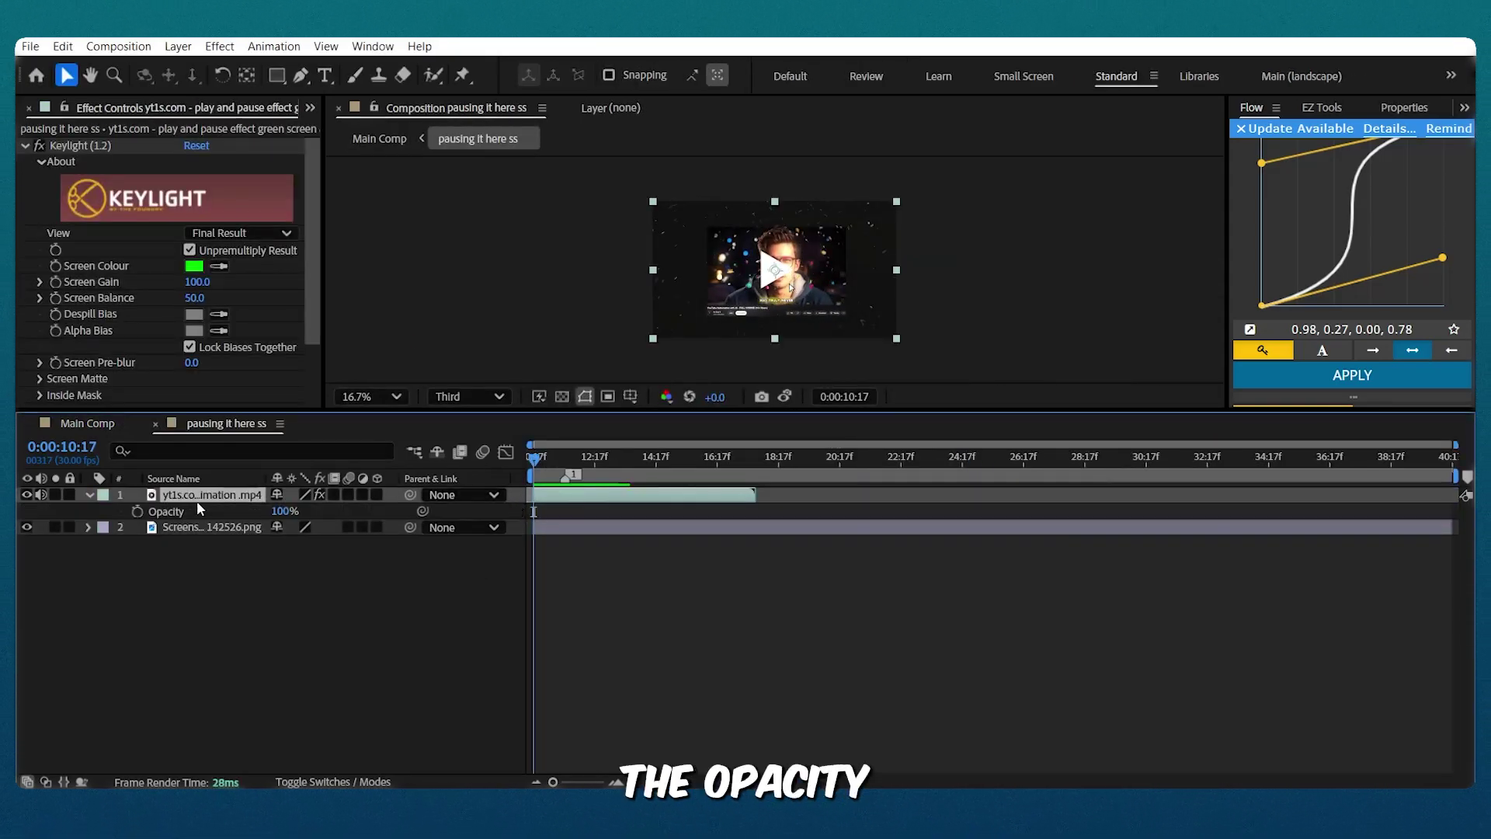
pyautogui.click(137, 511)
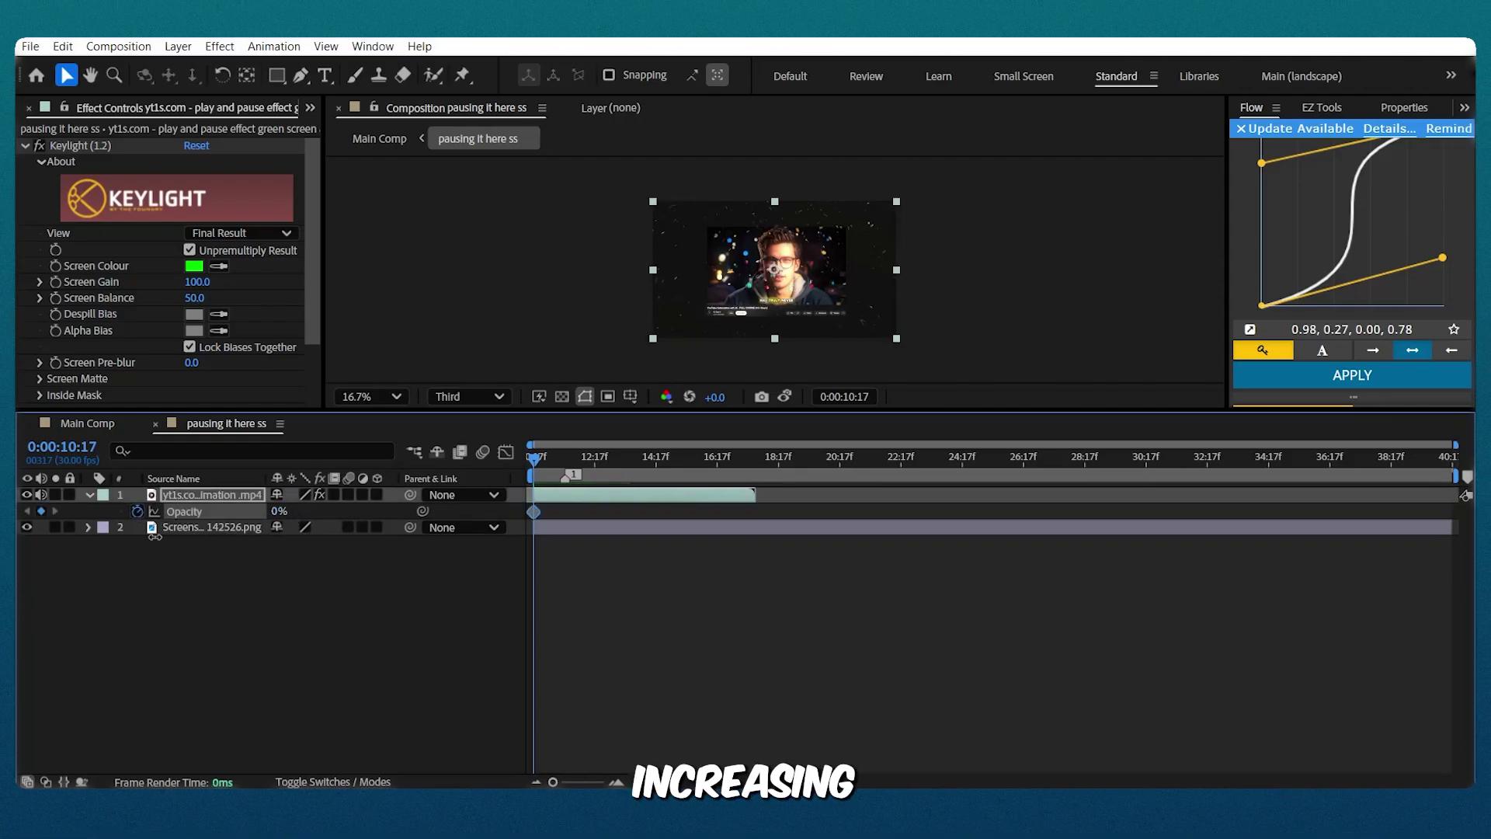
pyautogui.press('pagedown')
pyautogui.press('pagedown')
pyautogui.press('pagedown')
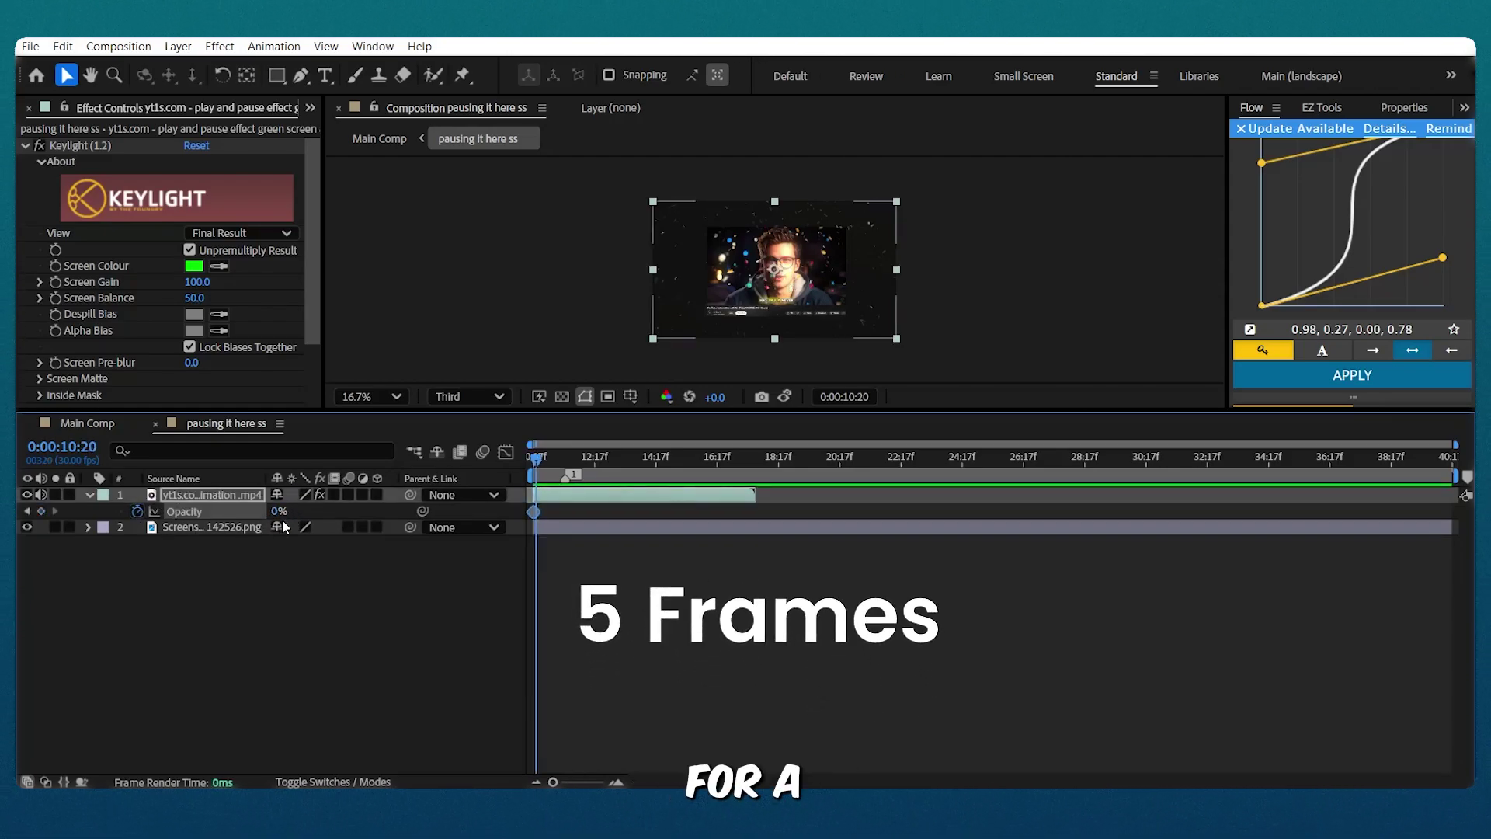
pyautogui.moveTo(277, 511); pyautogui.dragTo(509, 517)
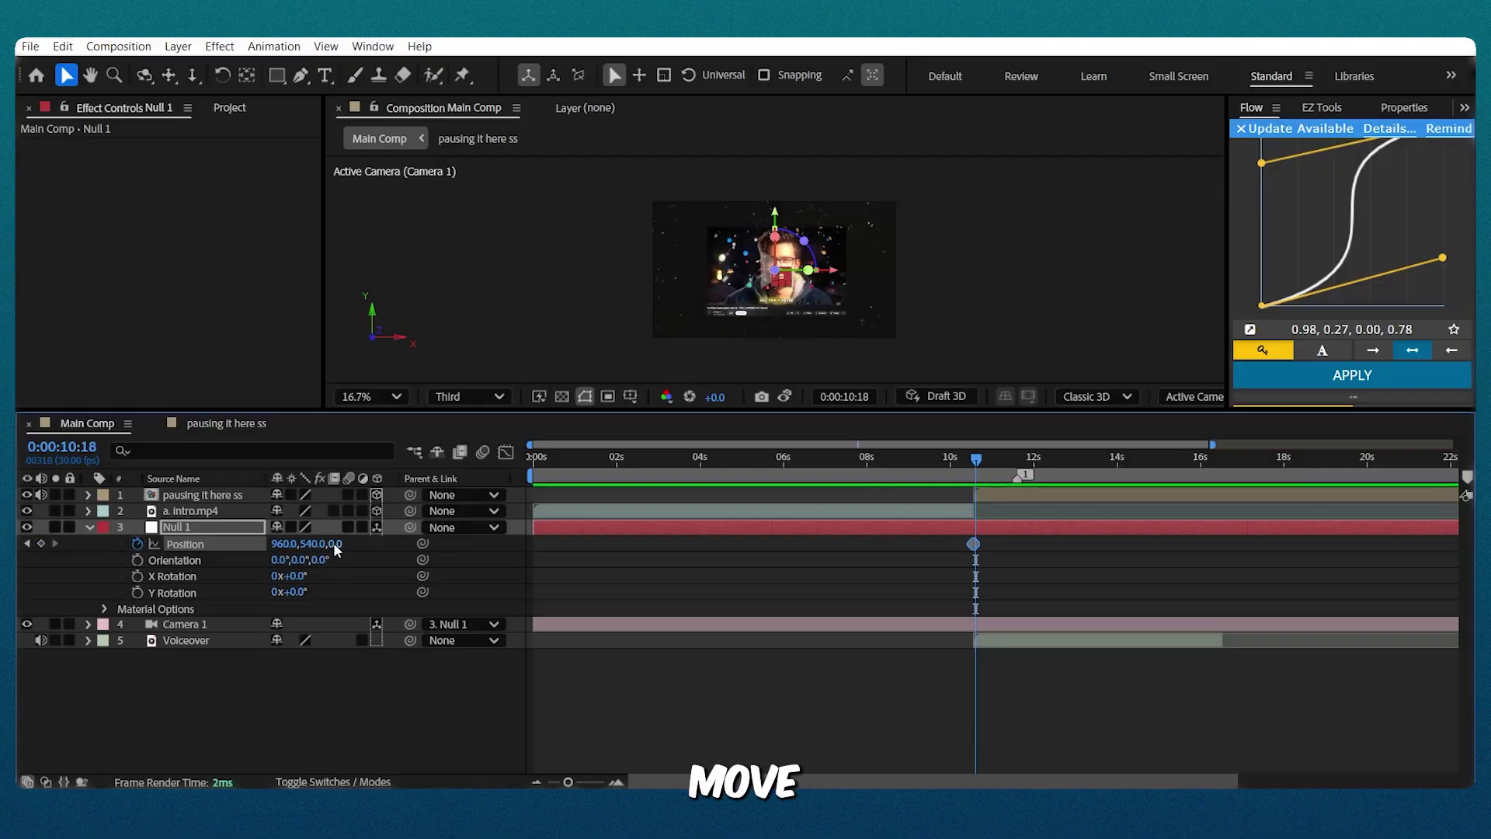
# Set Null 1's Z Position to 147, then scrub it to push the camera closer
pyautogui.click(333, 542)
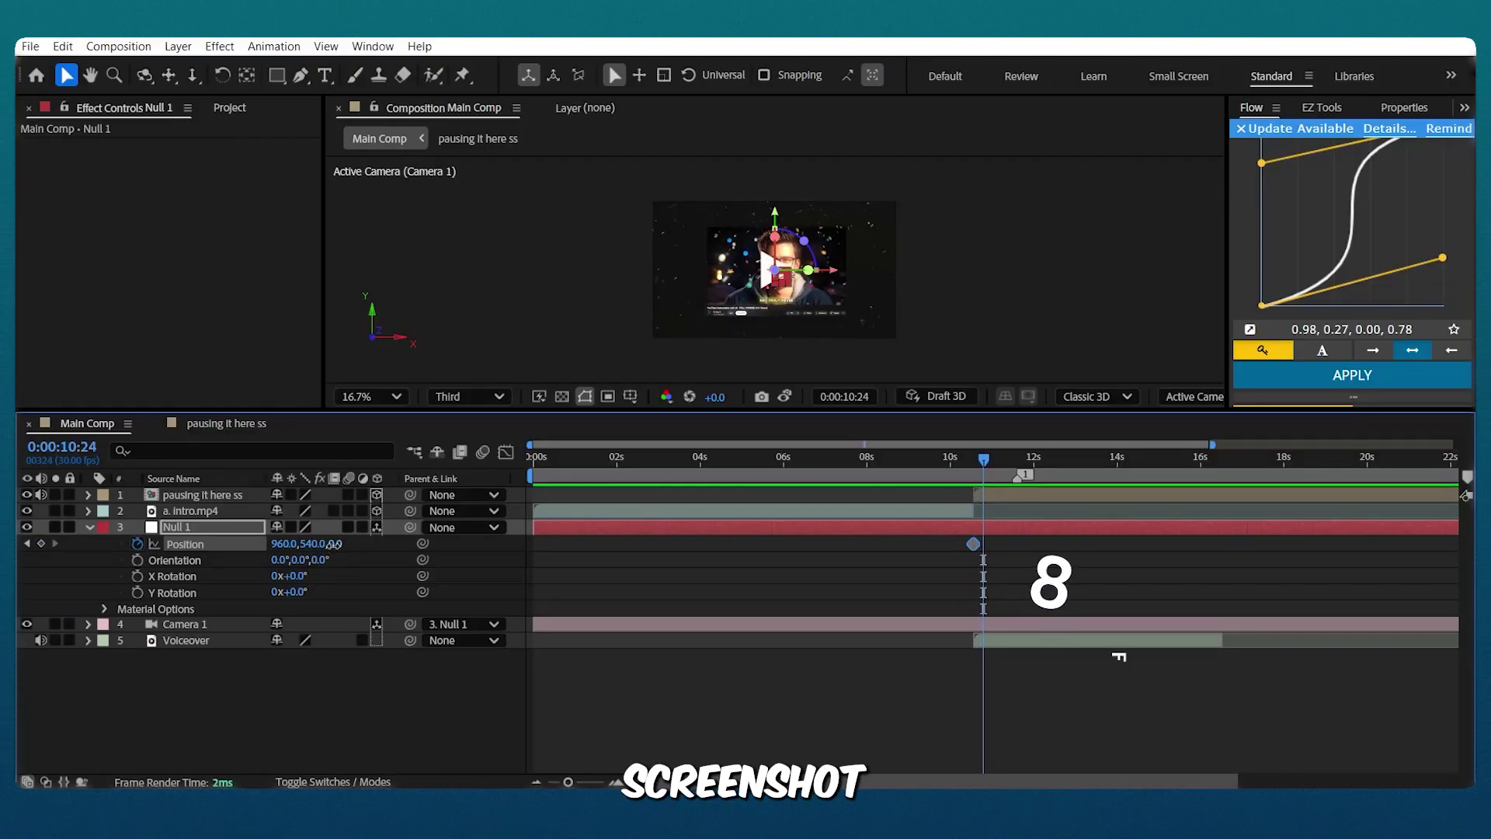
pyautogui.write('147')
pyautogui.press('Return')
pyautogui.moveTo(471, 543); pyautogui.dragTo(603, 542)
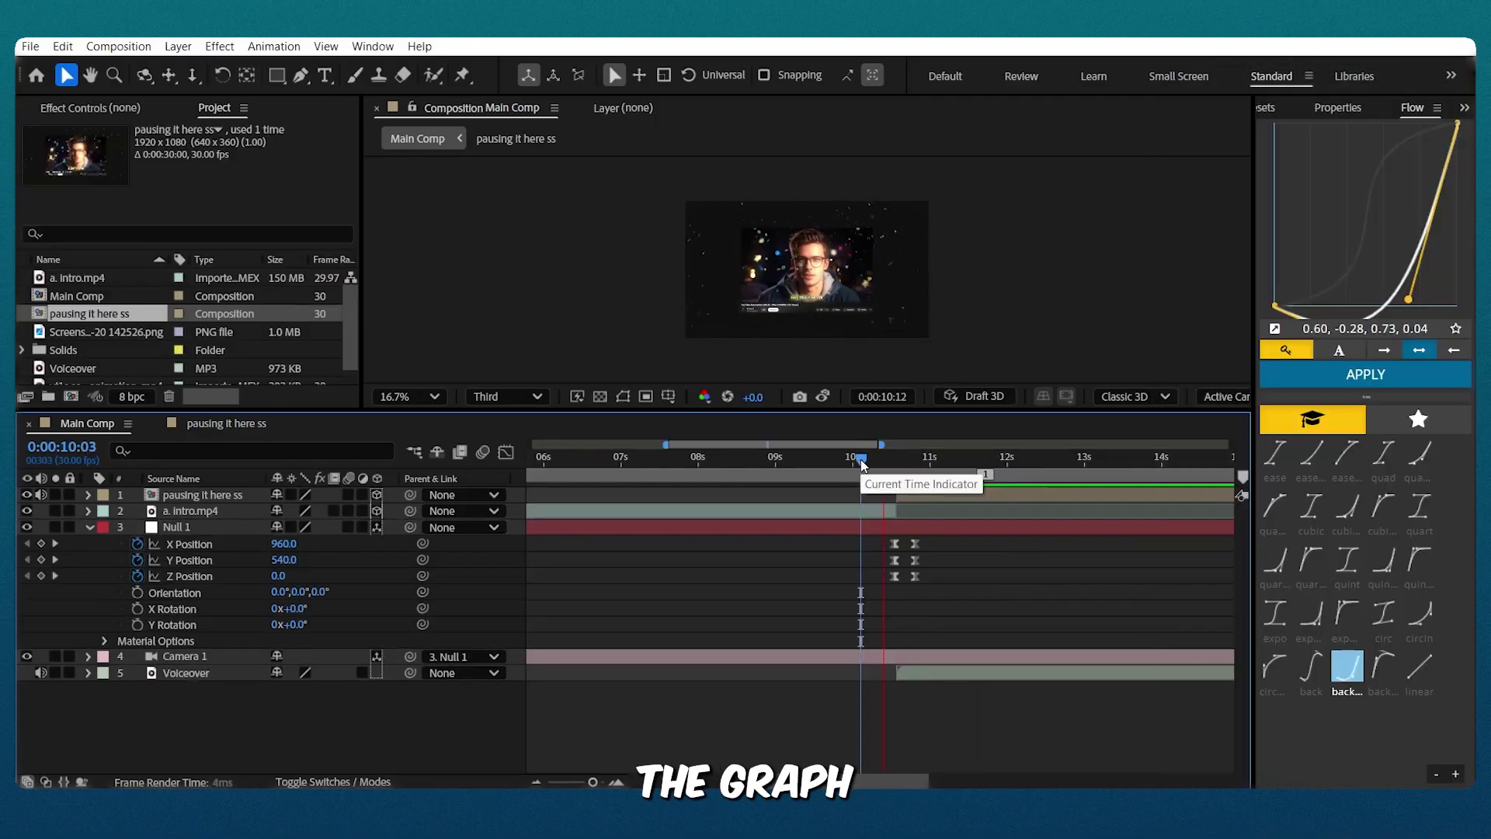
# Around 11 seconds, keyframe Z Position pulling the camera back through -444 to about -1230
pyautogui.moveTo(862, 460); pyautogui.dragTo(942, 464)
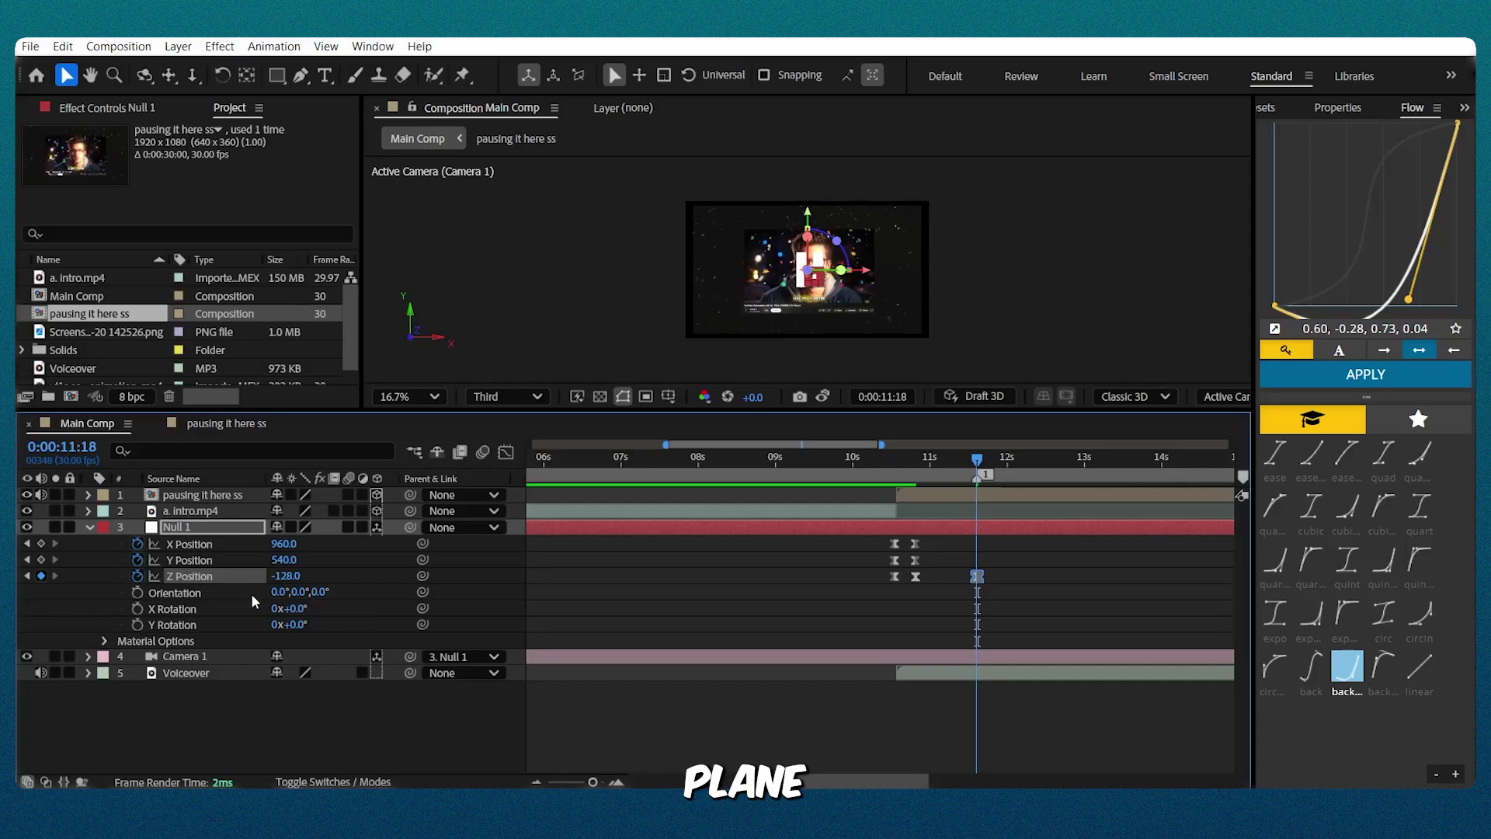
pyautogui.moveTo(281, 576); pyautogui.dragTo(224, 575)
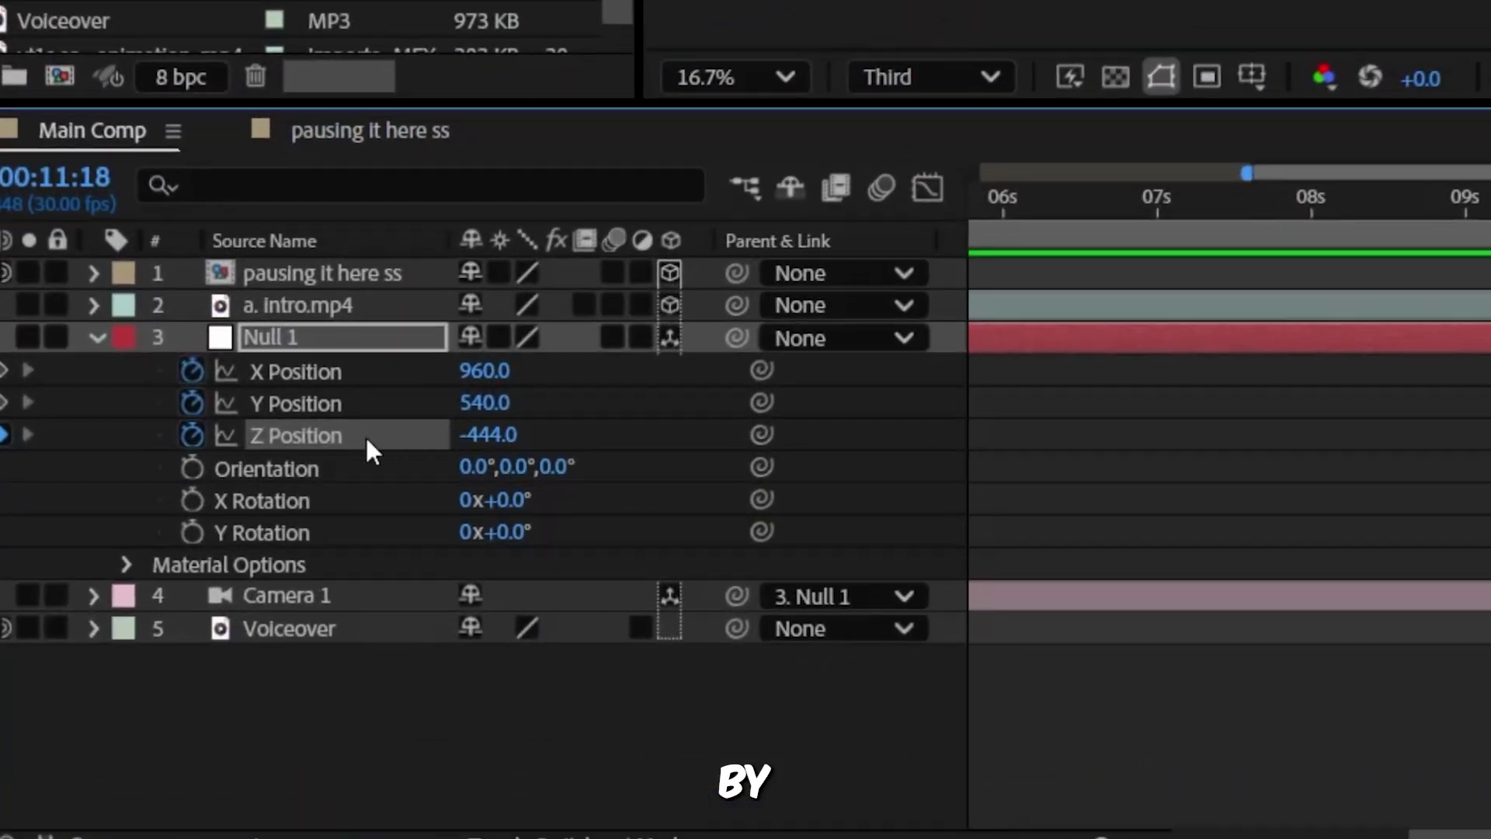
pyautogui.moveTo(516, 436); pyautogui.dragTo(86, 456)
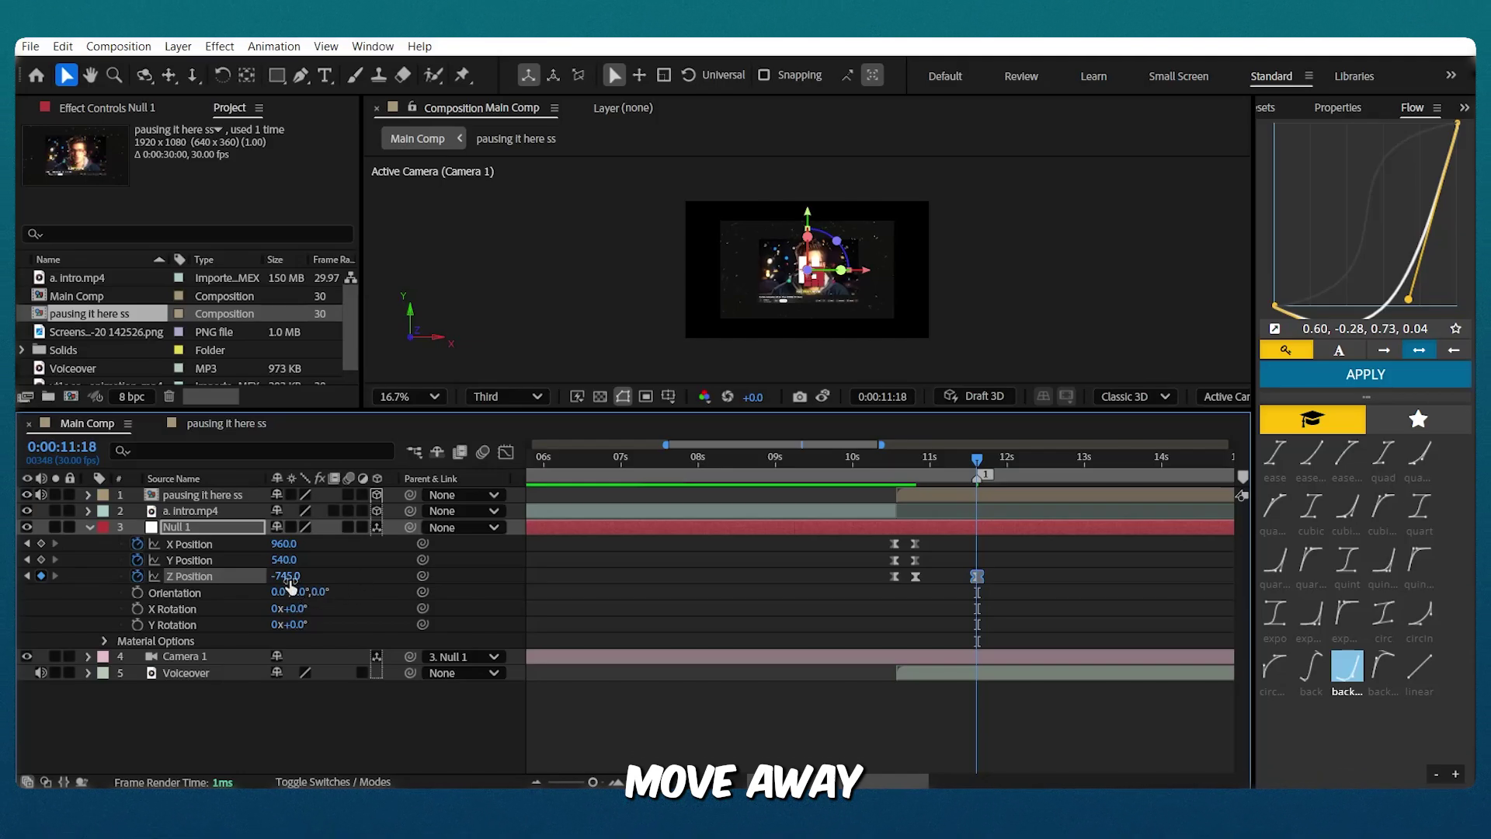
pyautogui.moveTo(287, 578); pyautogui.dragTo(190, 584)
pyautogui.moveTo(72, 601); pyautogui.dragTo(216, 577)
# Create a white solid, White Solid 1, and move it beneath Null 1
pyautogui.rightClick(354, 478)
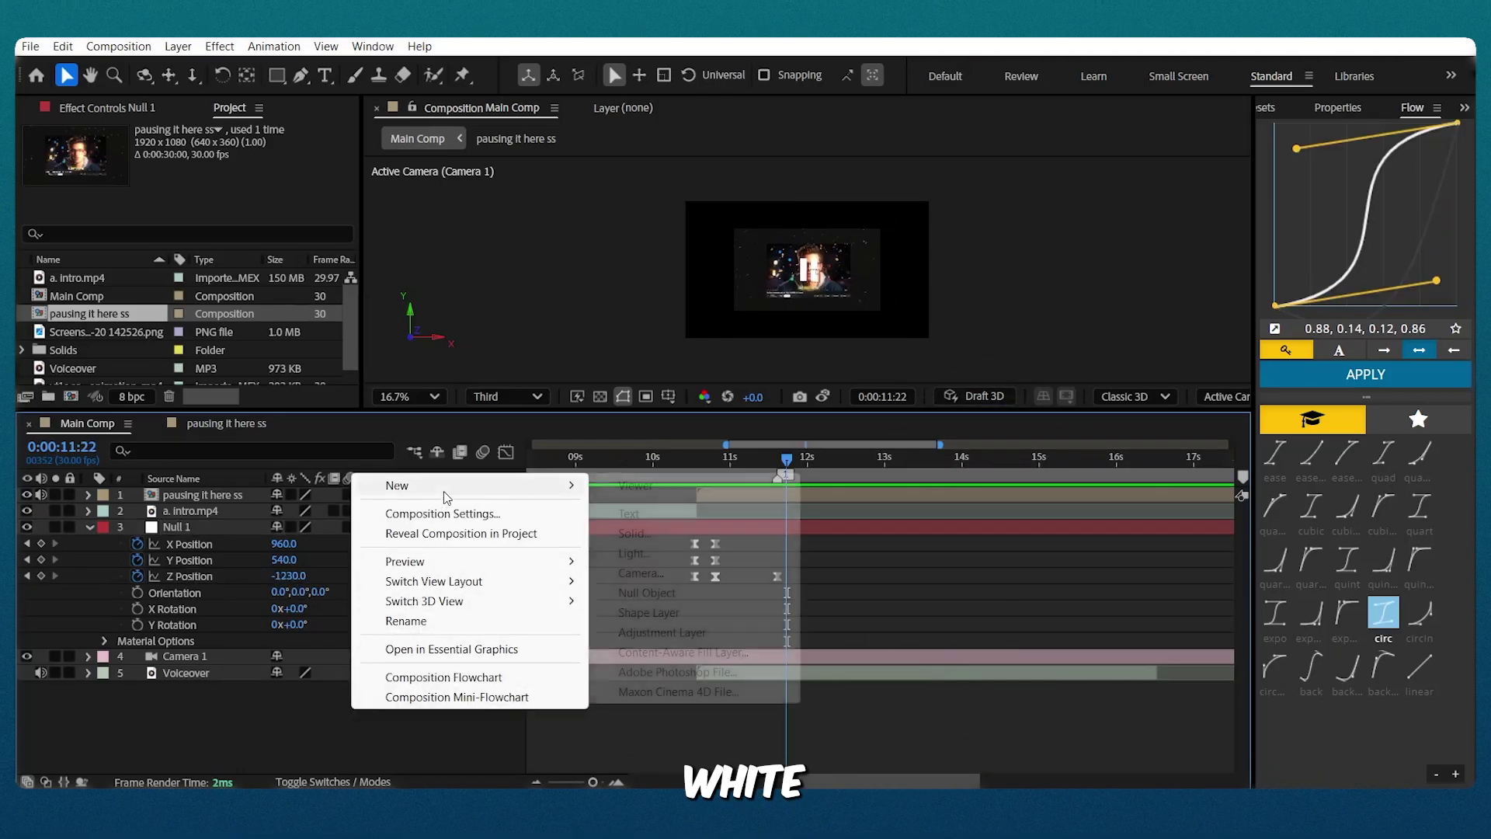
pyautogui.moveTo(439, 487)
pyautogui.click(685, 537)
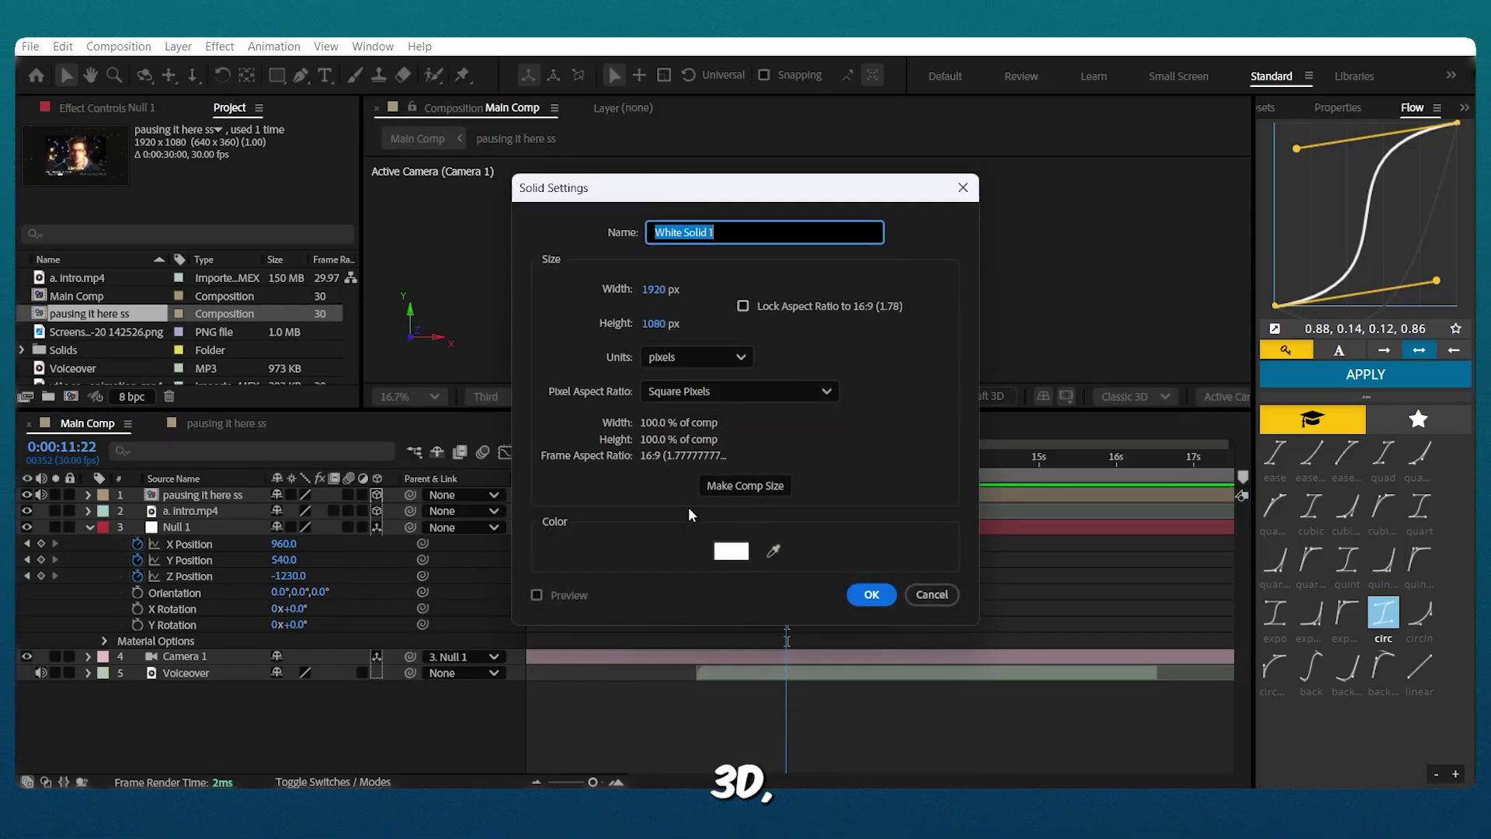
pyautogui.press('Return')
pyautogui.moveTo(216, 494); pyautogui.dragTo(566, 650)
# Apply Gradient Ramp and Noise to White Solid 1, raising Noise slightly to 1.0%
pyautogui.hotkey('ctrl', 'space')
pyautogui.write('grad')
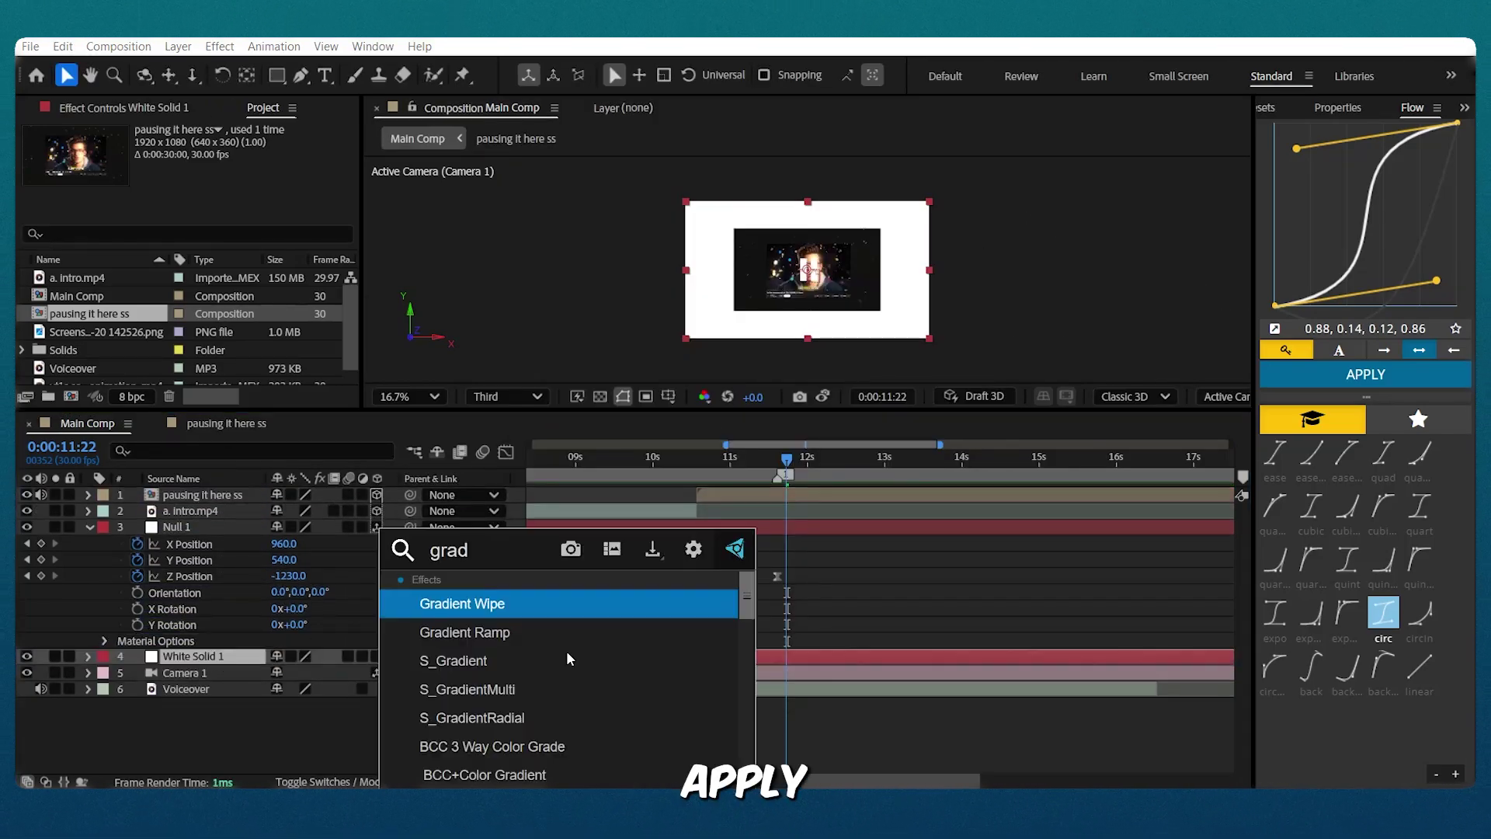
pyautogui.press('Down')
pyautogui.press('Return')
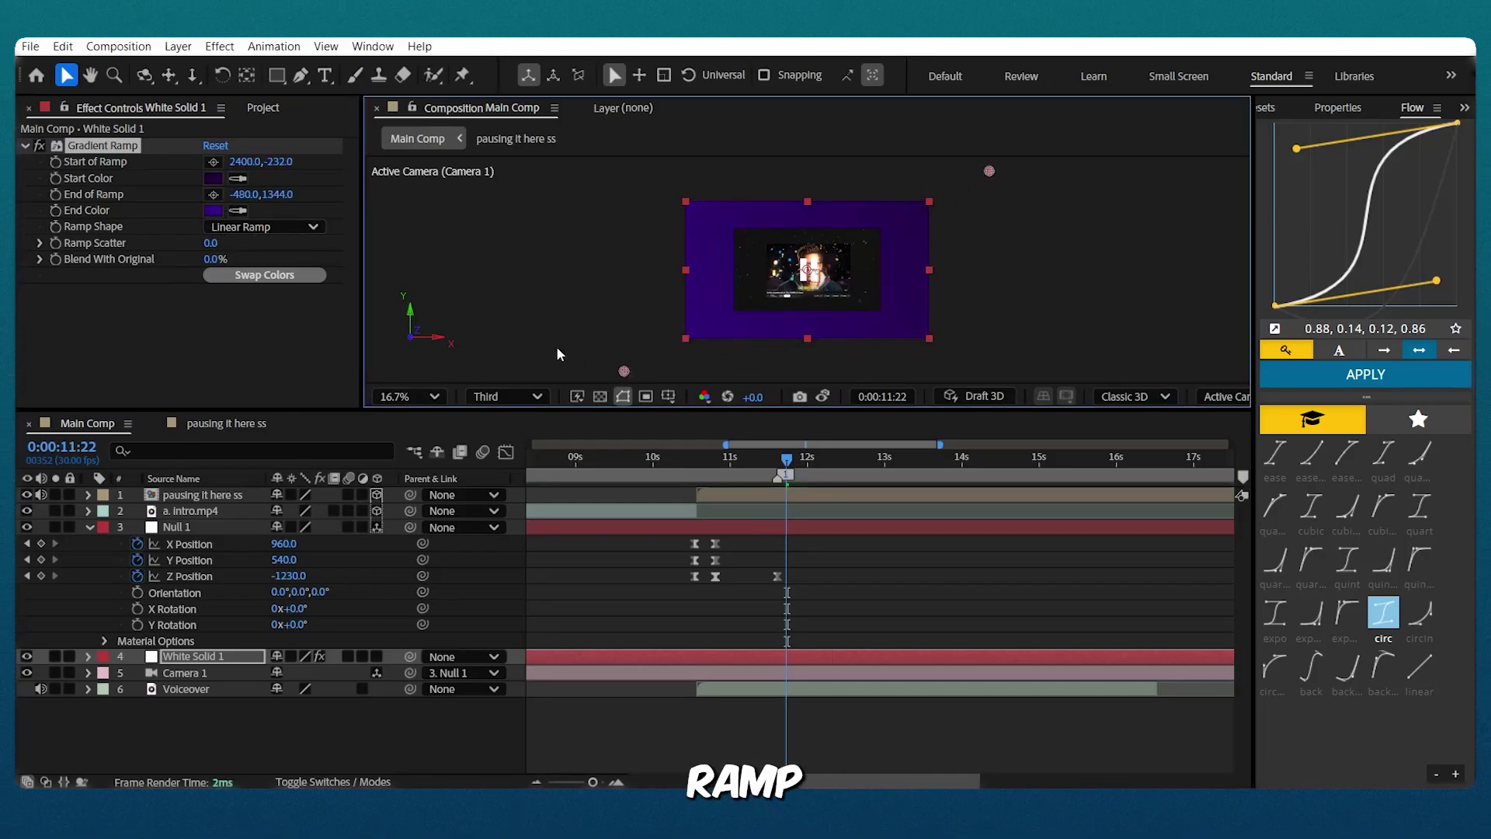
pyautogui.hotkey('ctrl', 'space')
pyautogui.write('noi')
pyautogui.press('Return')
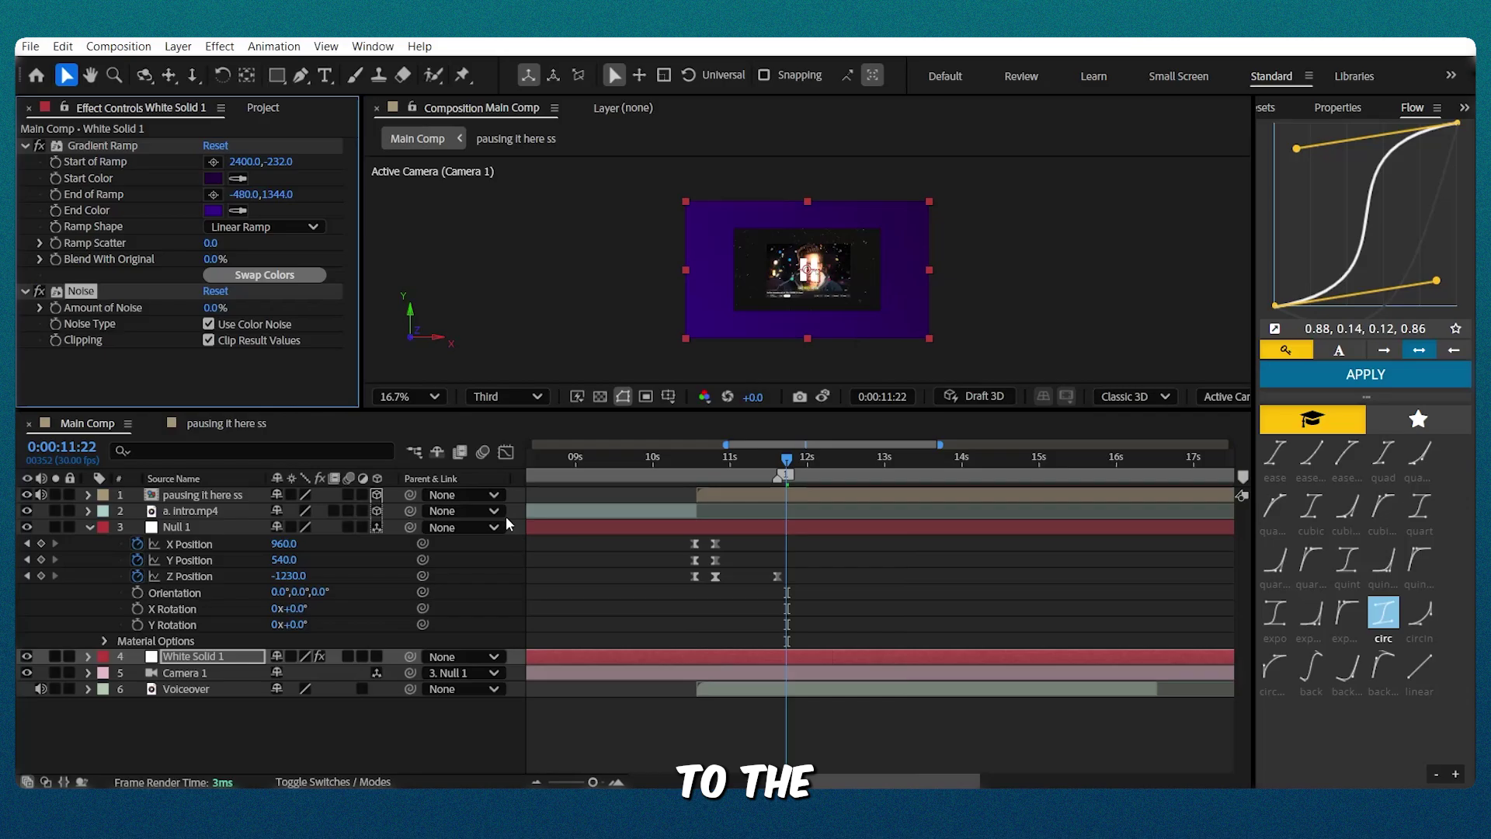
pyautogui.moveTo(210, 307); pyautogui.dragTo(230, 305)
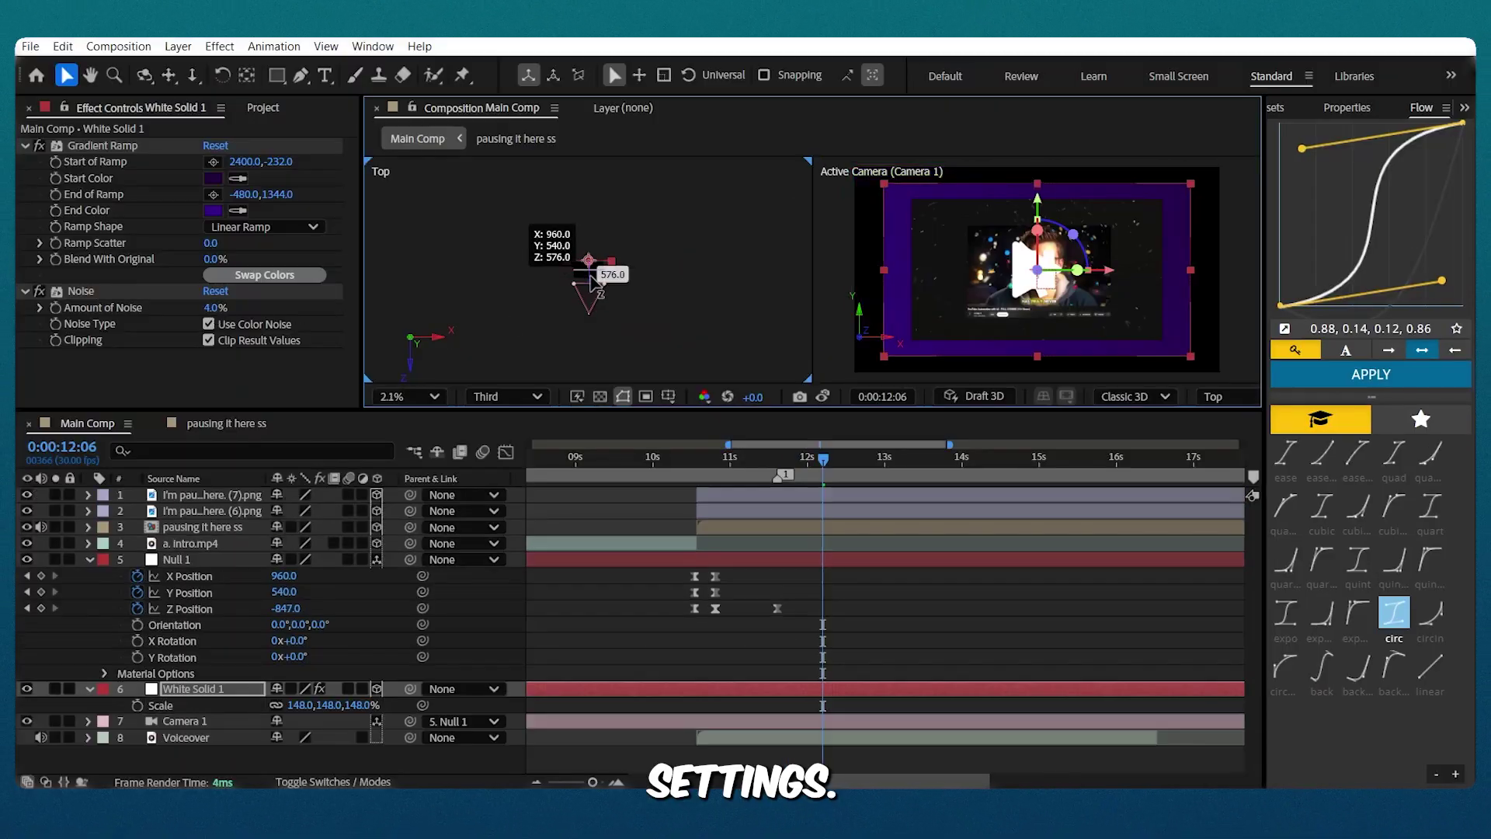
# Scale White Solid 1 up to about 582% to fill the camera view and shift it right
pyautogui.moveTo(599, 284); pyautogui.dragTo(598, 247)
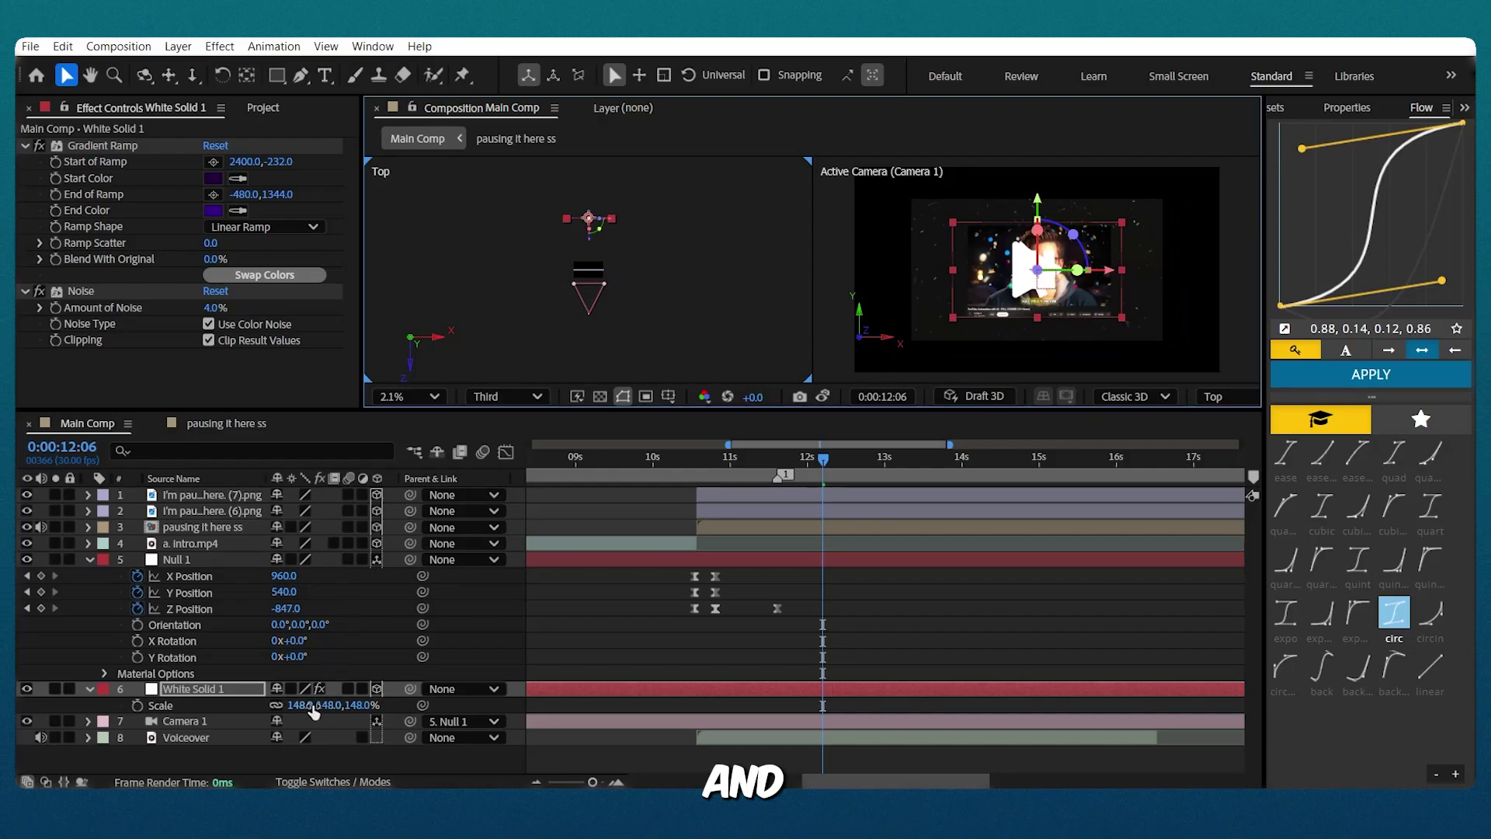
pyautogui.moveTo(312, 712); pyautogui.dragTo(492, 694)
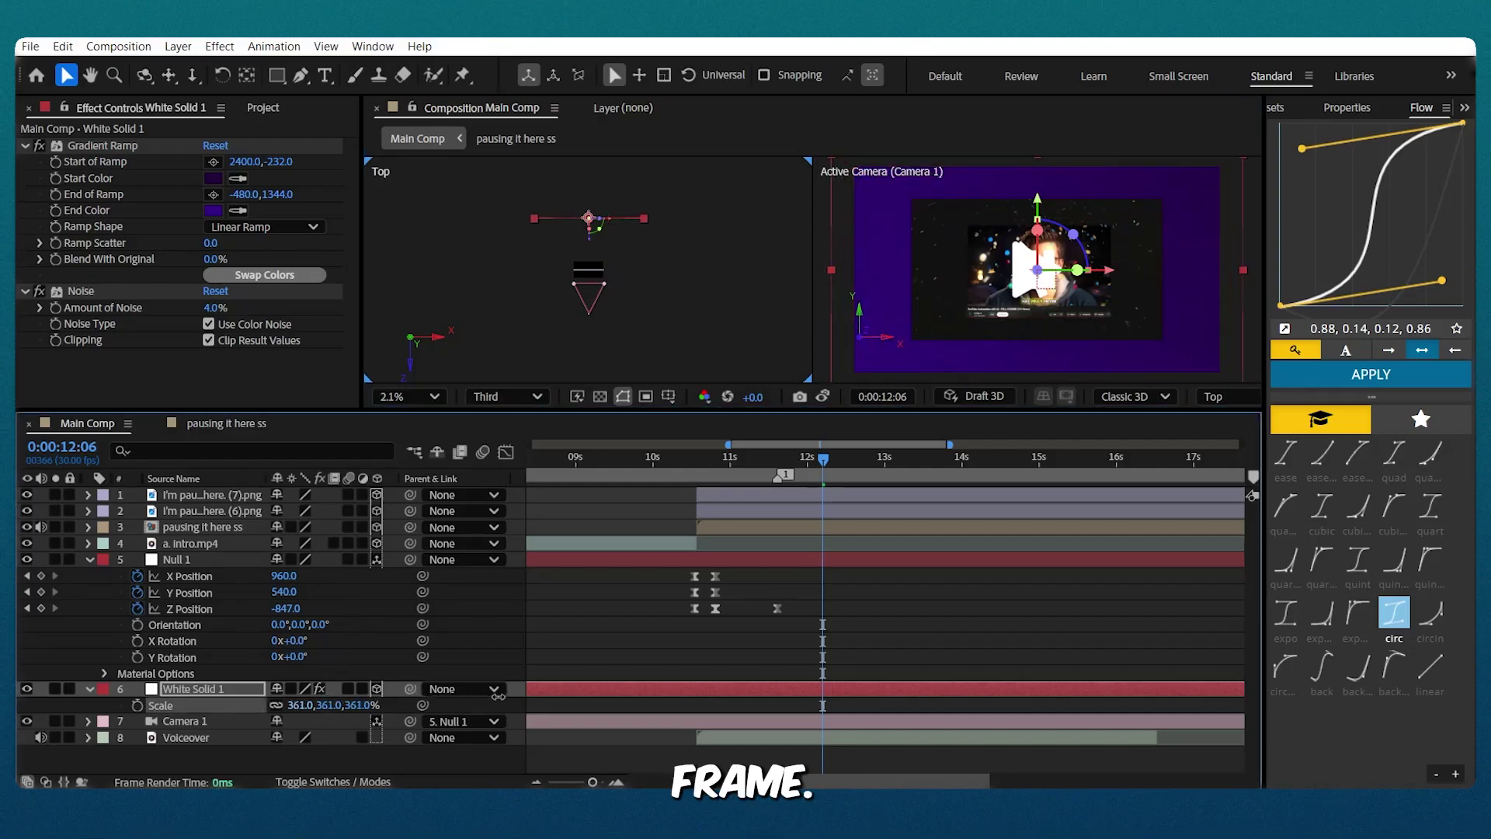
pyautogui.moveTo(1037, 270); pyautogui.dragTo(1177, 269)
pyautogui.moveTo(313, 704); pyautogui.dragTo(464, 698)
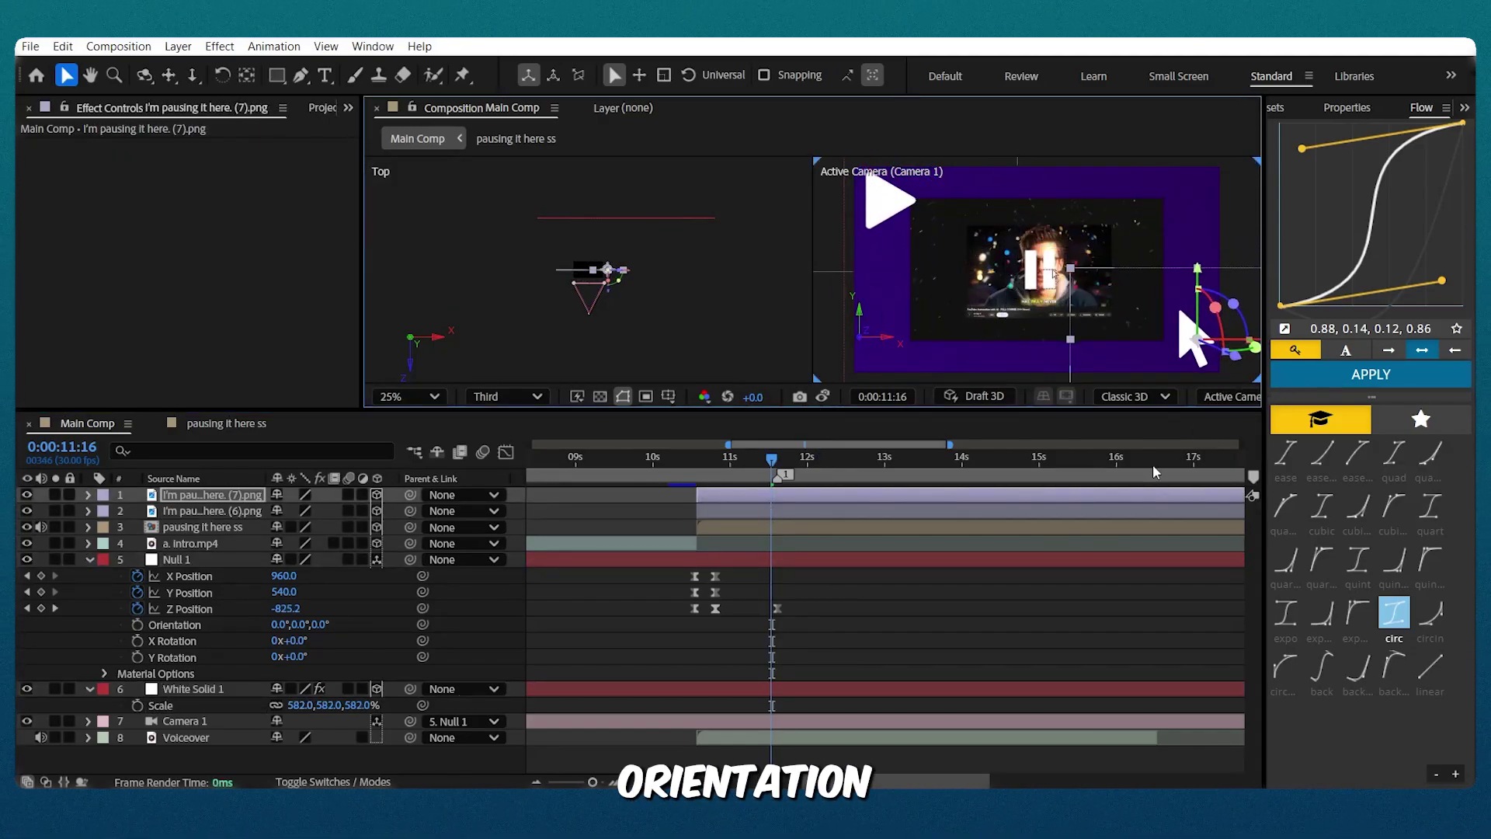
# Rotate the arrow cursor image layer to tilt it
pyautogui.click(883, 220)
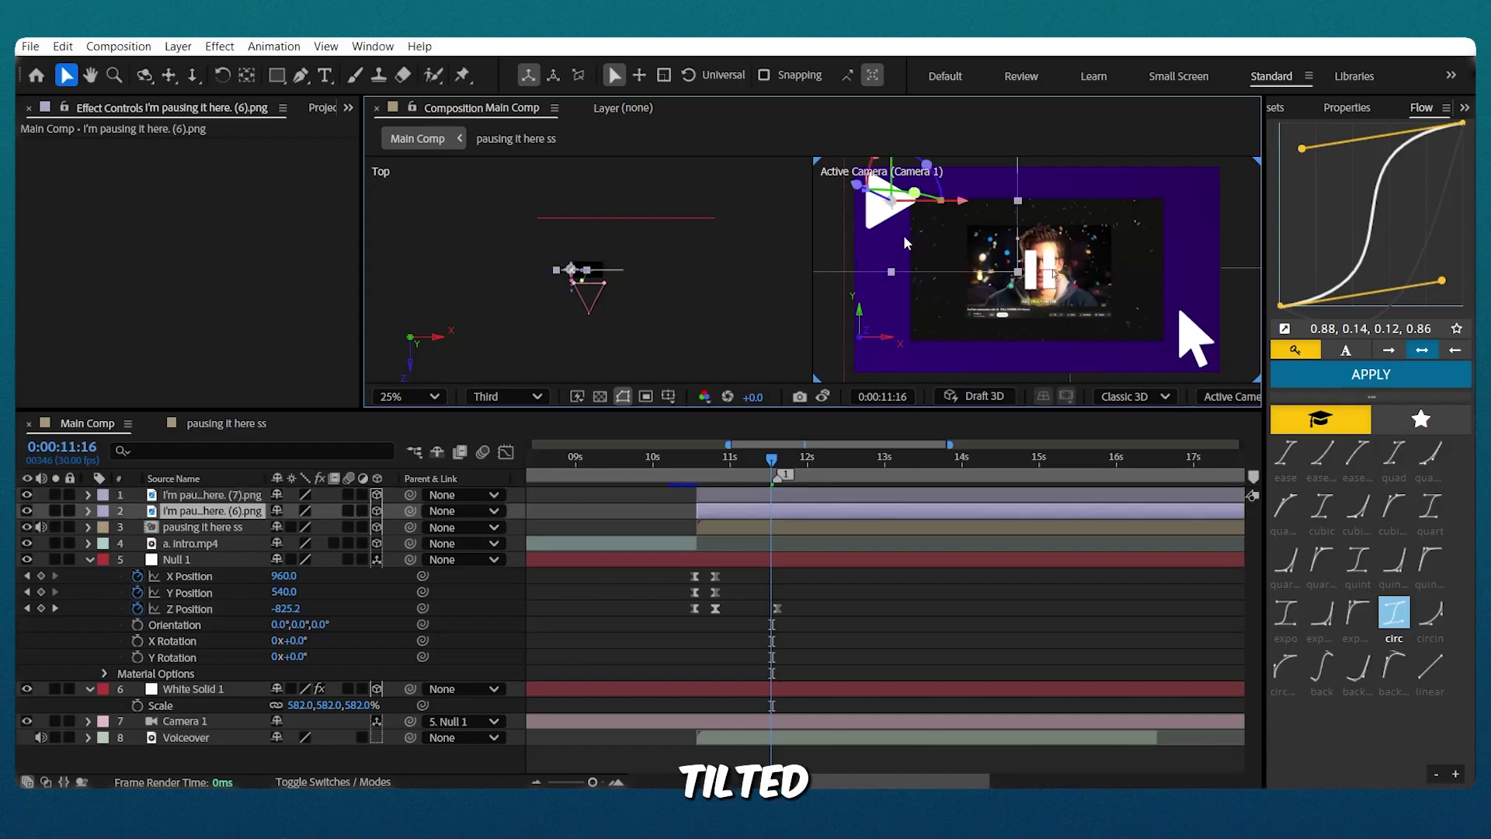
pyautogui.click(1199, 341)
pyautogui.moveTo(1237, 359); pyautogui.dragTo(1206, 365)
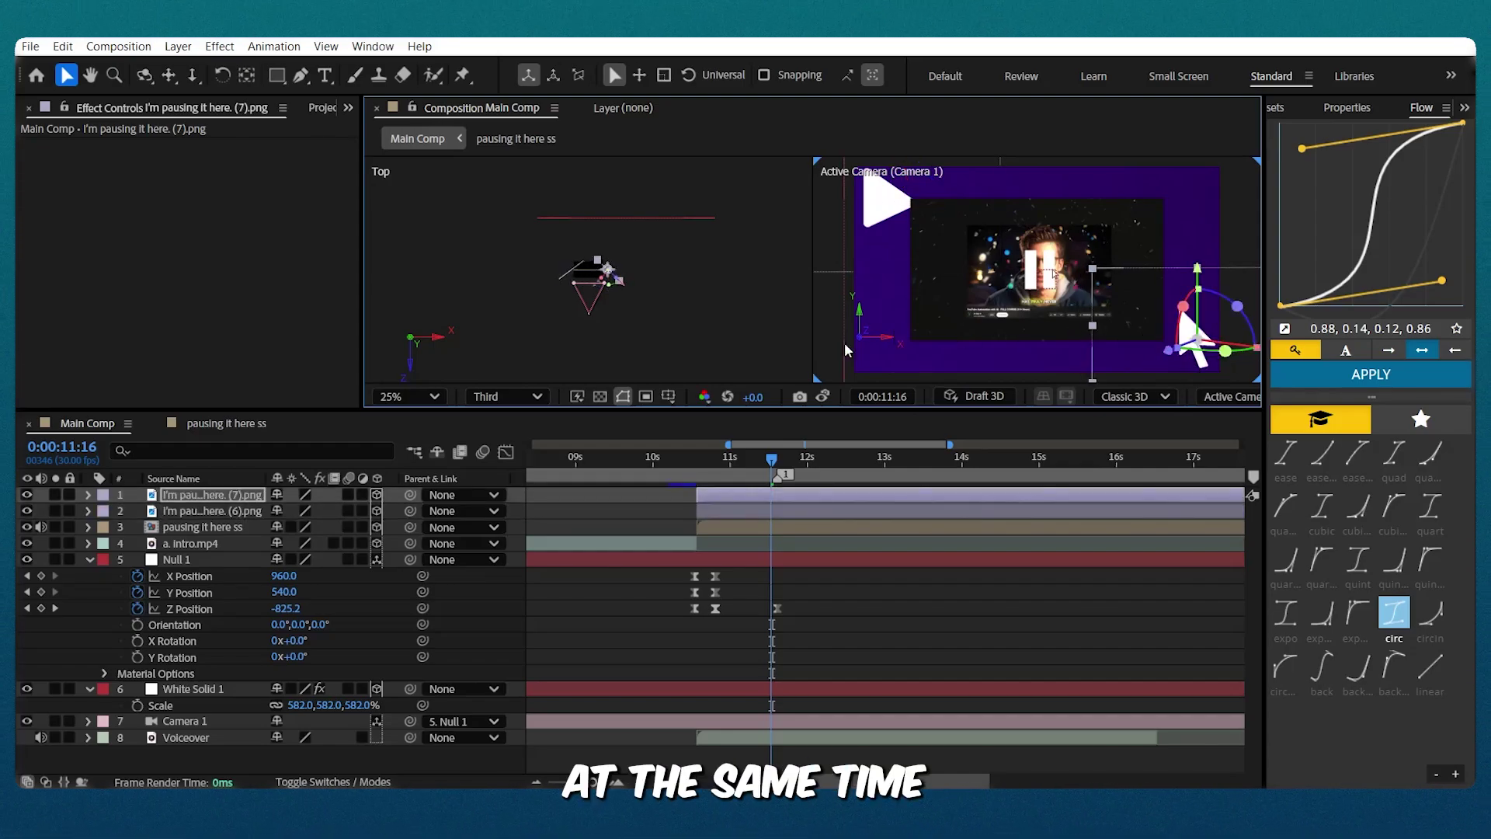
# Push 'pausing it here ss' farther from the camera and scale it to 161%
pyautogui.click(635, 277)
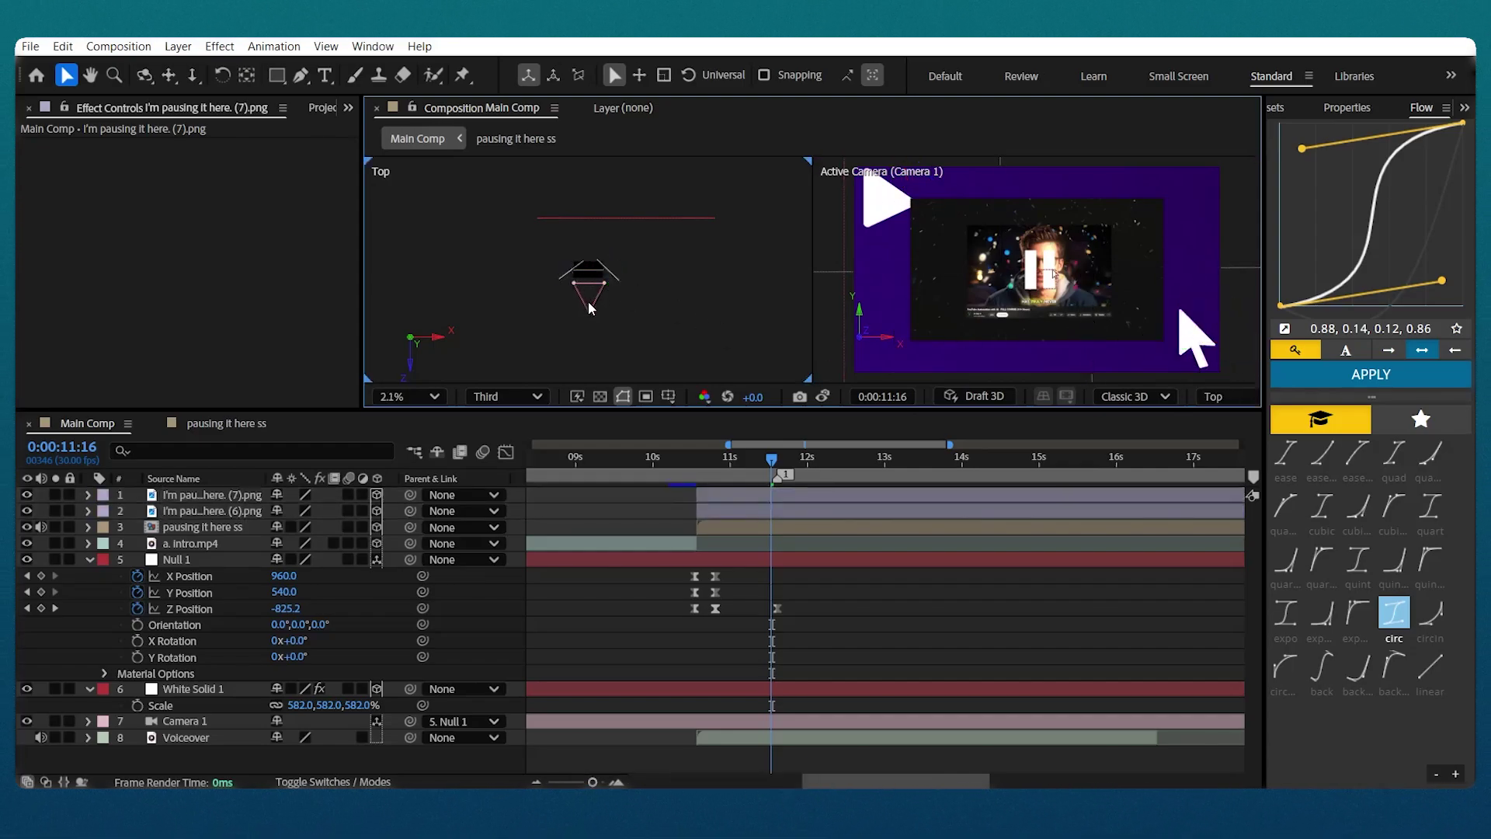
pyautogui.moveTo(593, 294); pyautogui.dragTo(595, 276)
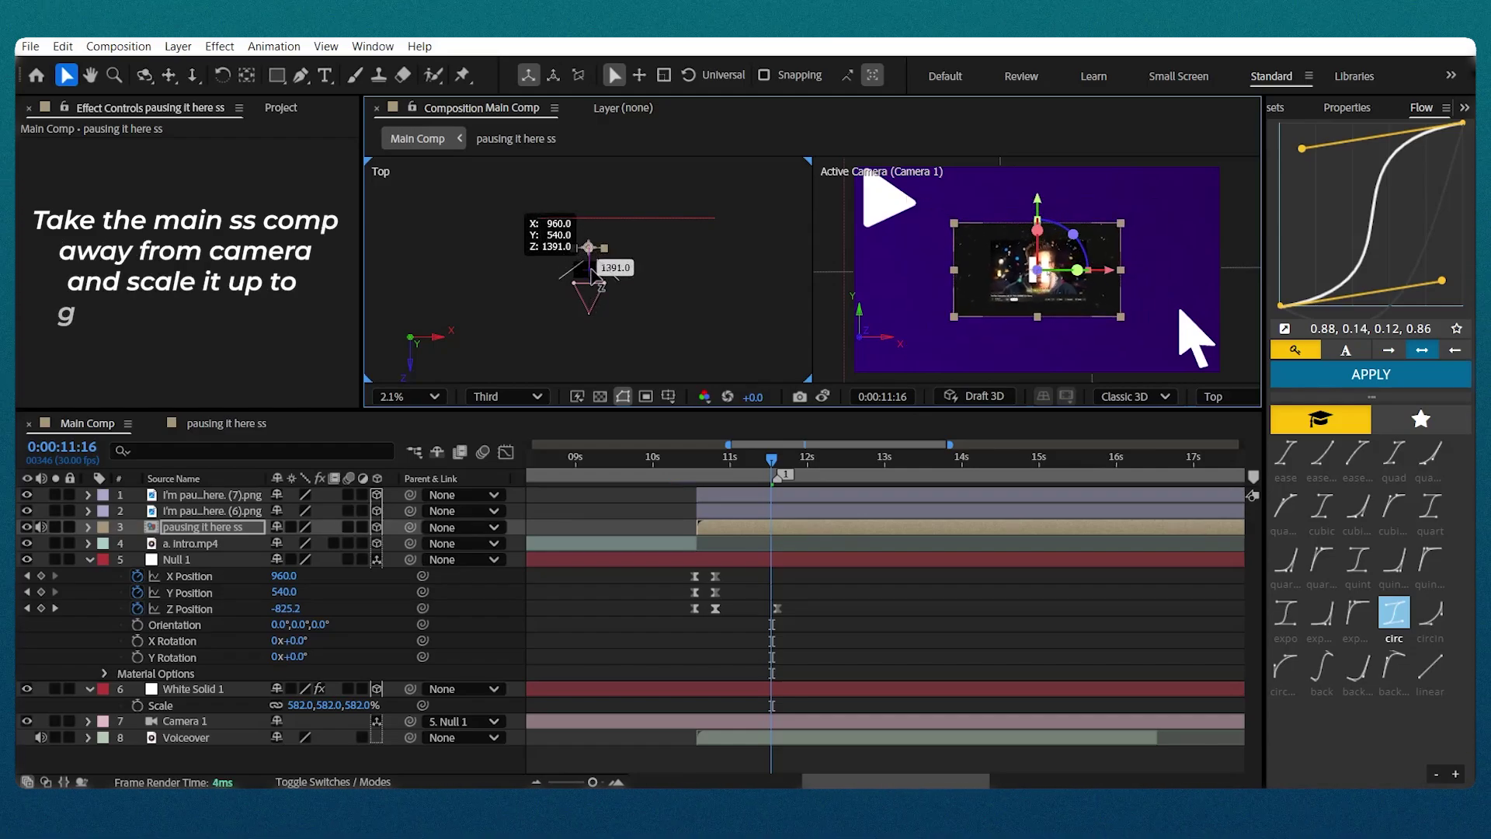
pyautogui.press('s')
pyautogui.moveTo(308, 544); pyautogui.dragTo(359, 538)
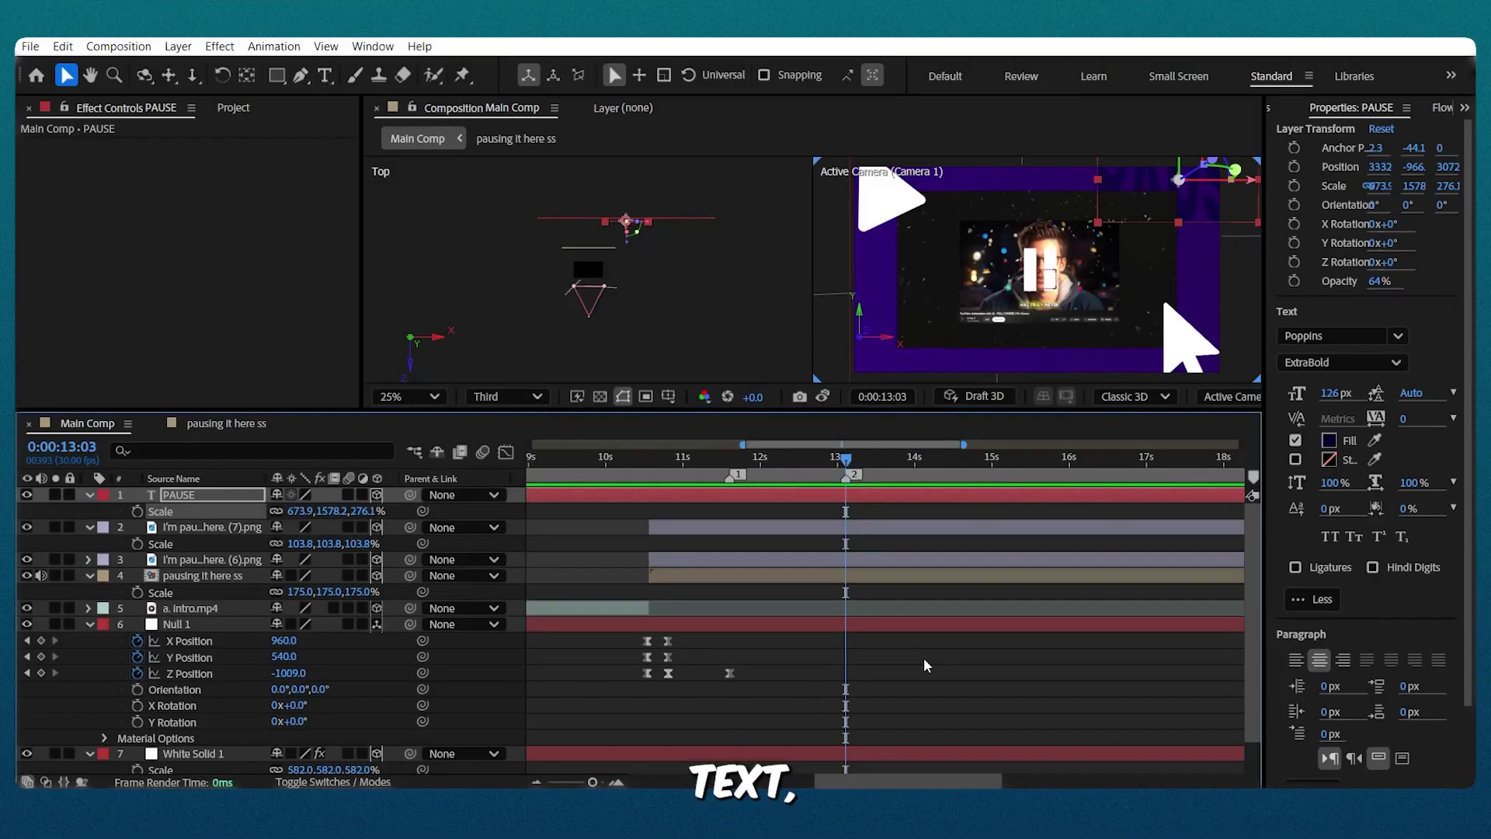
# Scrub Null 1's X Position right to about 4464 so the camera slides past PAUSE
pyautogui.click(923, 656)
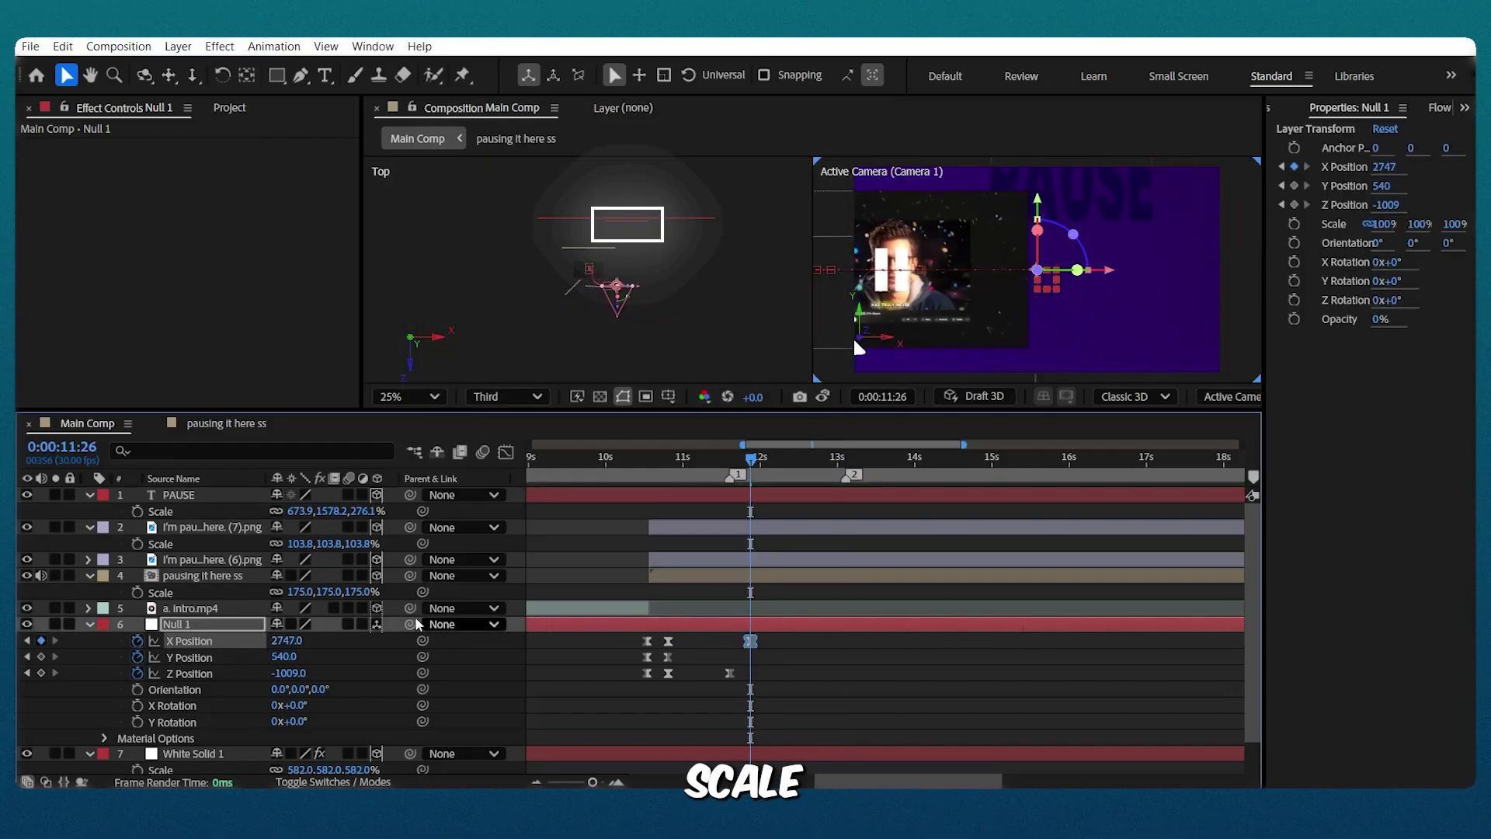
pyautogui.moveTo(287, 640); pyautogui.dragTo(1229, 638)
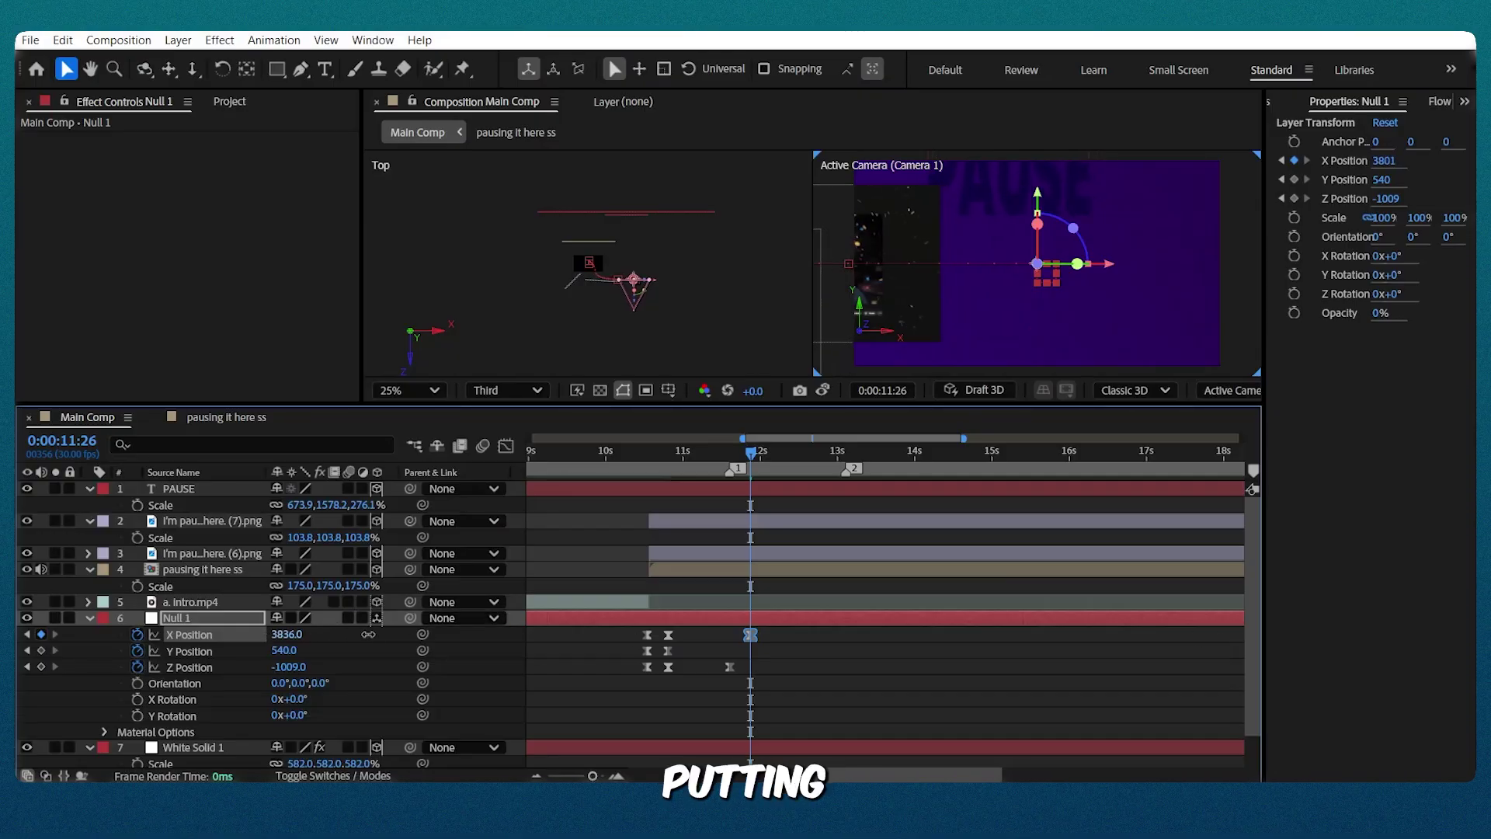
pyautogui.moveTo(598, 629); pyautogui.dragTo(619, 604)
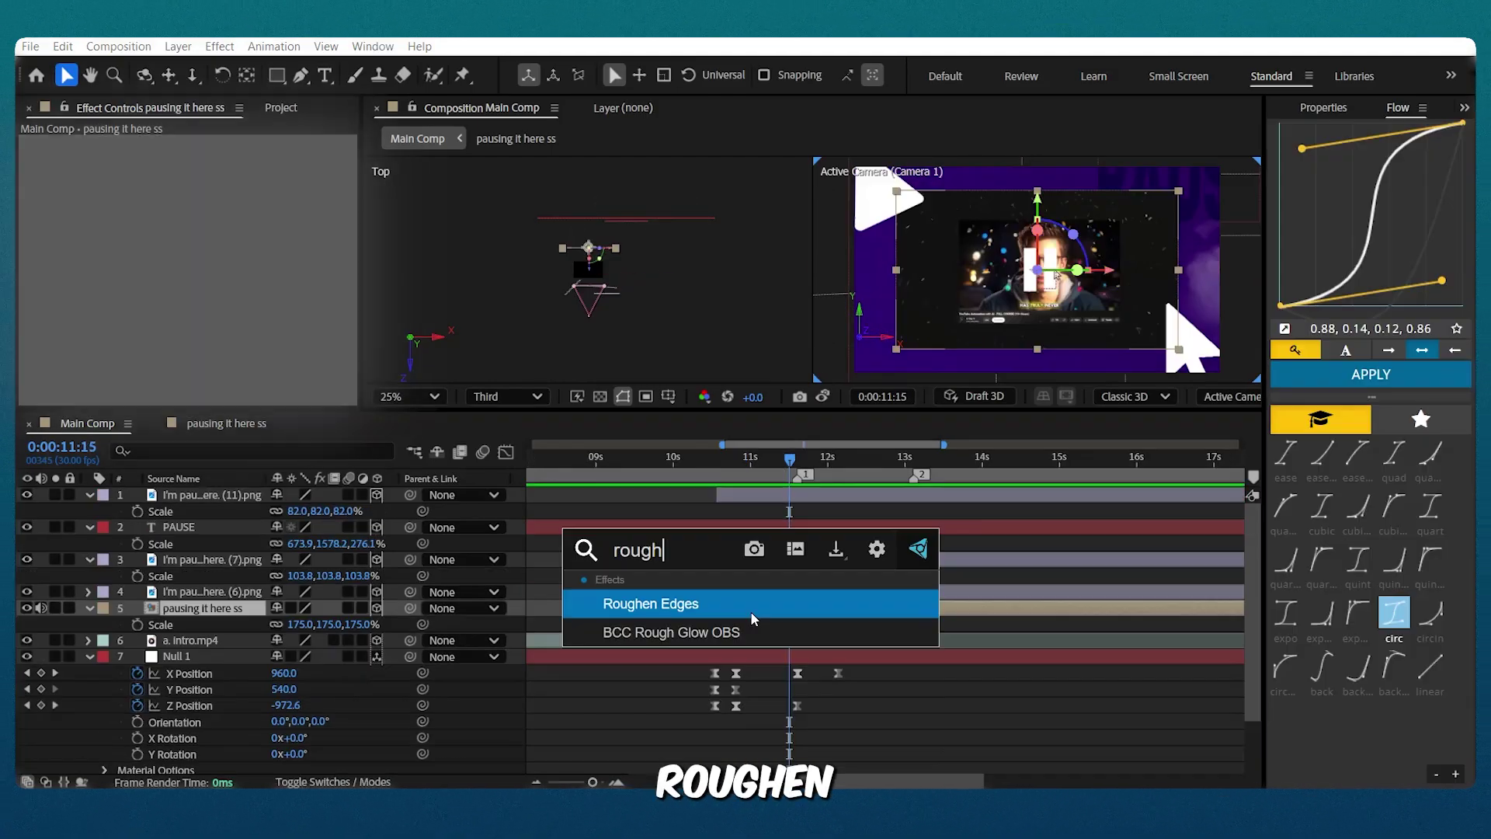
# Apply Roughen Edges and Drop Shadow to the 'pausing it here ss' comp
pyautogui.press('Return')
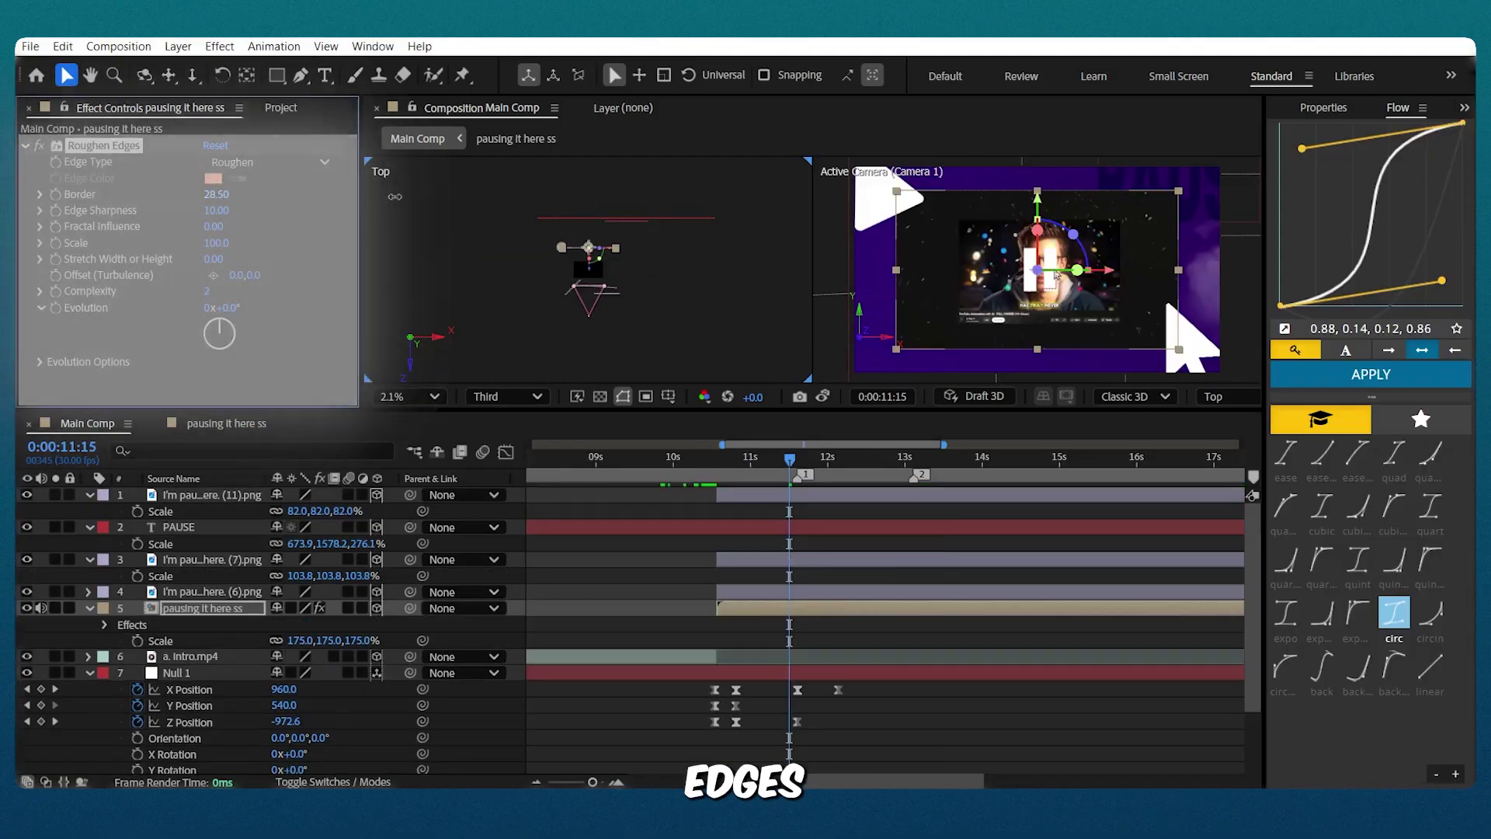
pyautogui.hotkey('ctrl', 'space')
pyautogui.write('d')
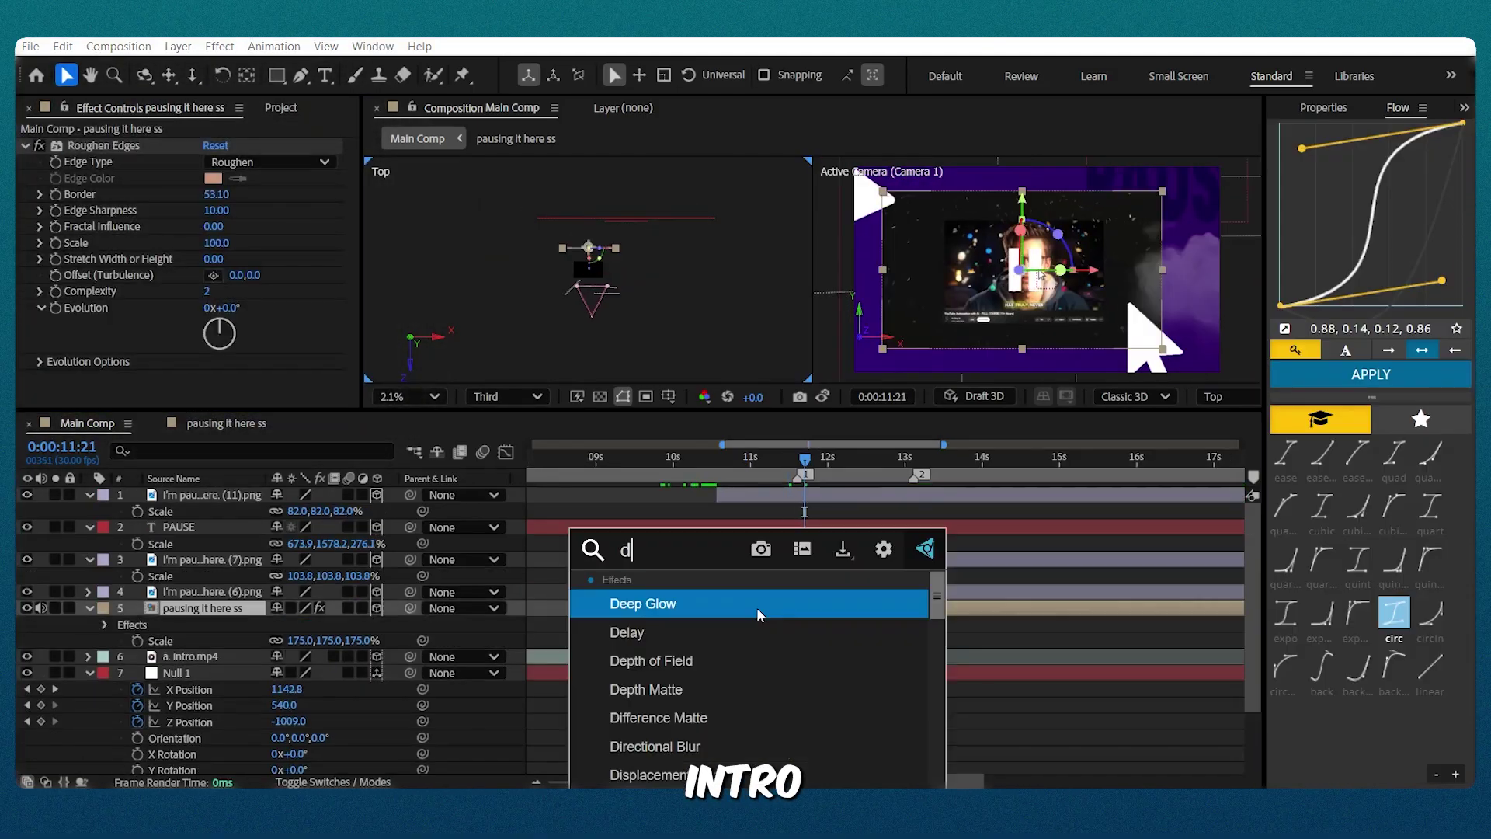
pyautogui.write('rop')
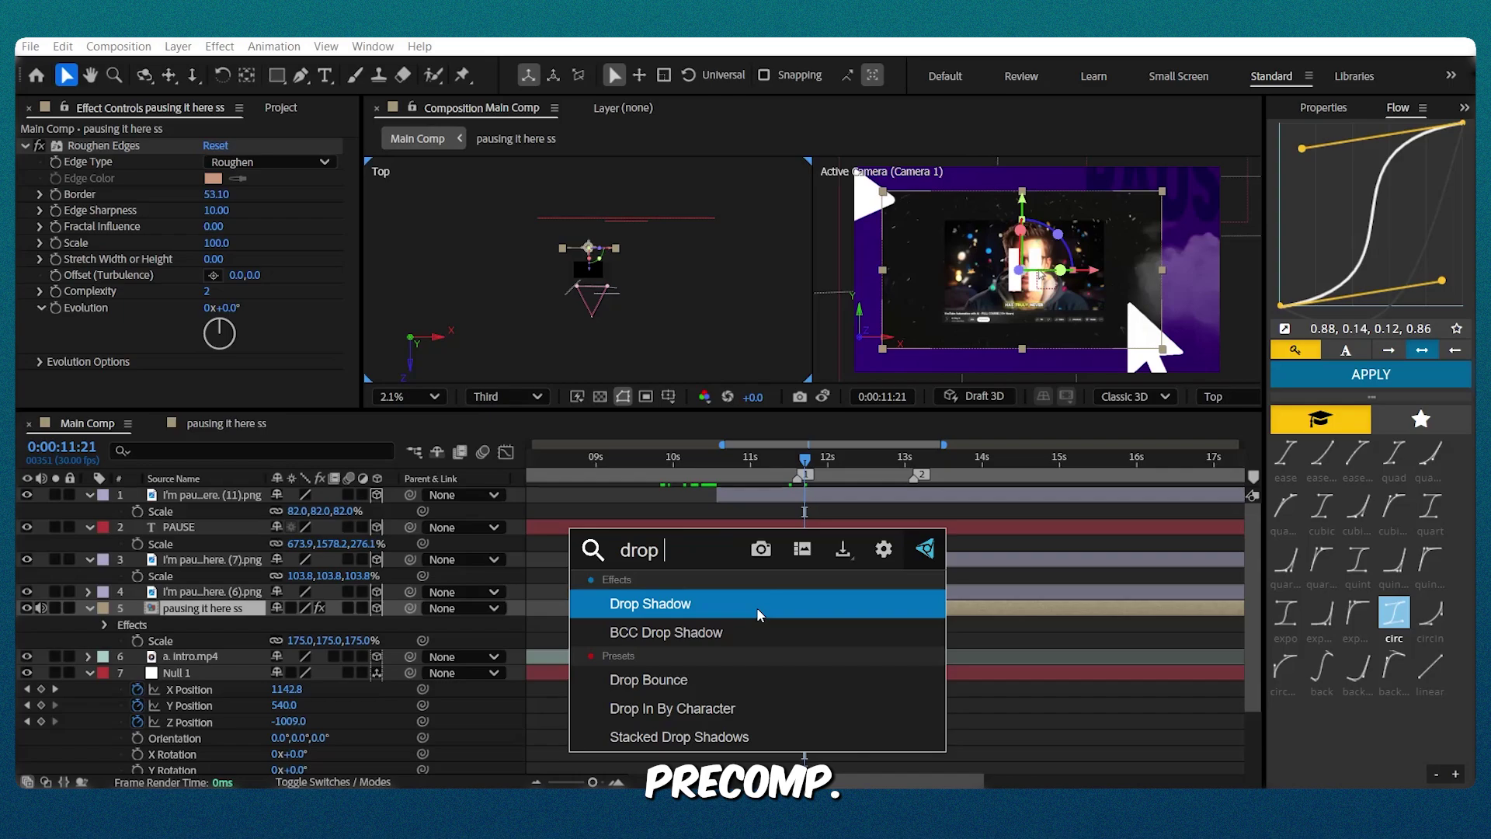
pyautogui.click(759, 615)
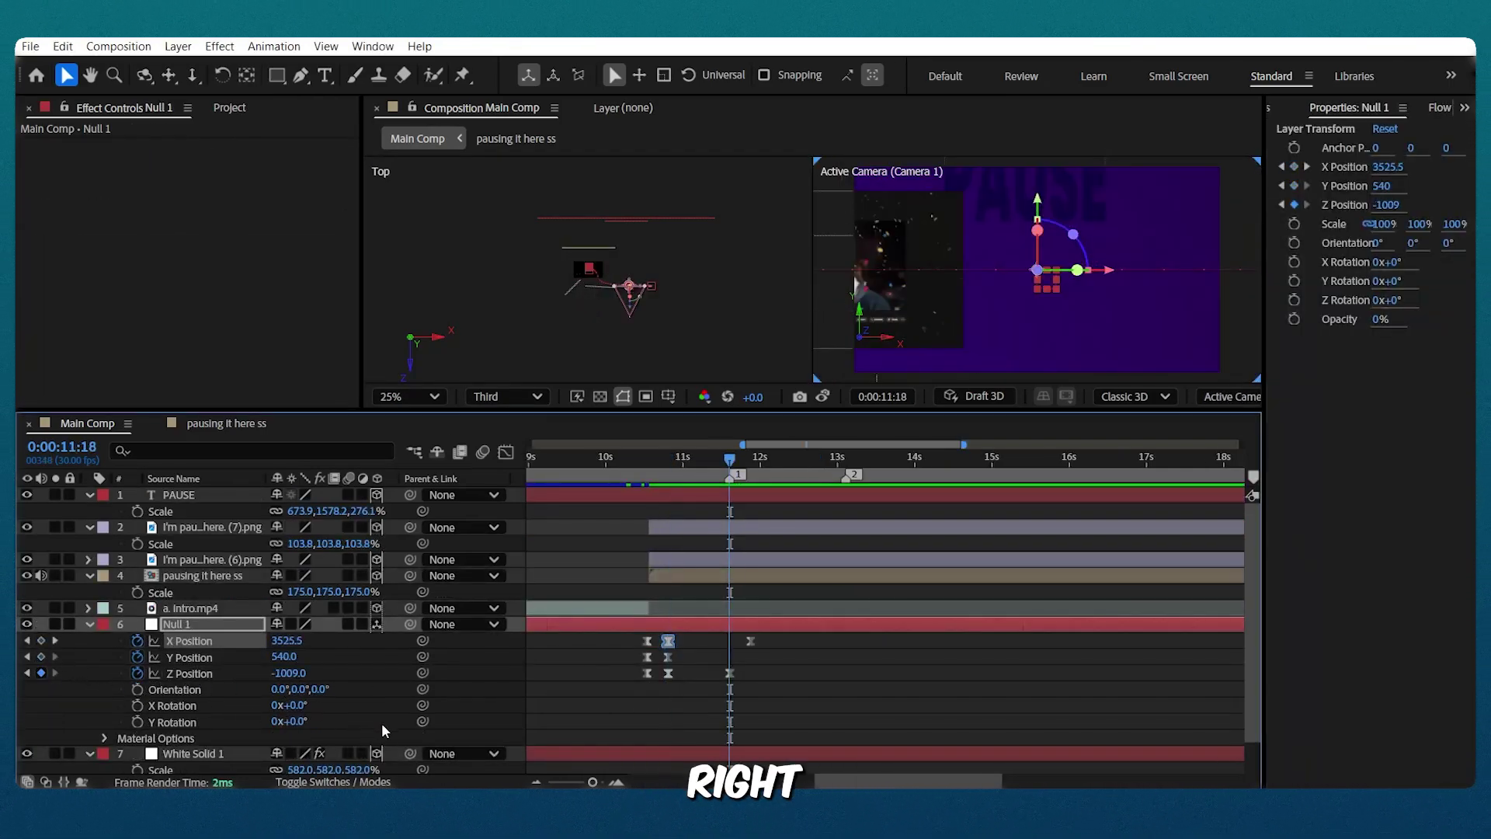
# Add a second X Position keyframe on Null 1 and ease both keyframes with Flow
pyautogui.hotkey('ctrl', 'v')
pyautogui.moveTo(729, 459); pyautogui.dragTo(770, 458)
pyautogui.moveTo(771, 651); pyautogui.dragTo(719, 632)
pyautogui.click(1439, 107)
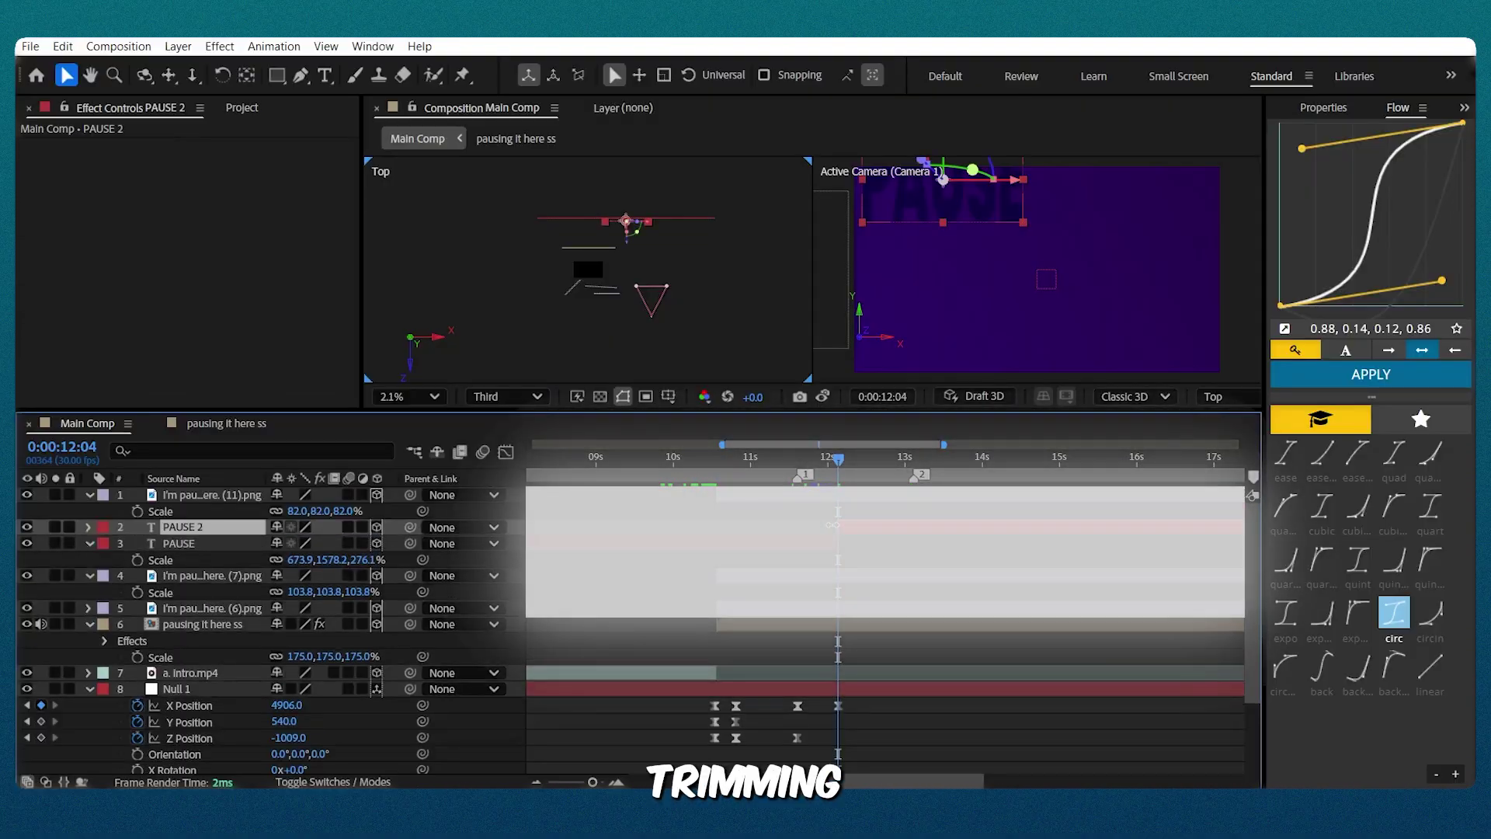
# Duplicate the PAUSE text layer three times, trimming each copy to start one frame later
pyautogui.hotkey('ctrl', 'd')
pyautogui.press('pagedown')
pyautogui.press('pagedown')
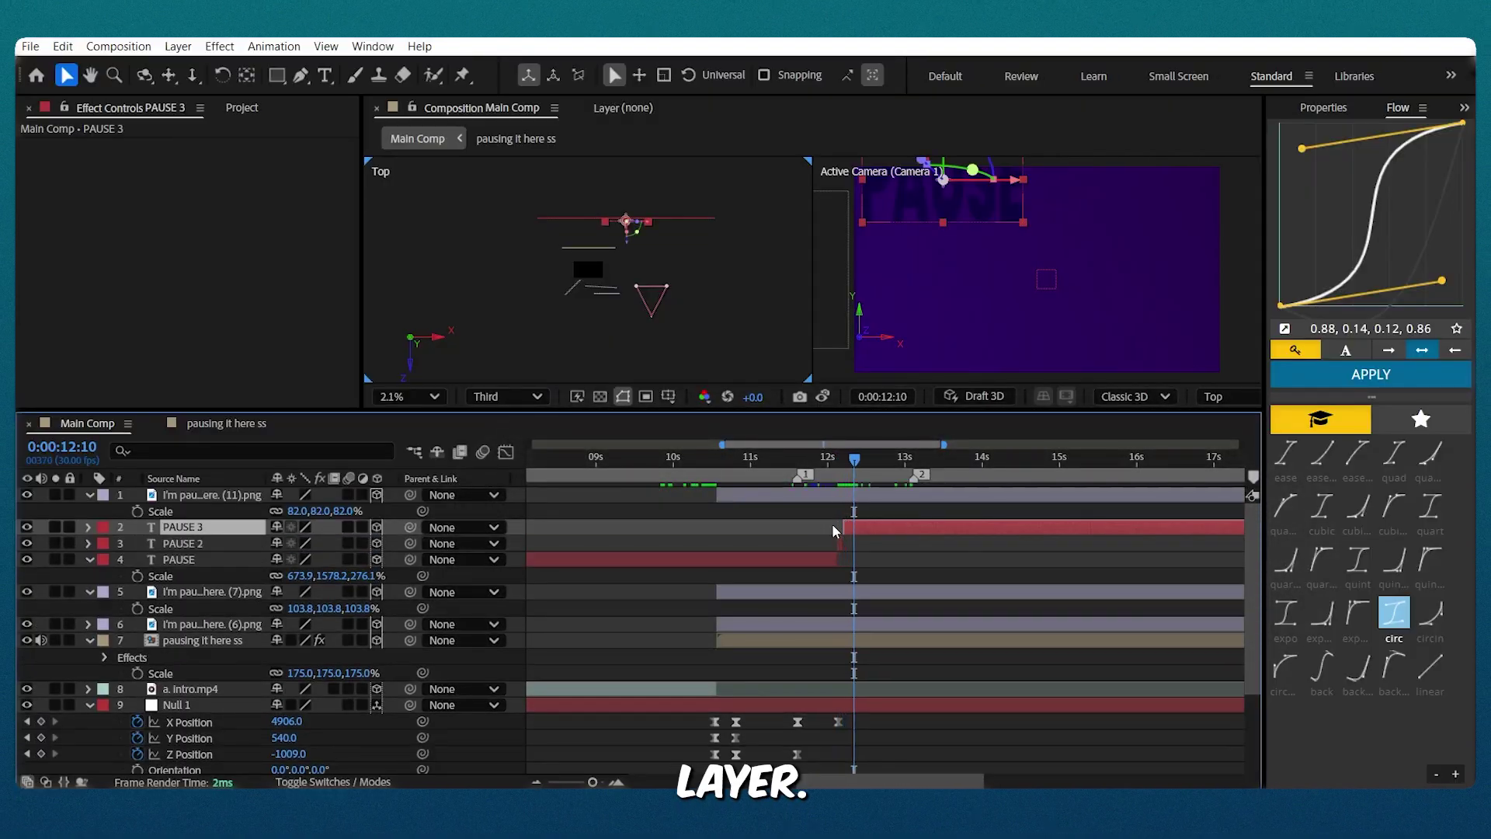
pyautogui.hotkey('ctrl', 'd')
pyautogui.press('pagedown')
pyautogui.hotkey('alt', '[')
pyautogui.hotkey('ctrl', 'd')
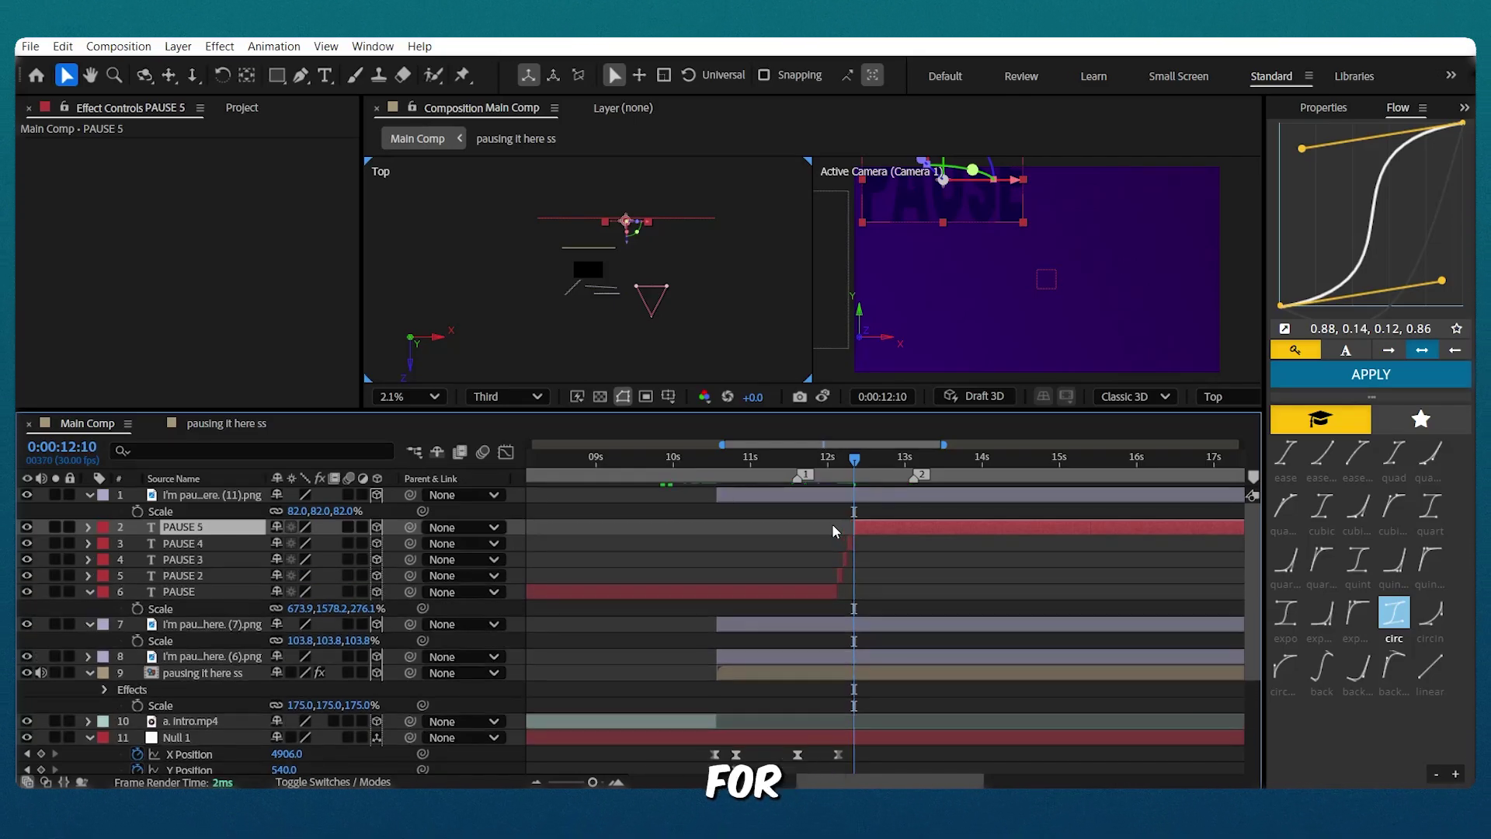
pyautogui.press('pagedown')
pyautogui.hotkey('alt', '[')
# Retype the top PAUSE copy as 'IDEA' and delete the extra PAUSE copies
pyautogui.doubleClick(206, 525)
pyautogui.write('IDEA')
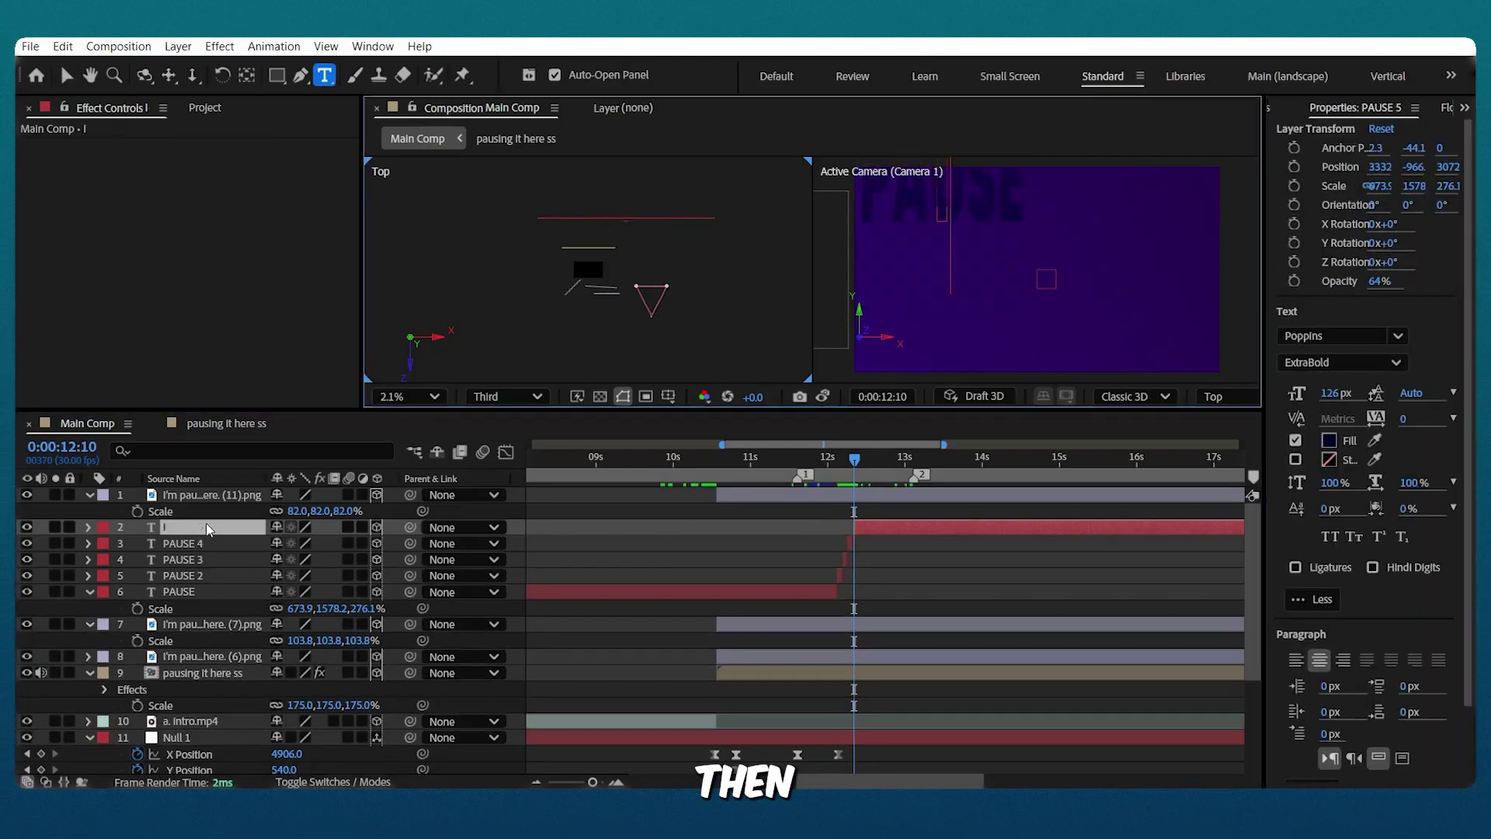
pyautogui.click(991, 605)
pyautogui.click(842, 575)
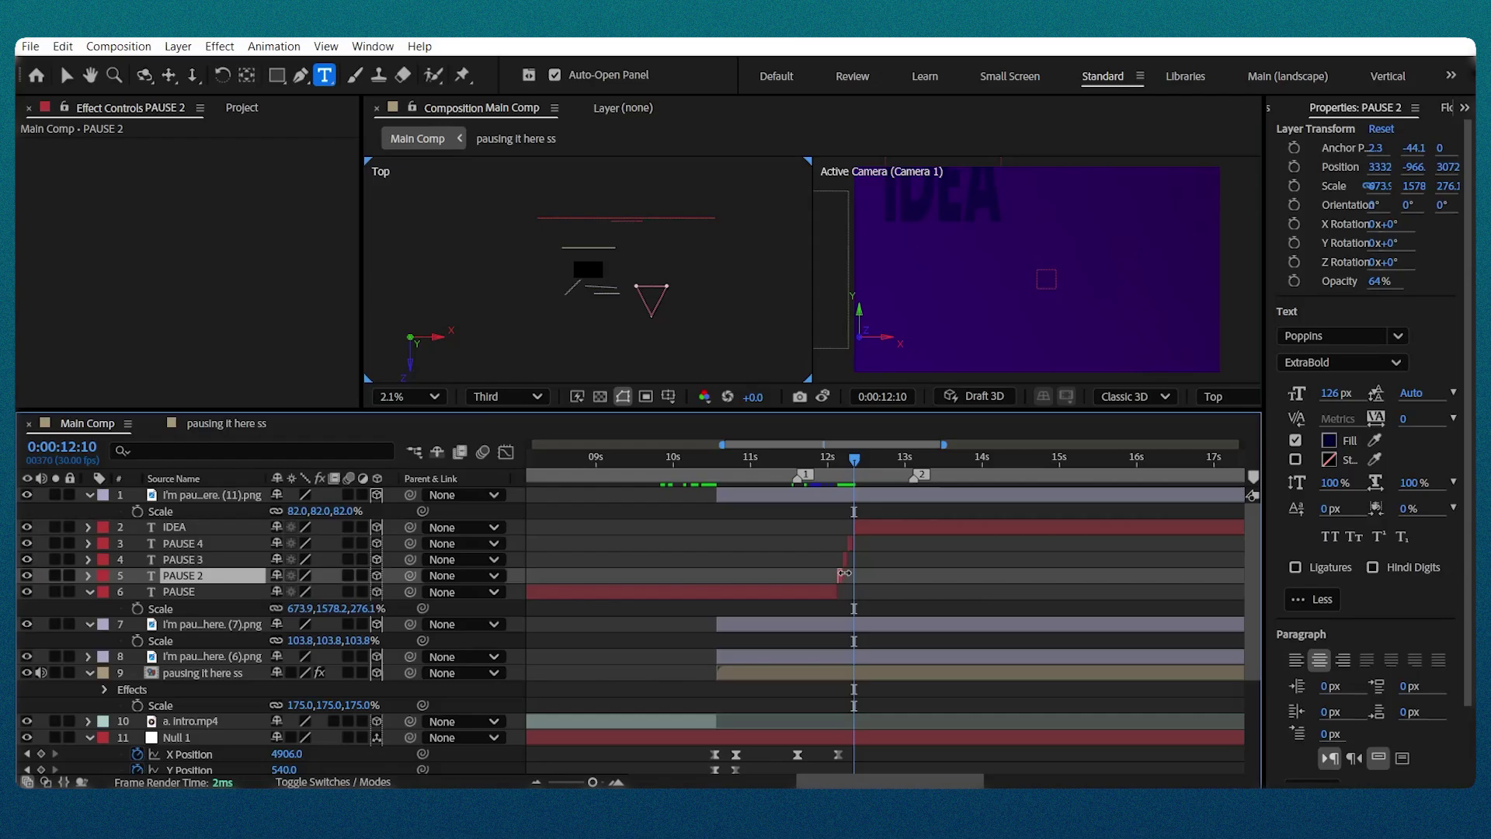
pyautogui.press('Delete')
pyautogui.click(886, 541)
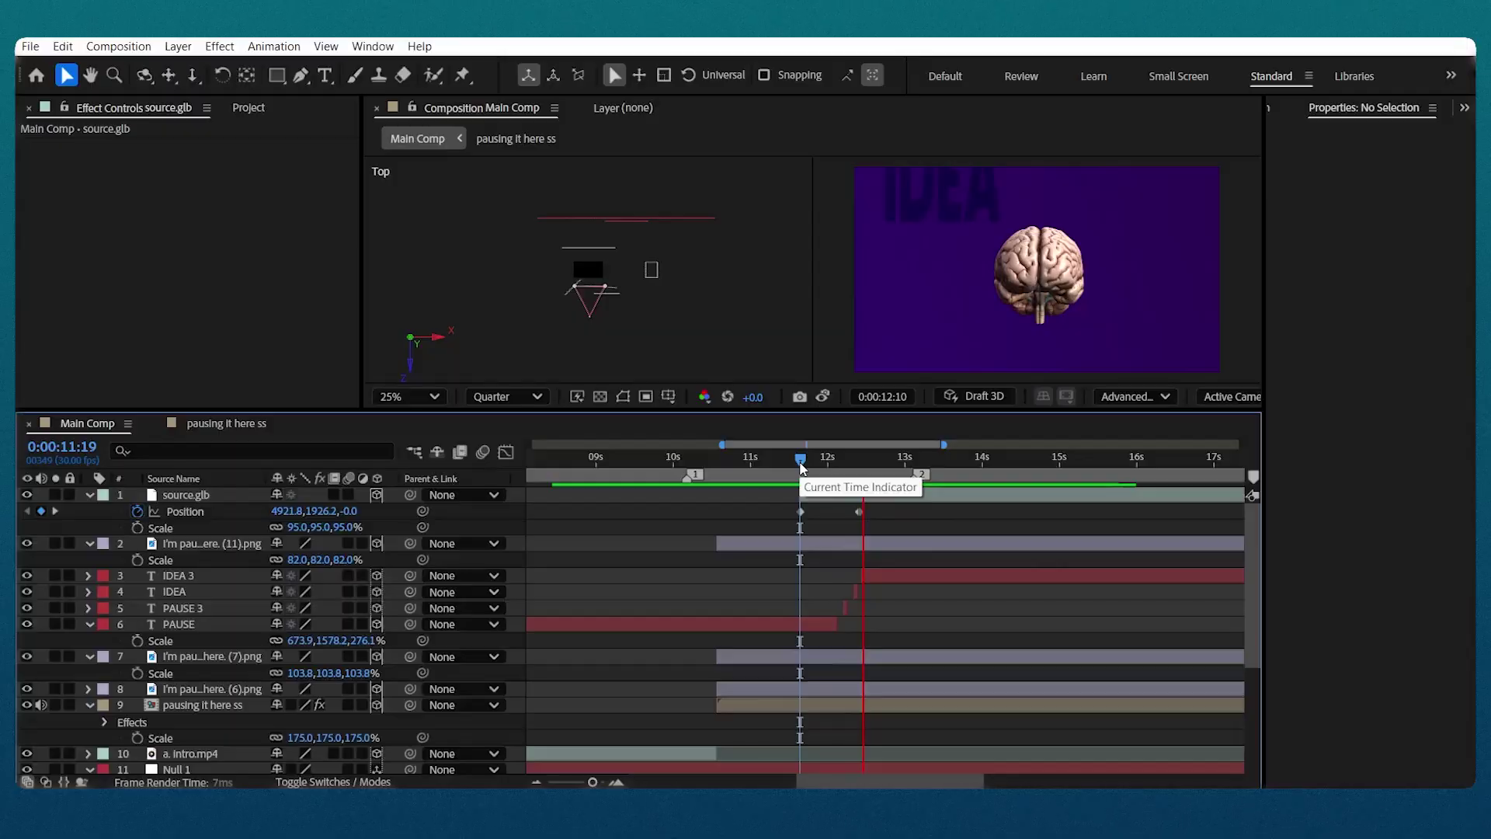
# Apply the Flow easing curve to both brain Position keyframes
pyautogui.moveTo(872, 514); pyautogui.dragTo(788, 520)
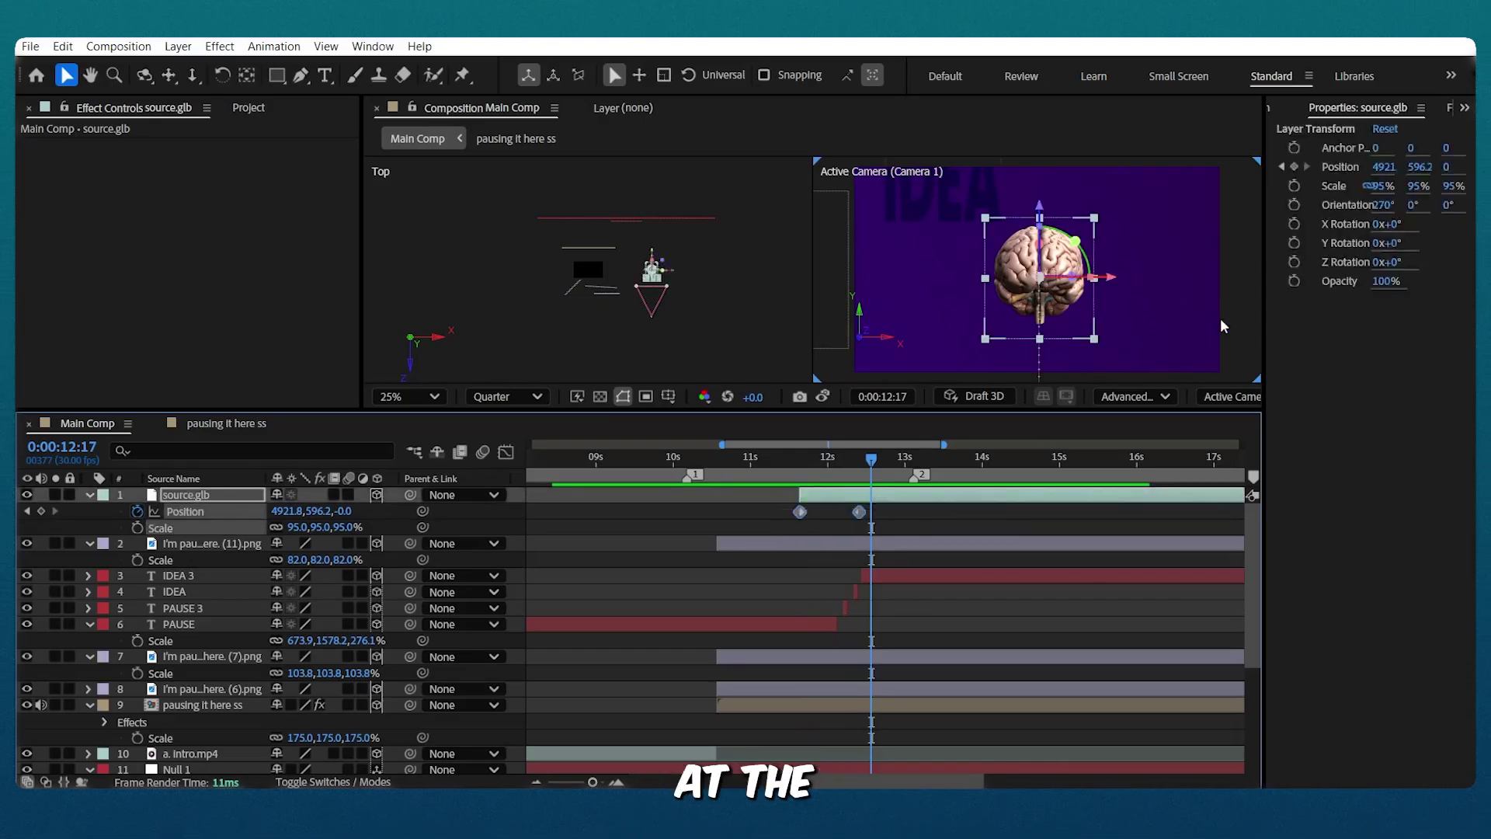
pyautogui.click(1449, 111)
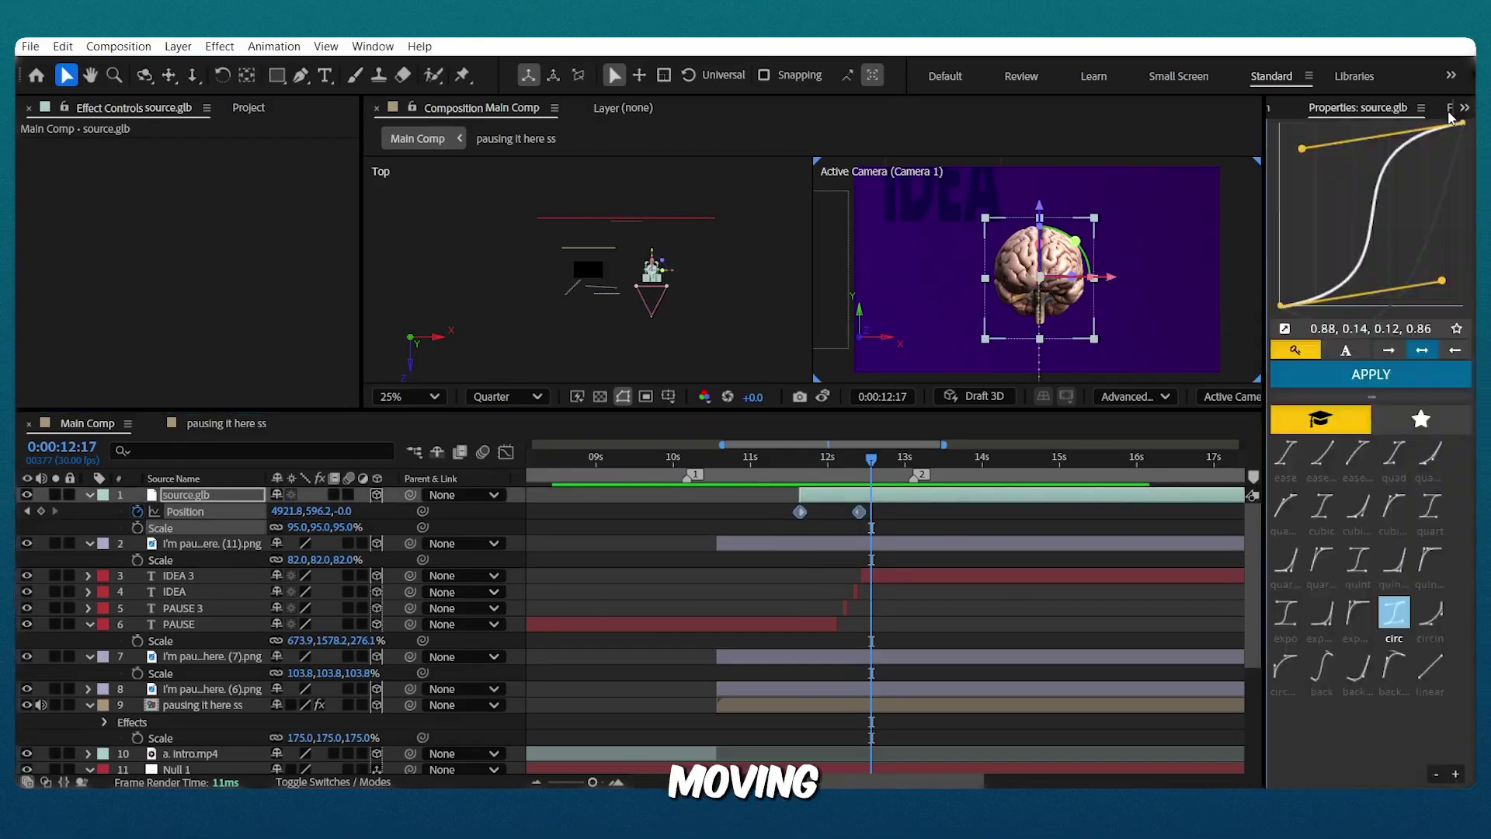
pyautogui.click(1344, 376)
# Move the end Z Rotation keyframe later, past 12:12, and preview from 11:02
pyautogui.click(780, 460)
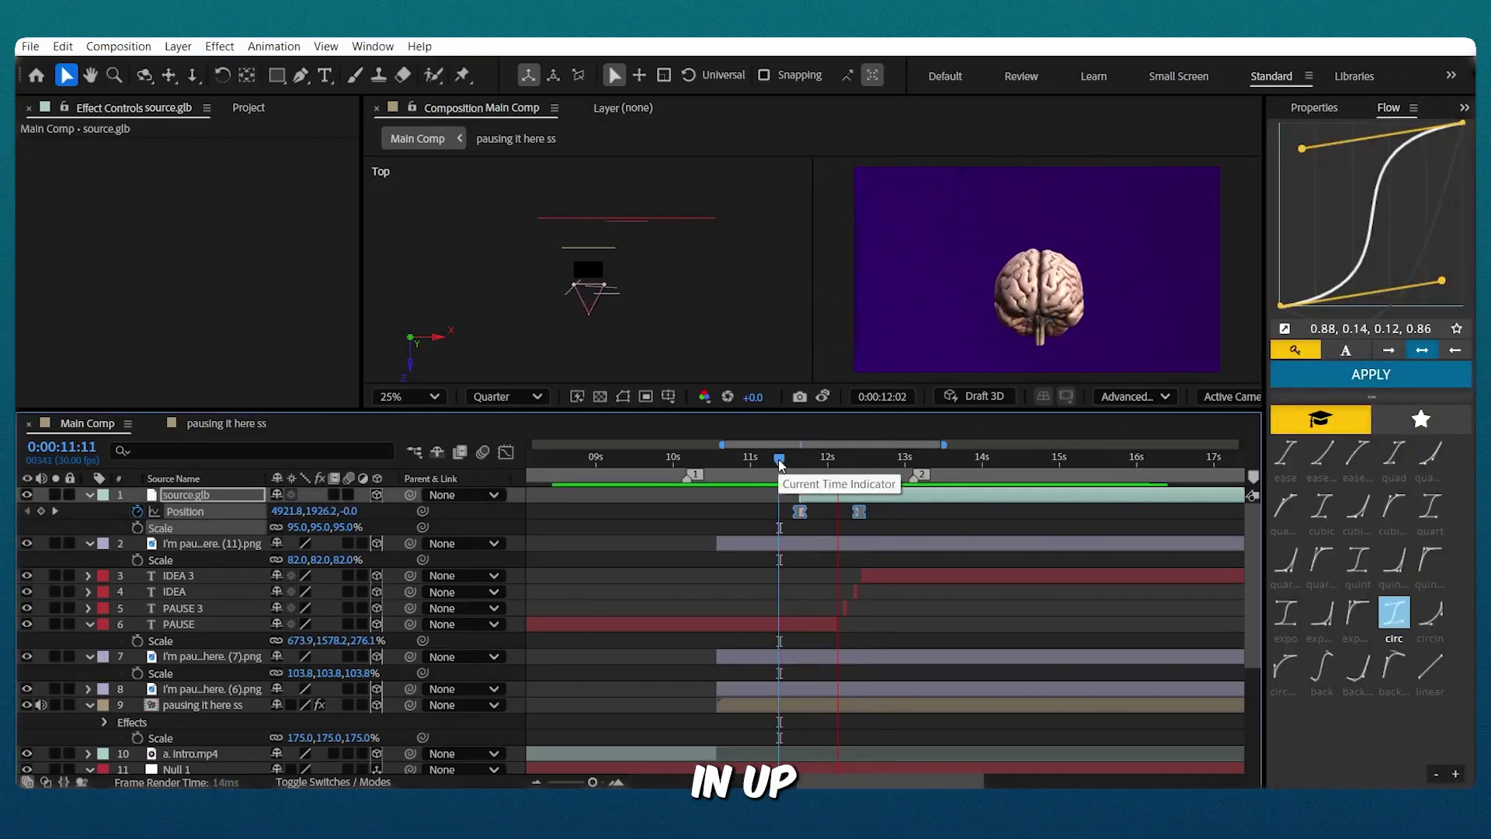
pyautogui.moveTo(780, 460); pyautogui.dragTo(859, 460)
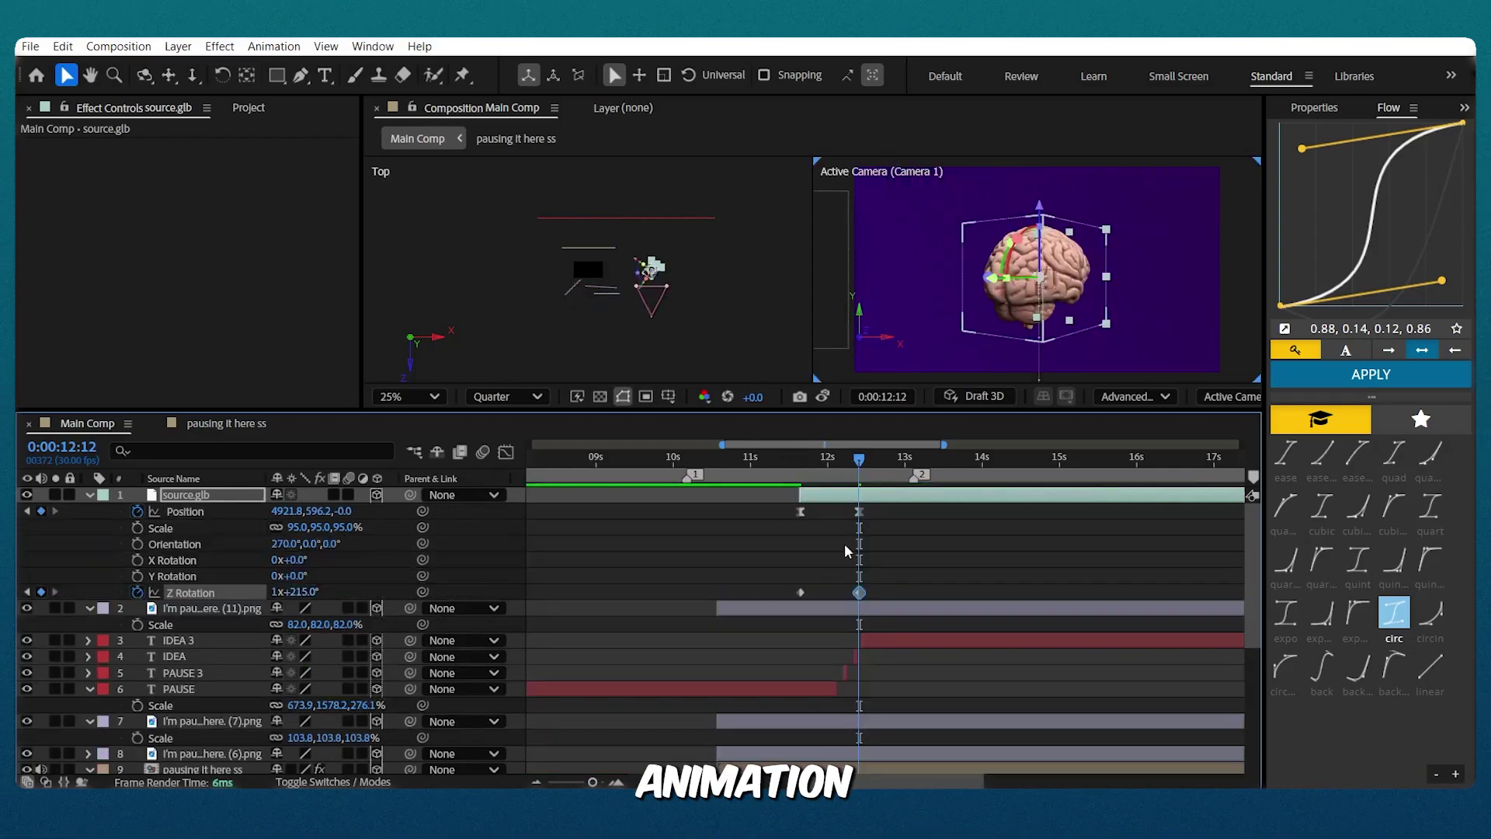
pyautogui.moveTo(859, 591); pyautogui.dragTo(917, 594)
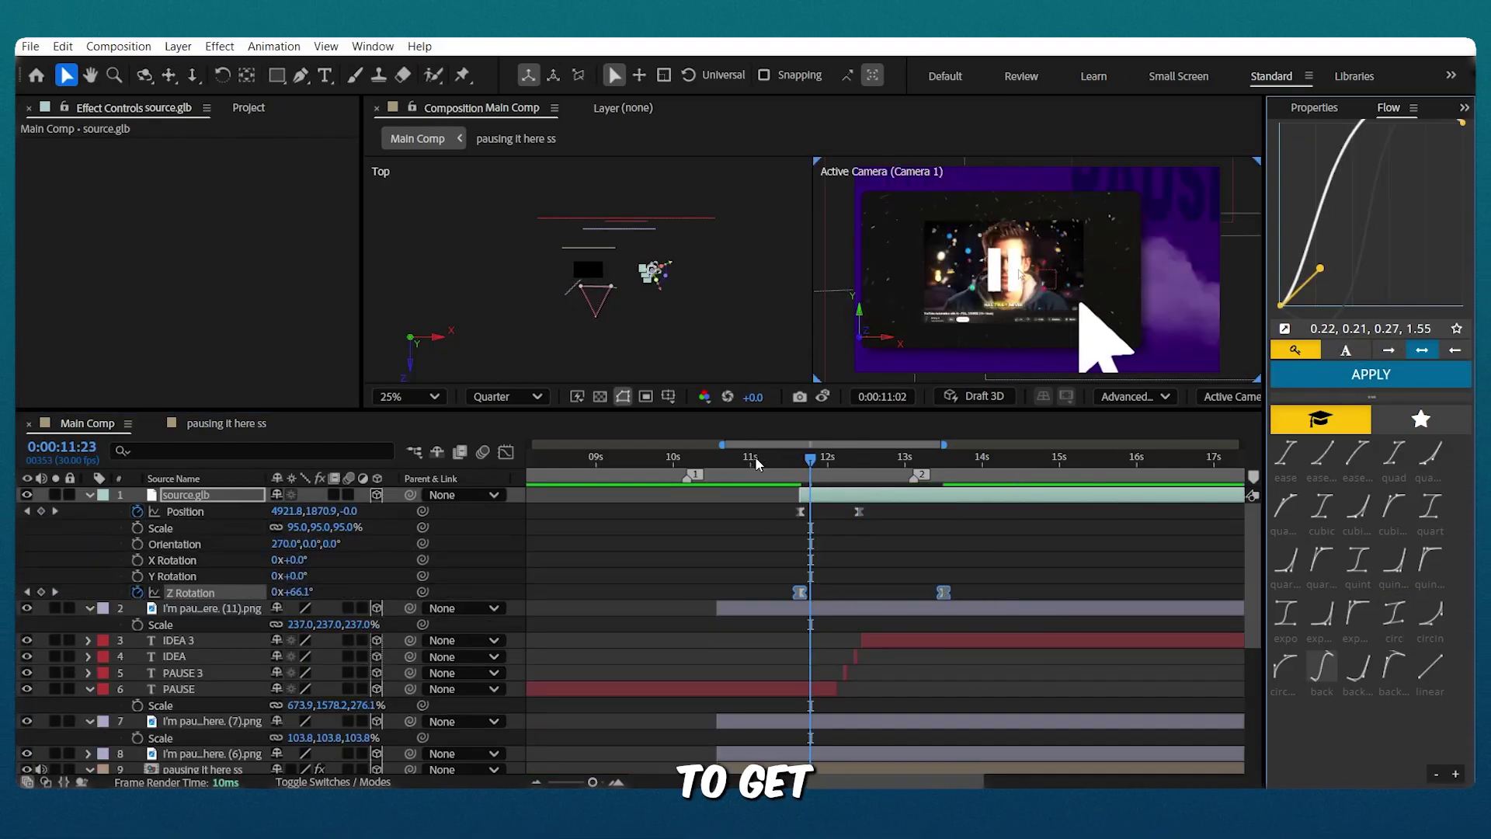
pyautogui.click(757, 464)
pyautogui.press('space')
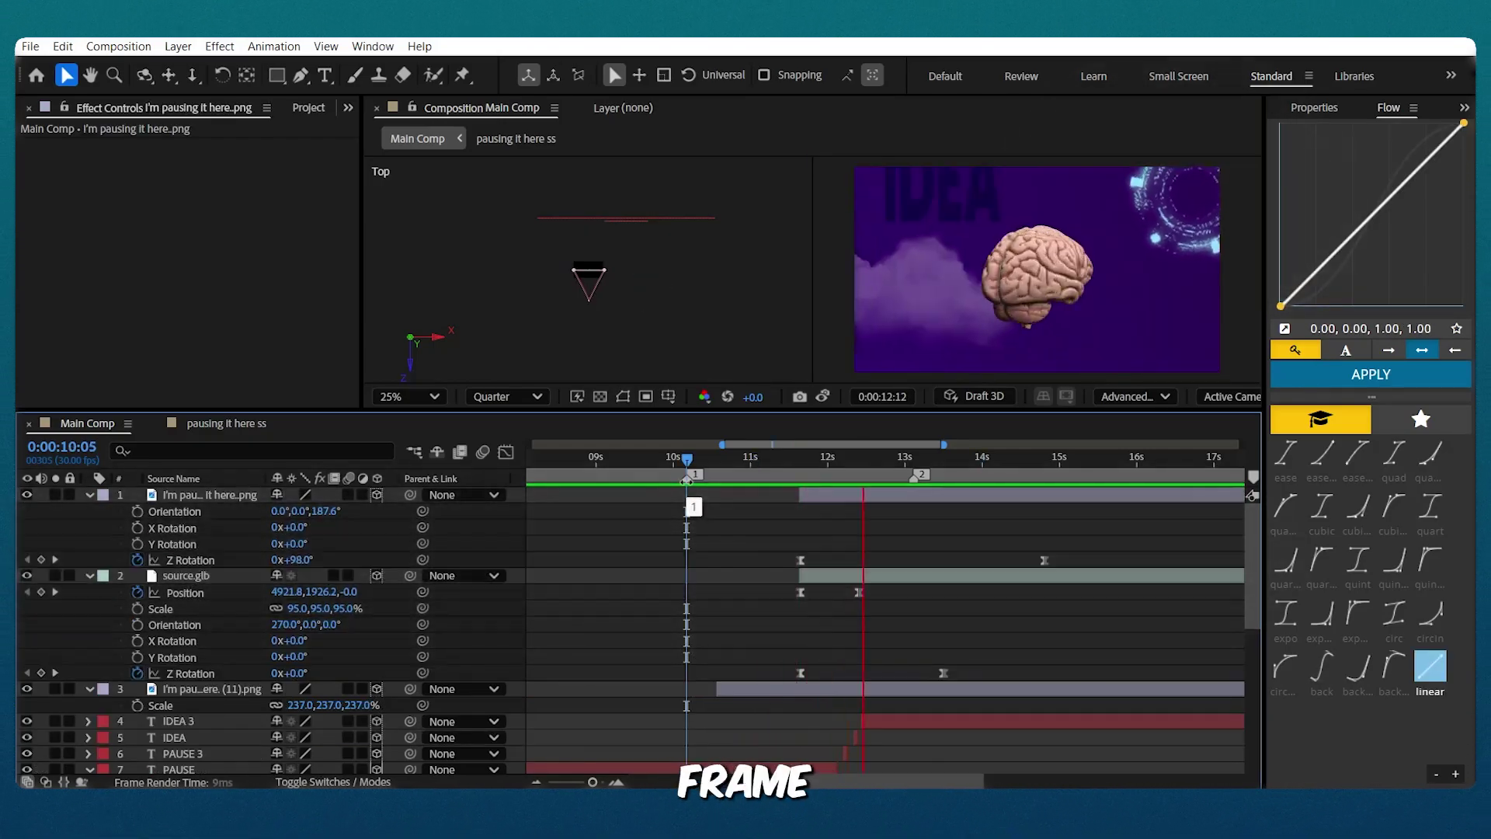
# Stop the preview and keyframe Null 1's Y Position upward so the brain leaves frame
pyautogui.press('space')
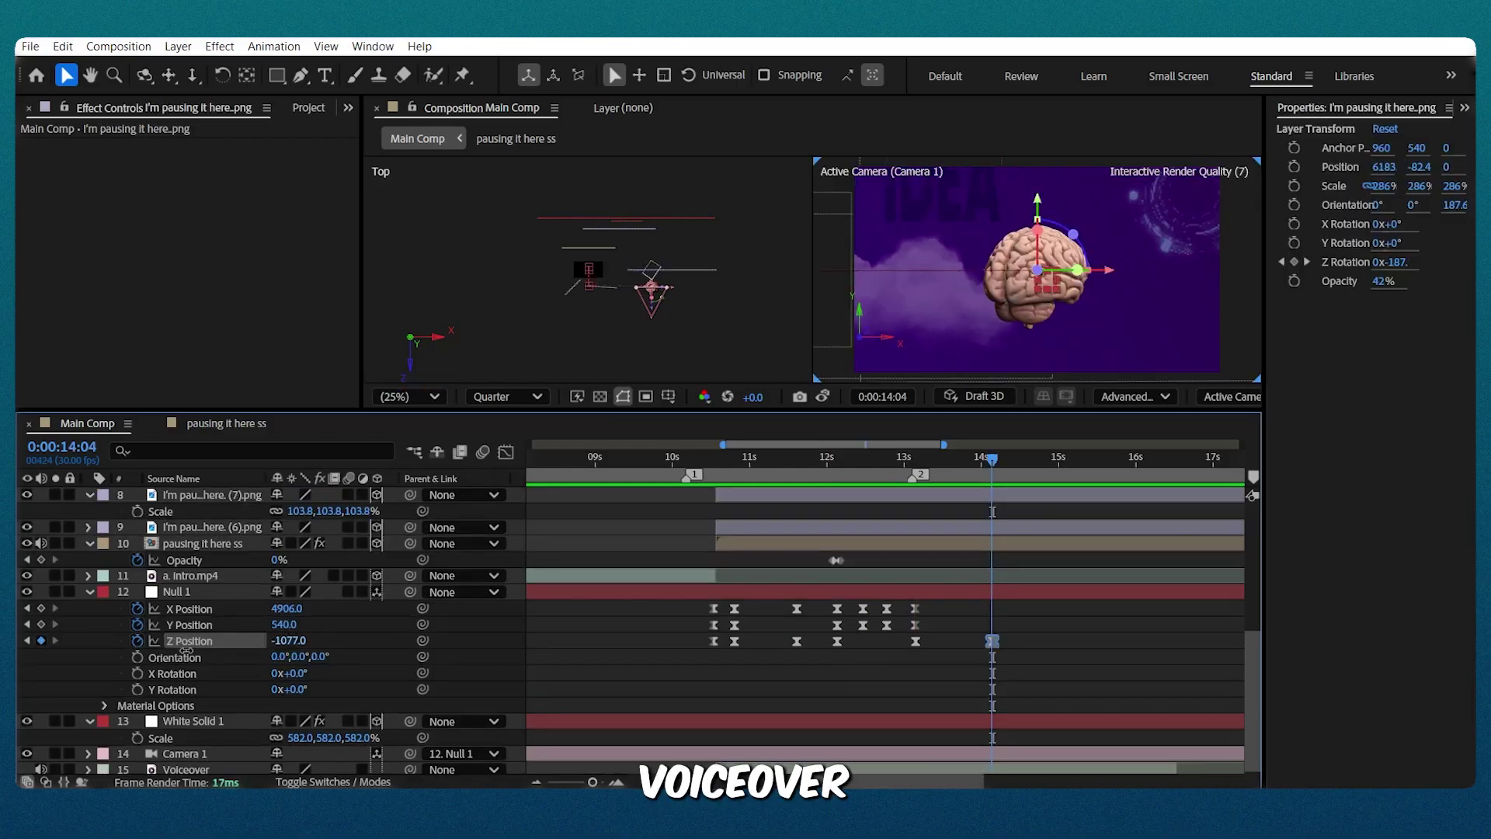
pyautogui.press('Return')
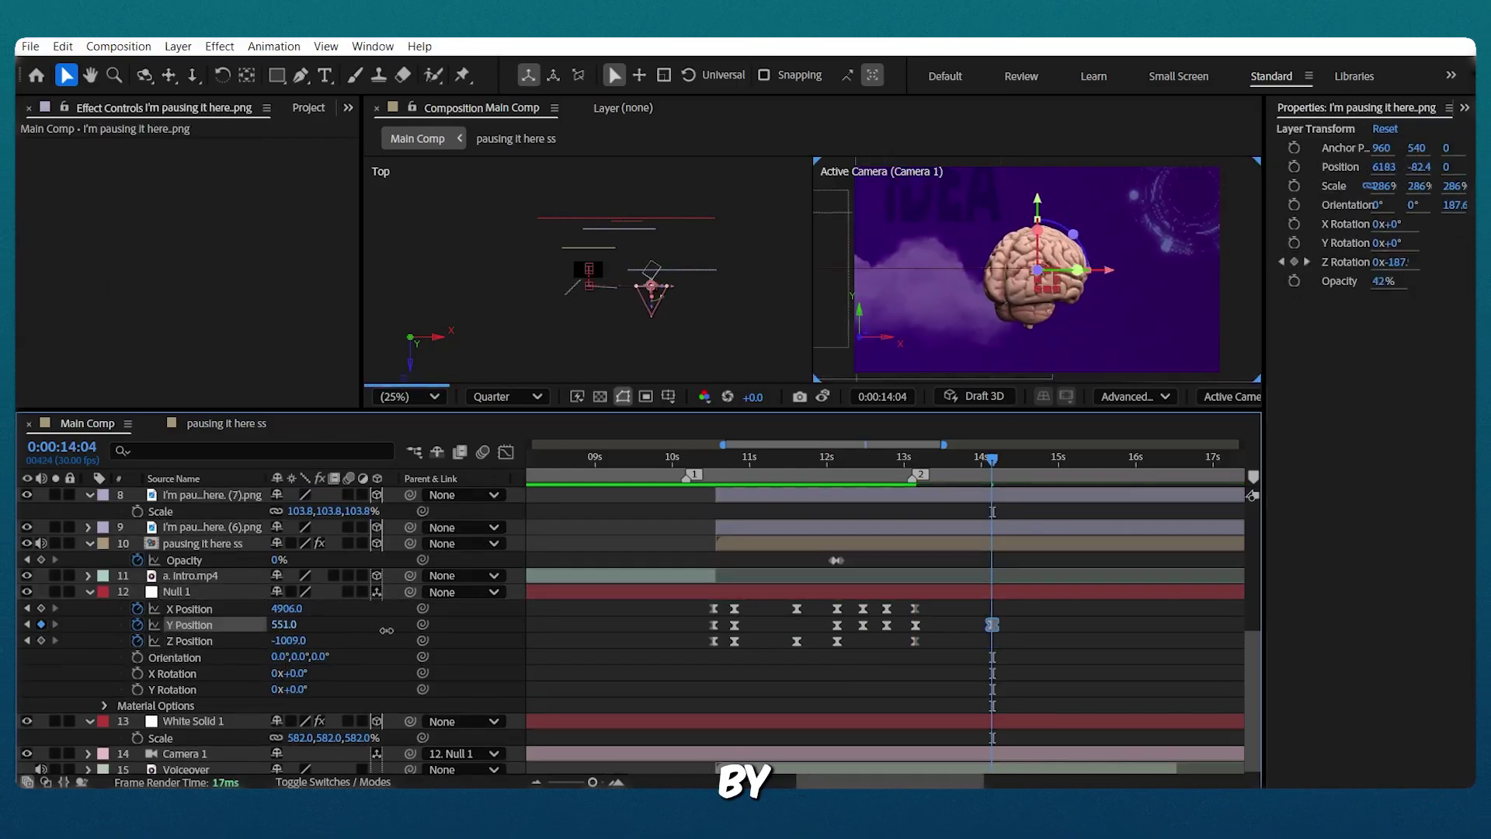
pyautogui.moveTo(386, 630); pyautogui.dragTo(544, 630)
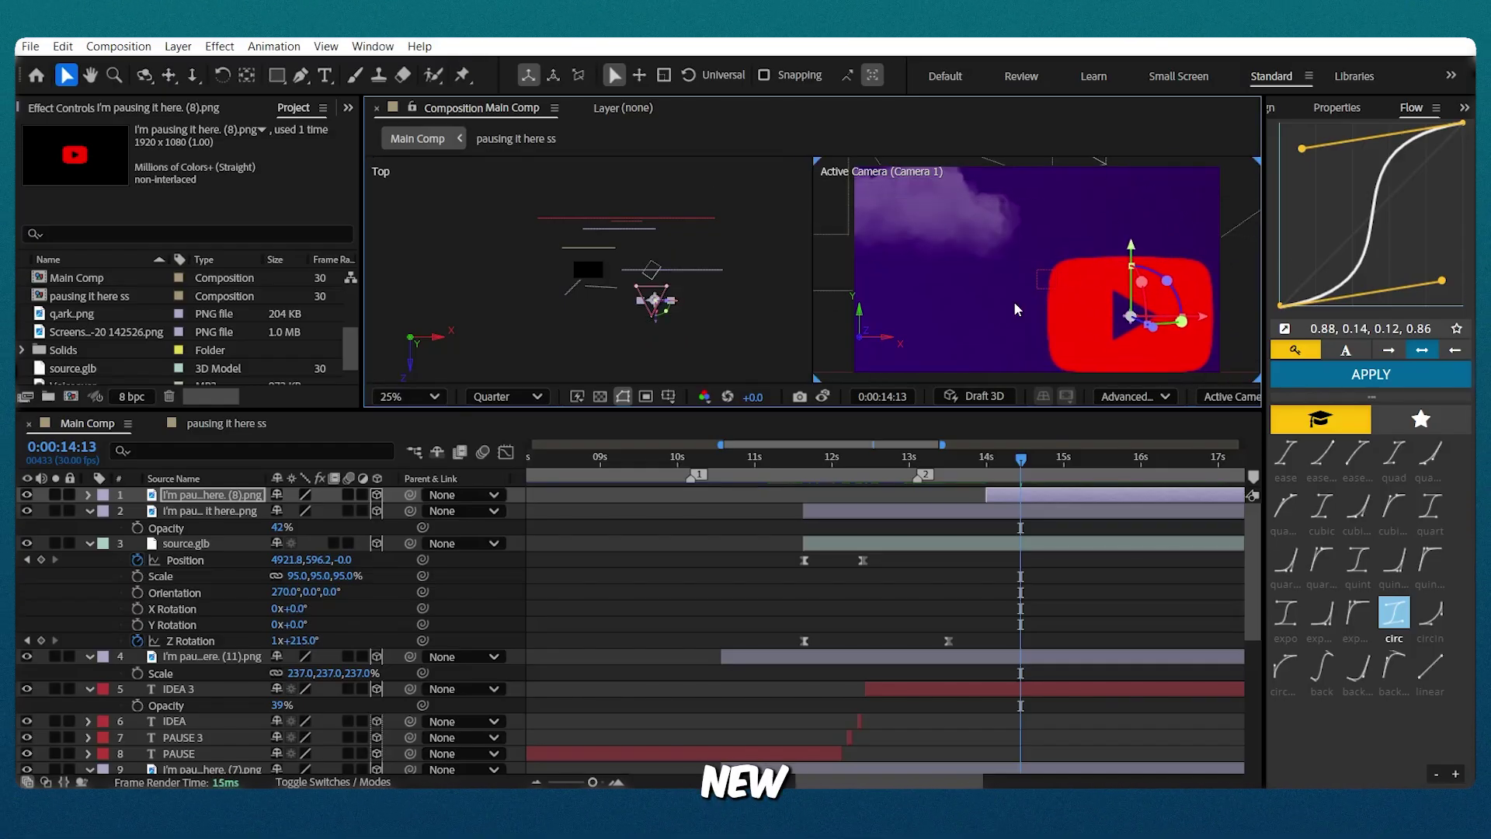
# Tilt the YouTube logo in 3D and apply Gaussian Blur to the second logo layer
pyautogui.moveTo(1127, 282); pyautogui.dragTo(1135, 269)
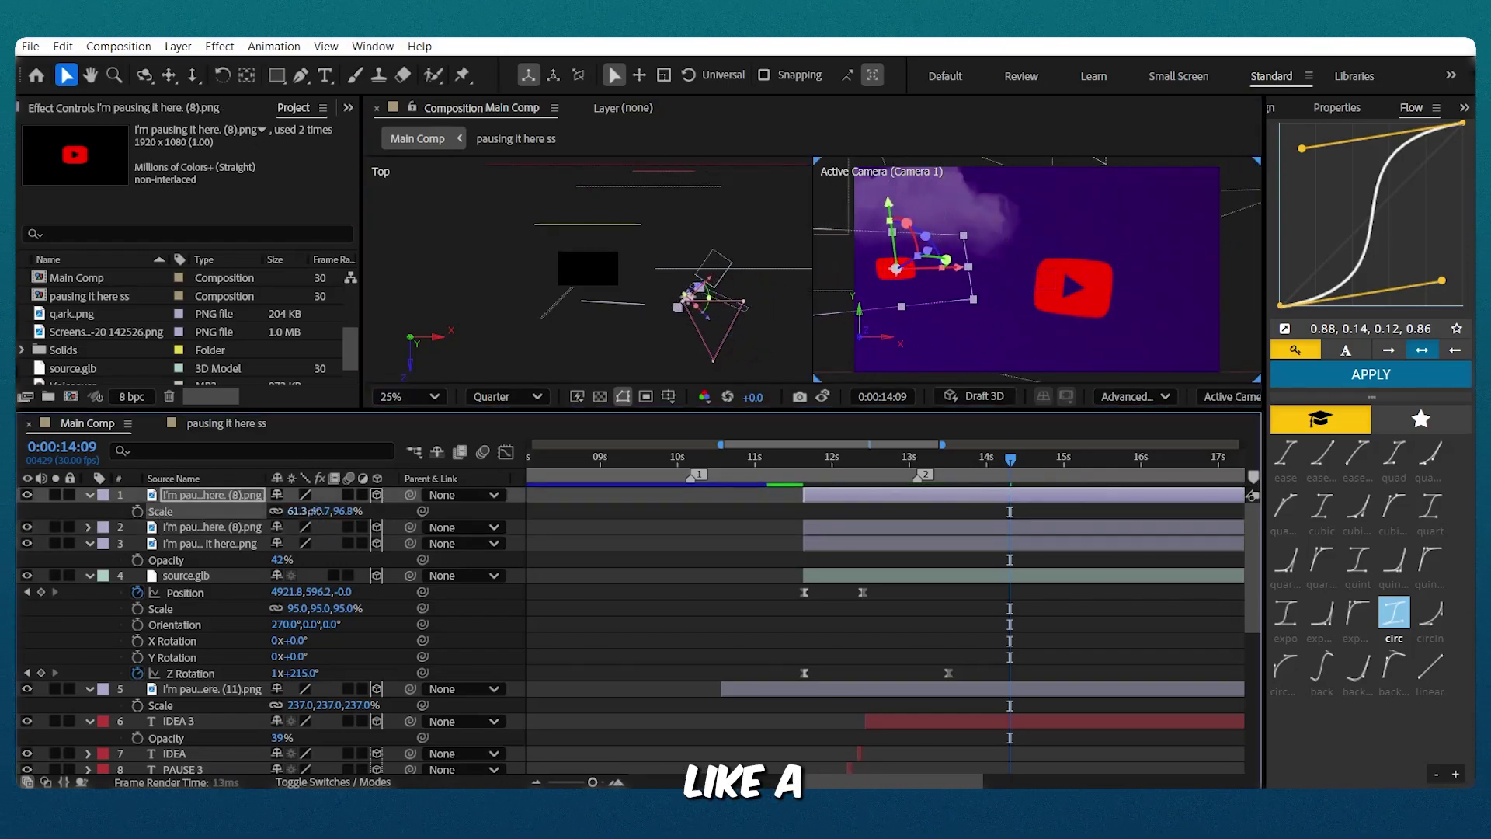
pyautogui.click(292, 533)
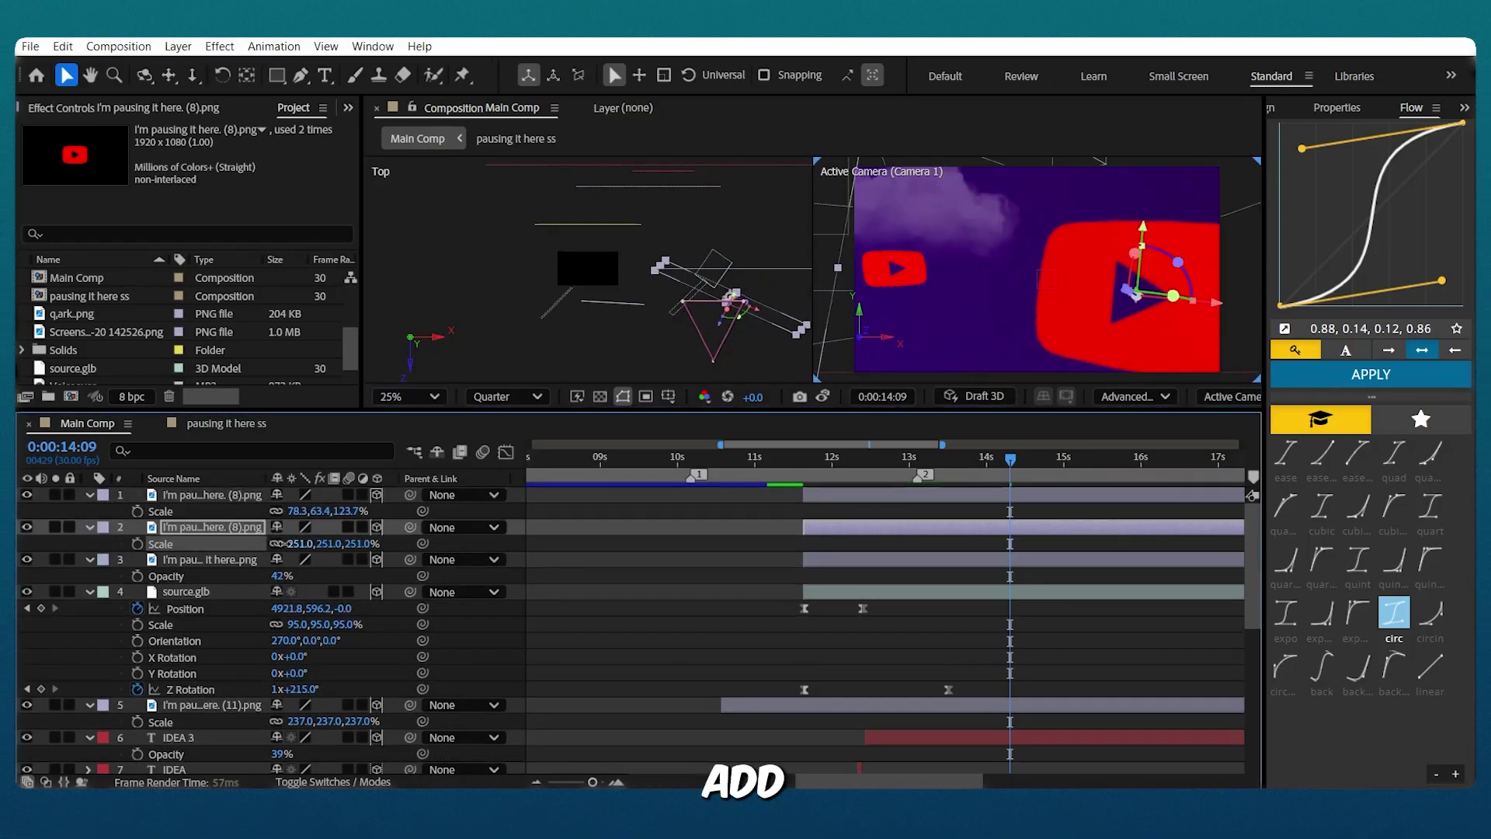
pyautogui.hotkey('ctrl', 'space')
pyautogui.write('gaussi')
pyautogui.click(965, 556)
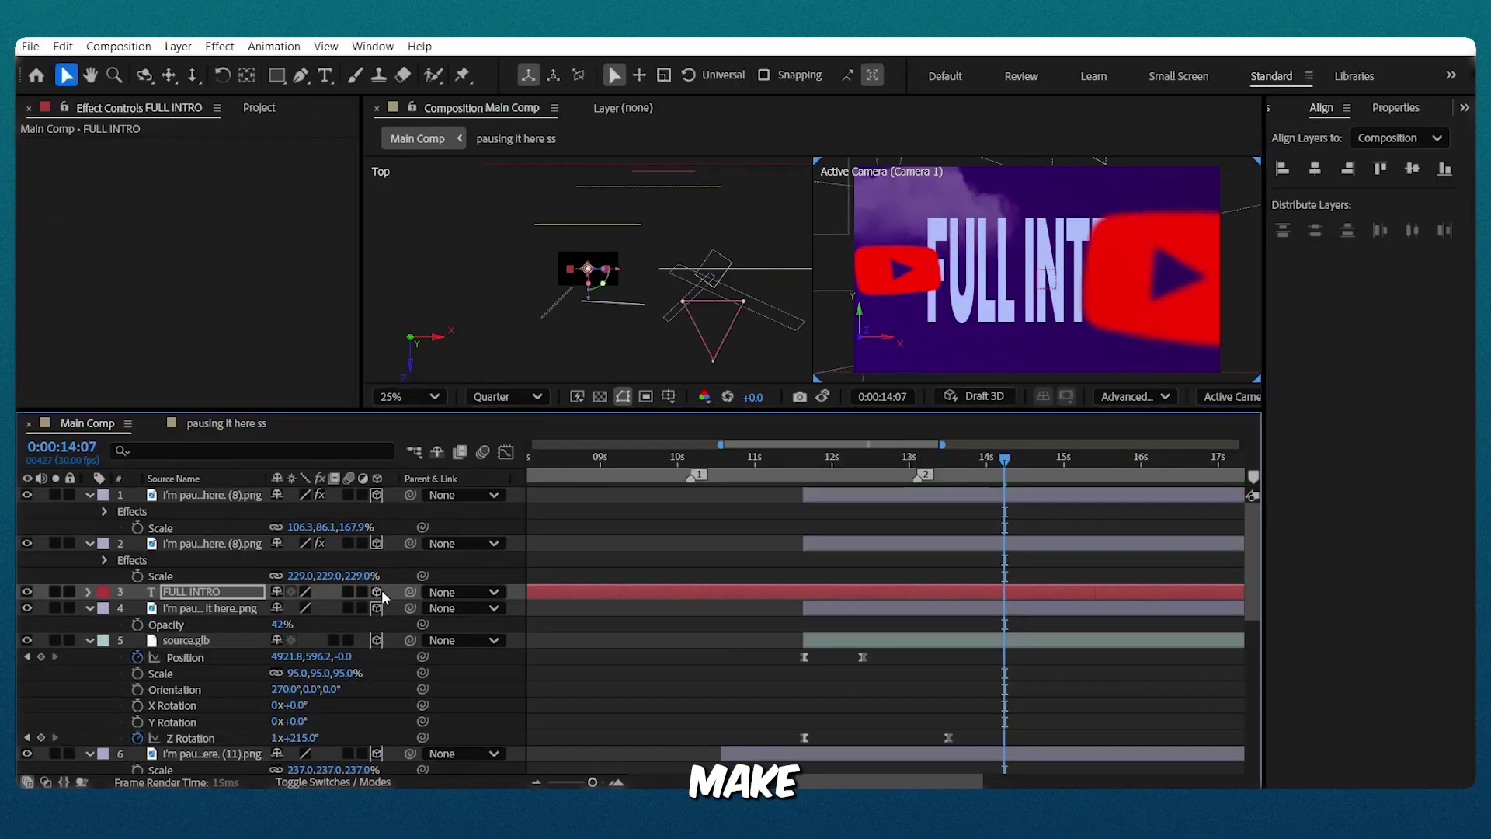
# Select the FULL INTRO title layer and play the camera move from 14 seconds
pyautogui.click(376, 592)
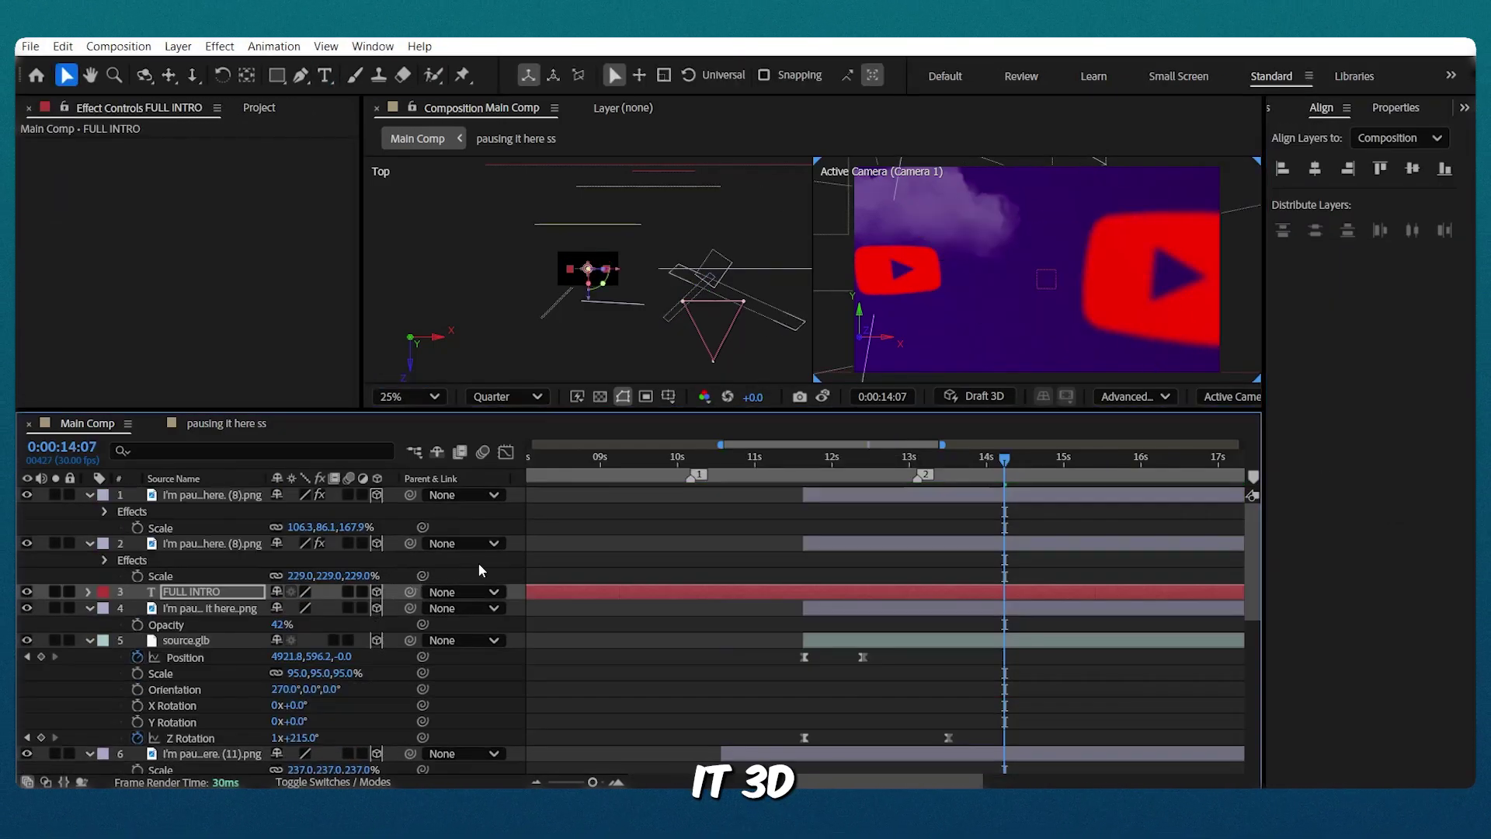
pyautogui.moveTo(730, 459); pyautogui.dragTo(997, 459)
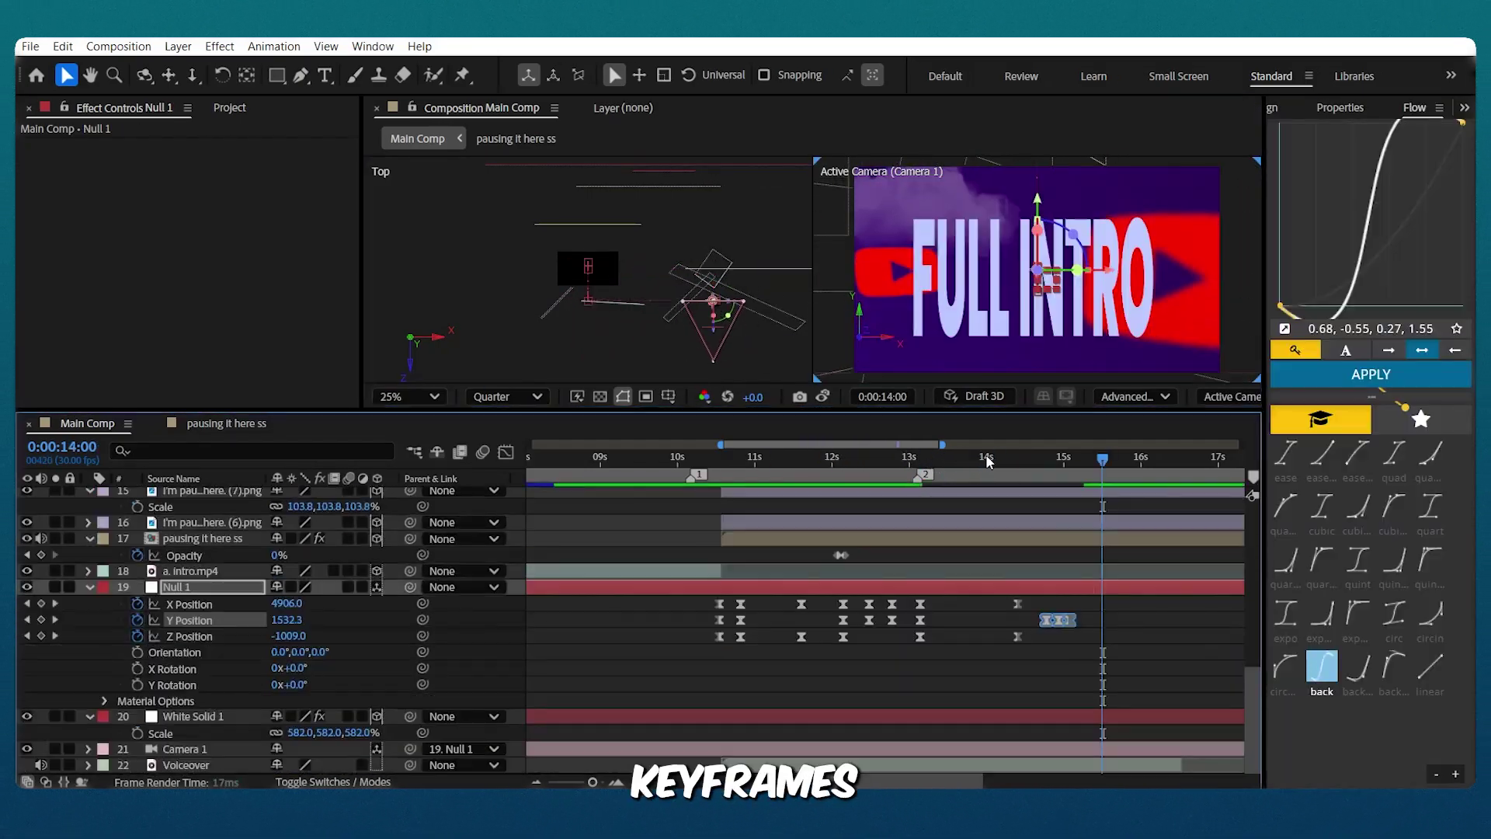
pyautogui.click(986, 460)
pyautogui.press('space')
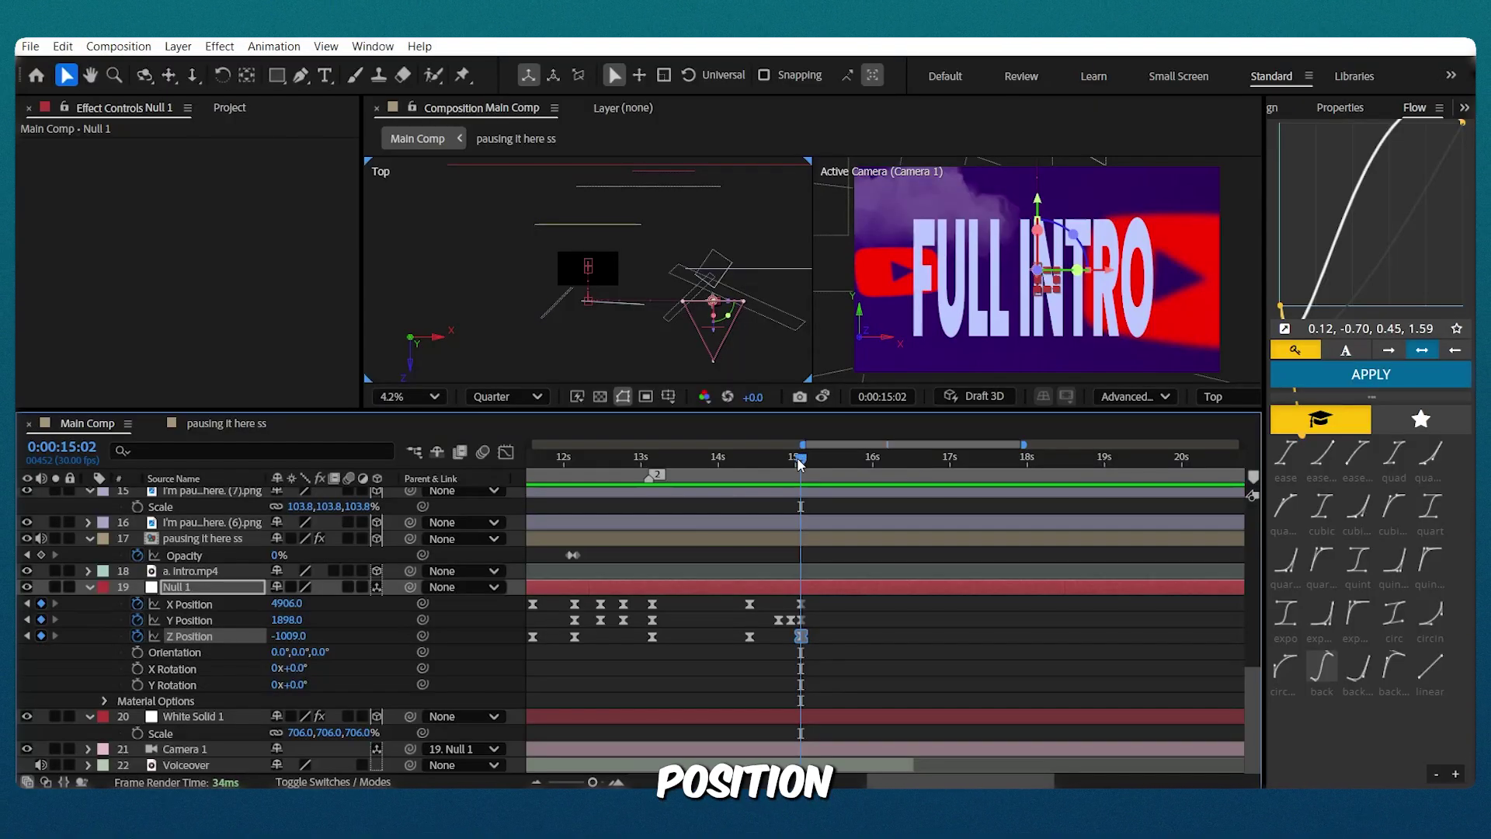
# At 15:07, drag Null 1's Z Position from -910 to about 717
pyautogui.moveTo(800, 463); pyautogui.dragTo(813, 464)
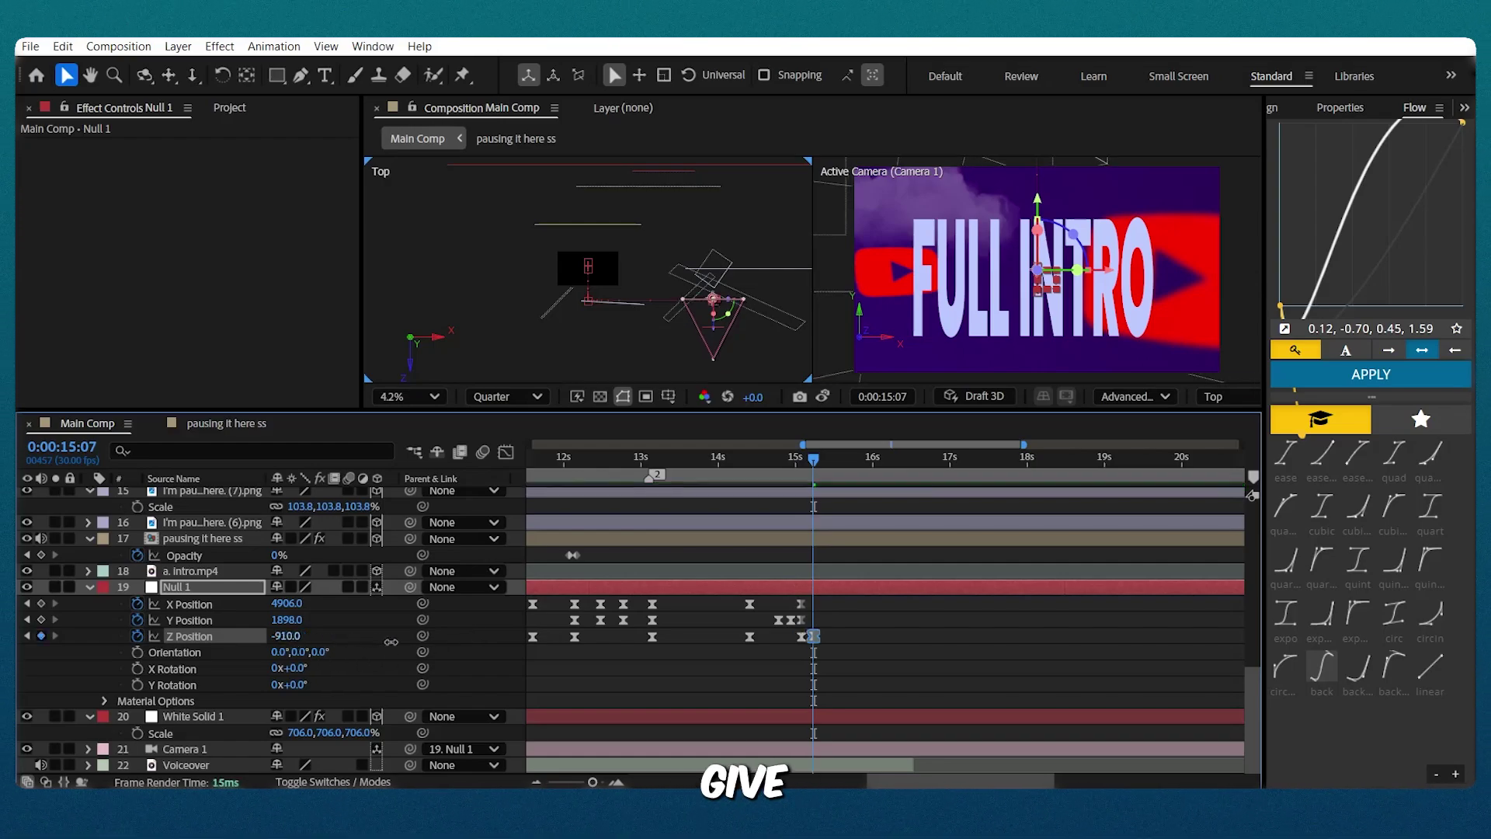
pyautogui.moveTo(390, 641); pyautogui.dragTo(952, 646)
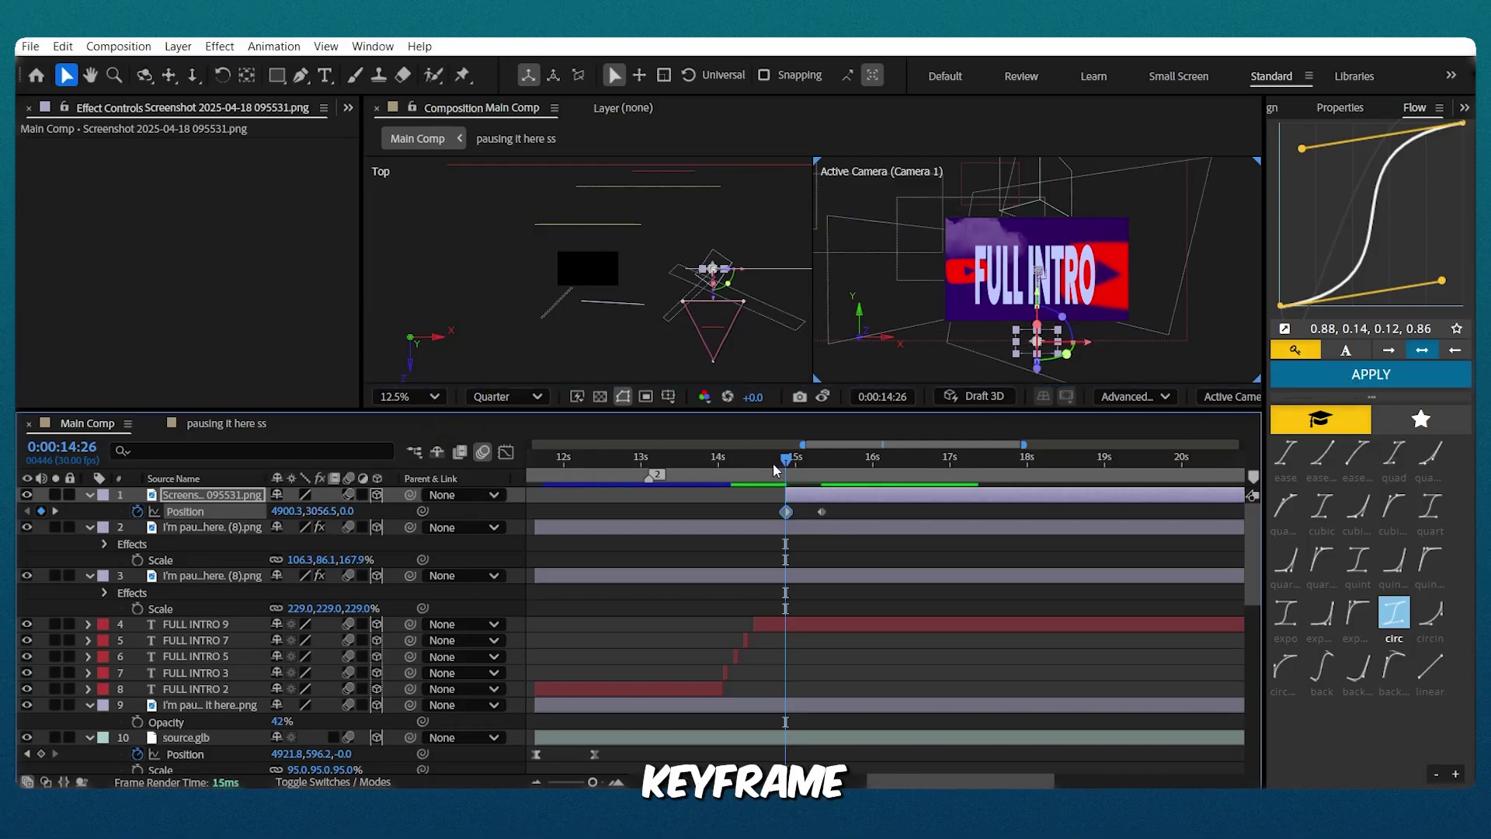
# Scrub the timeline to review the FULL INTRO copies and screenshot animation
pyautogui.moveTo(774, 469)
pyautogui.mouseDown()
pyautogui.moveTo(750, 469)
pyautogui.moveTo(777, 469)
pyautogui.mouseUp()
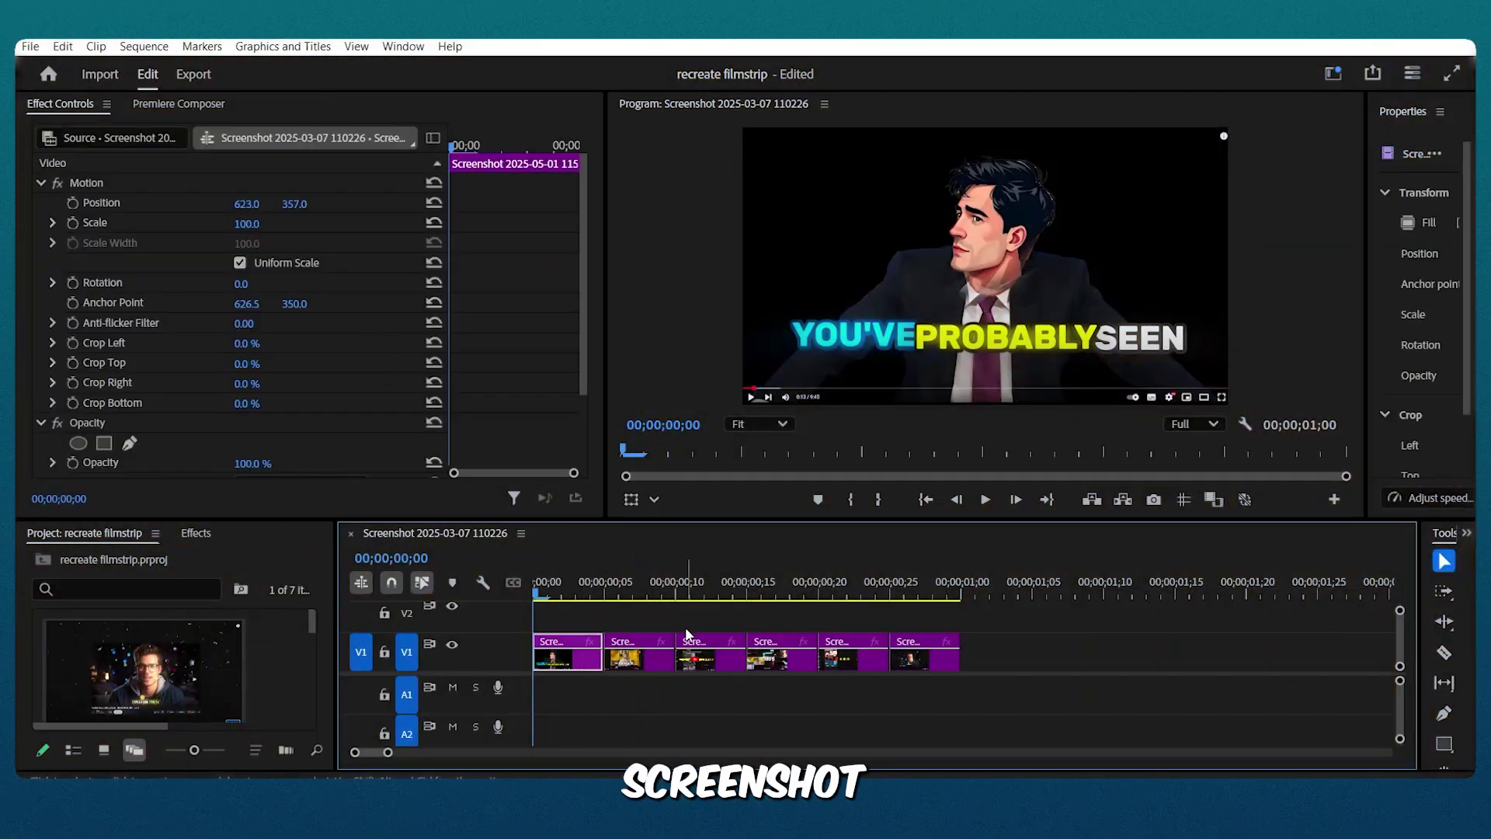
# Scale the screenshots to 20 and stack the six clips on separate tracks
pyautogui.click(247, 224)
pyautogui.write('2')
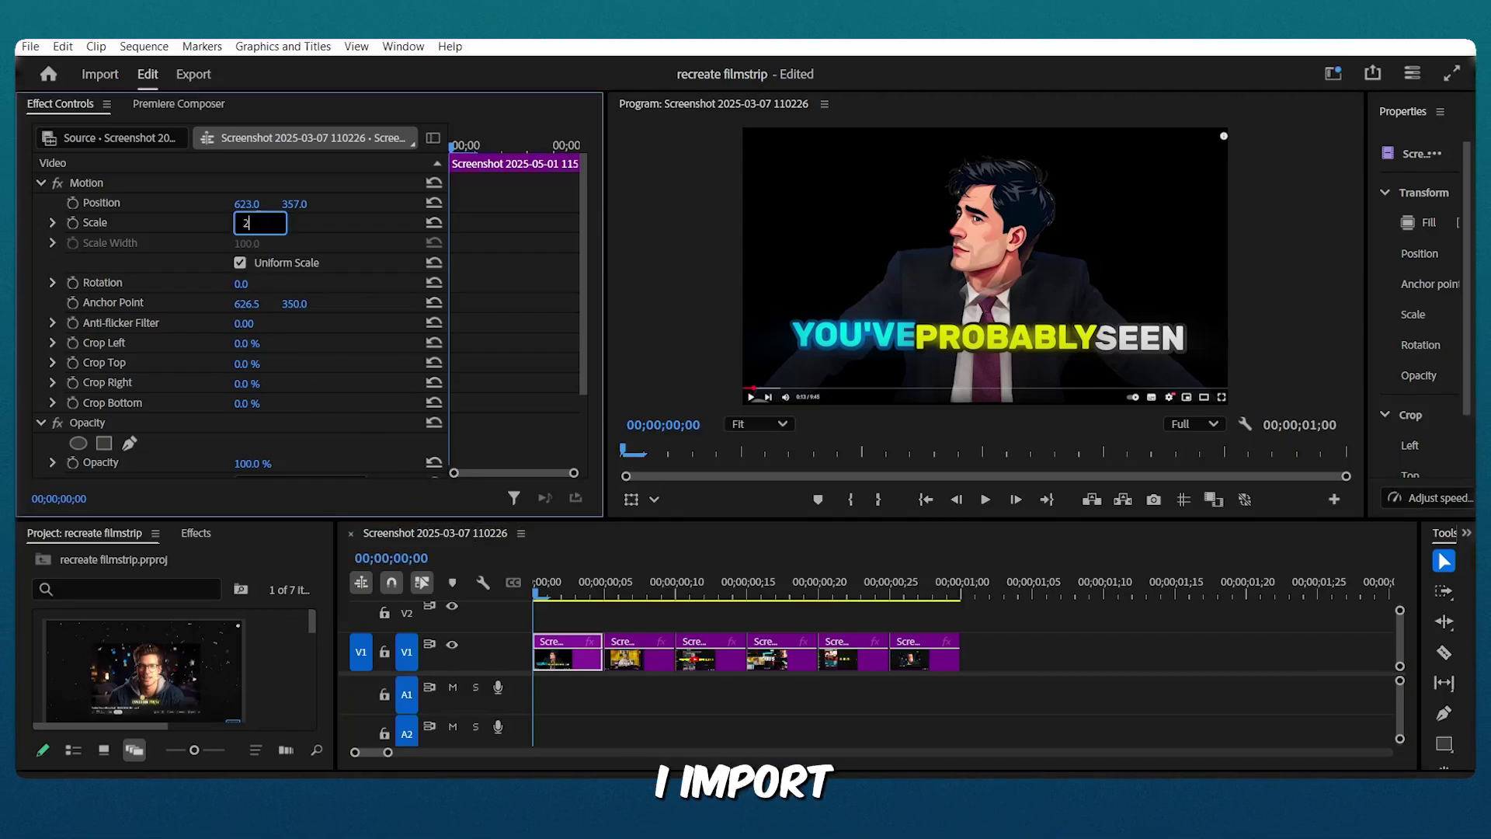
pyautogui.write('0')
pyautogui.press('Return')
pyautogui.moveTo(534, 674); pyautogui.dragTo(903, 641)
pyautogui.moveTo(780, 659); pyautogui.dragTo(567, 551)
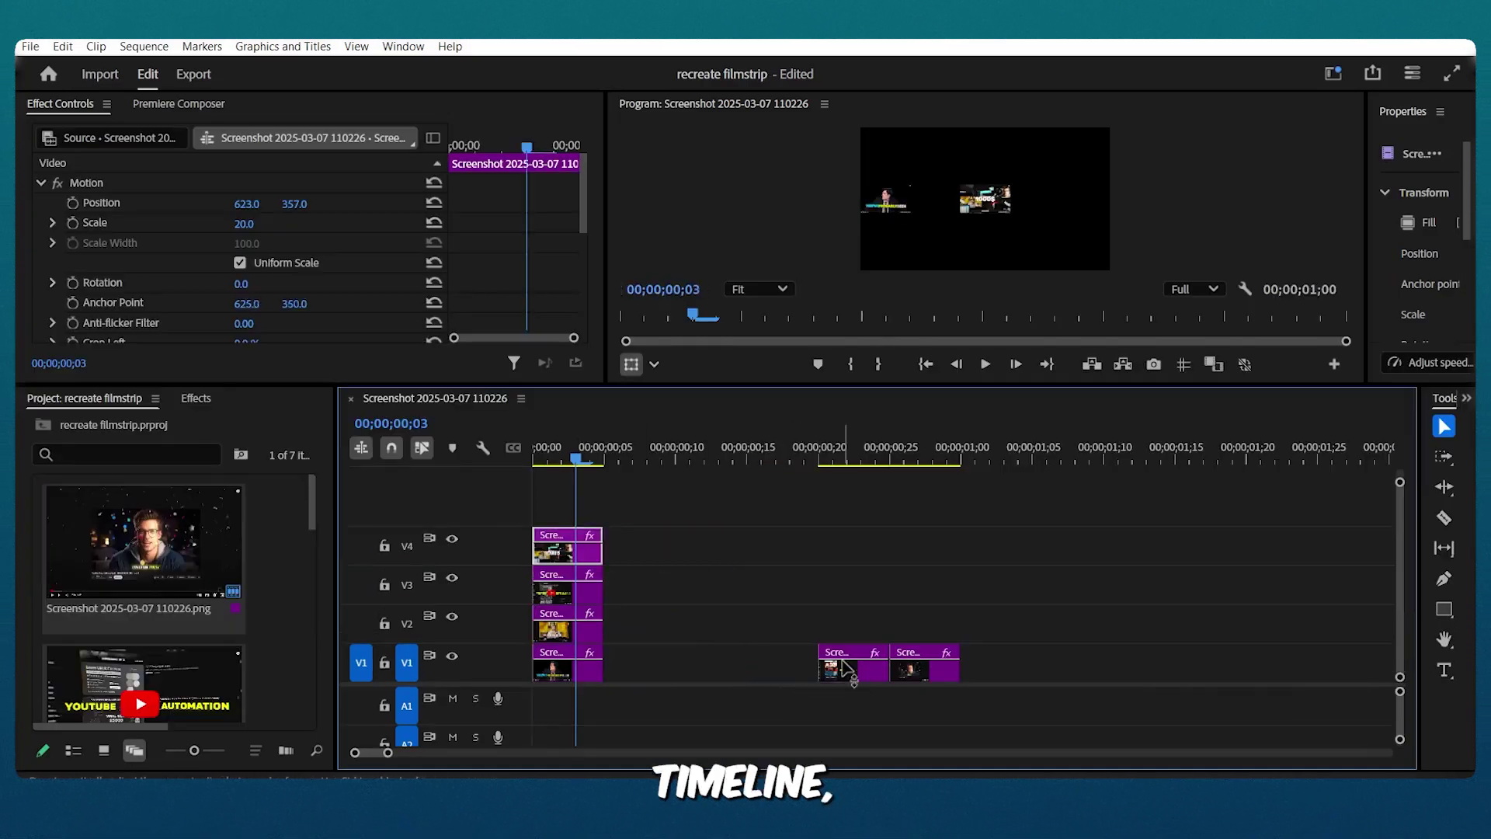
pyautogui.moveTo(853, 658); pyautogui.dragTo(567, 512)
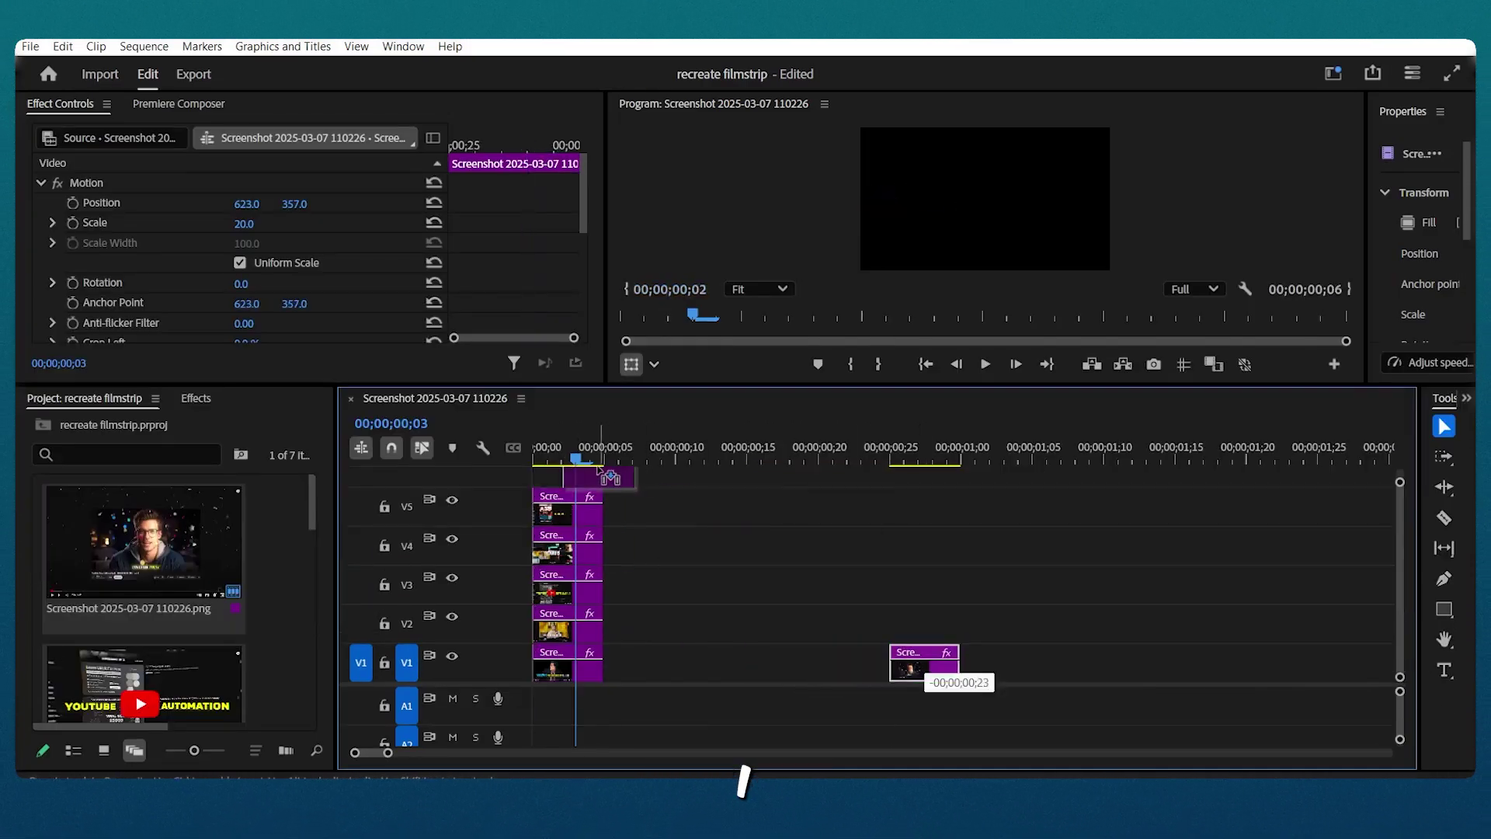
pyautogui.moveTo(924, 659); pyautogui.dragTo(567, 475)
# Offset each screenshot's Position X into a horizontal row, then view it full screen
pyautogui.moveTo(247, 203)
pyautogui.mouseDown()
pyautogui.moveTo(225, 204)
pyautogui.moveTo(264, 204)
pyautogui.mouseUp()
pyautogui.click(553, 587)
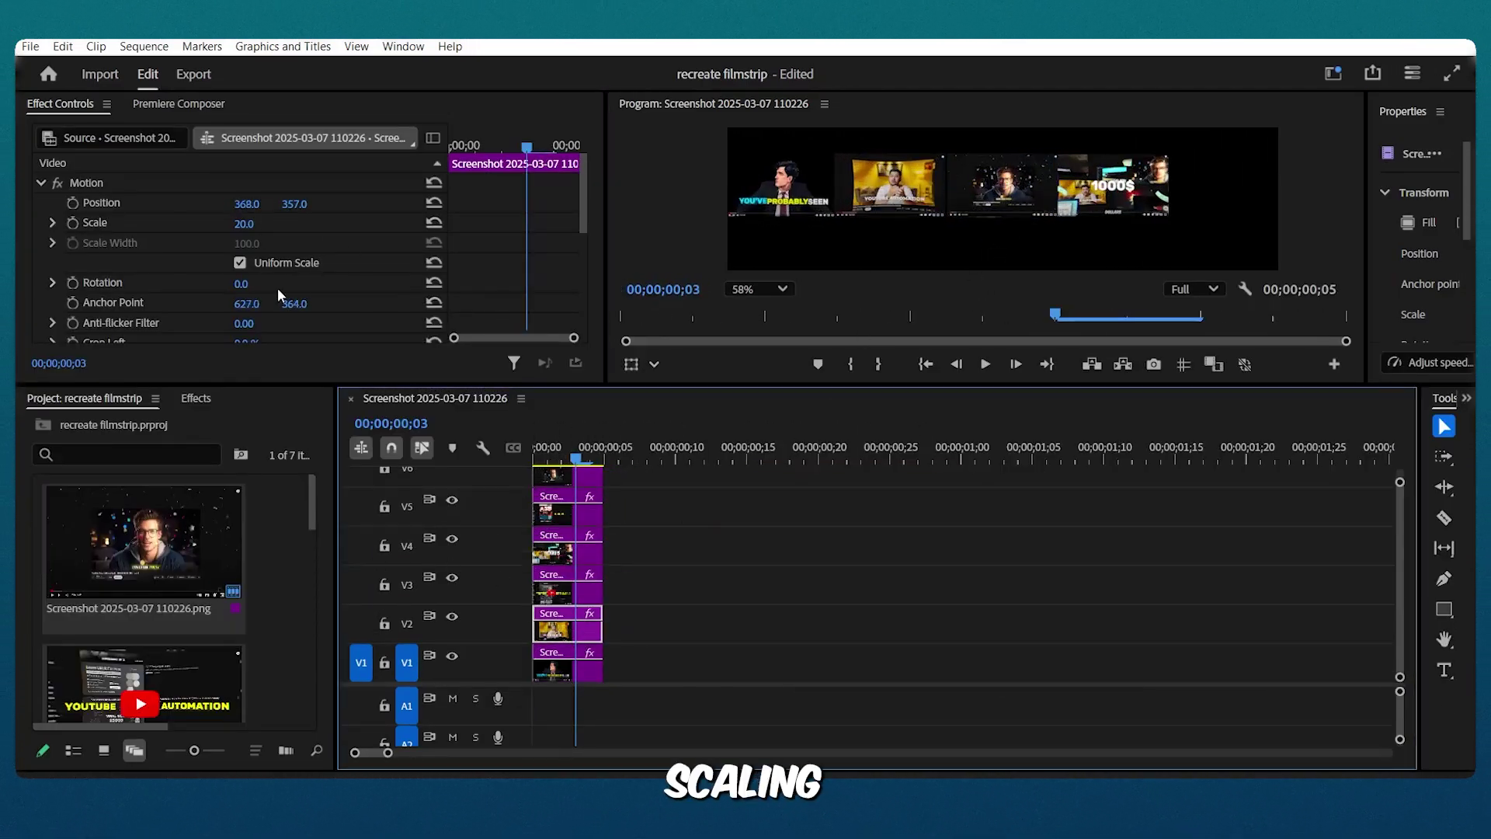
pyautogui.moveTo(256, 204); pyautogui.dragTo(233, 203)
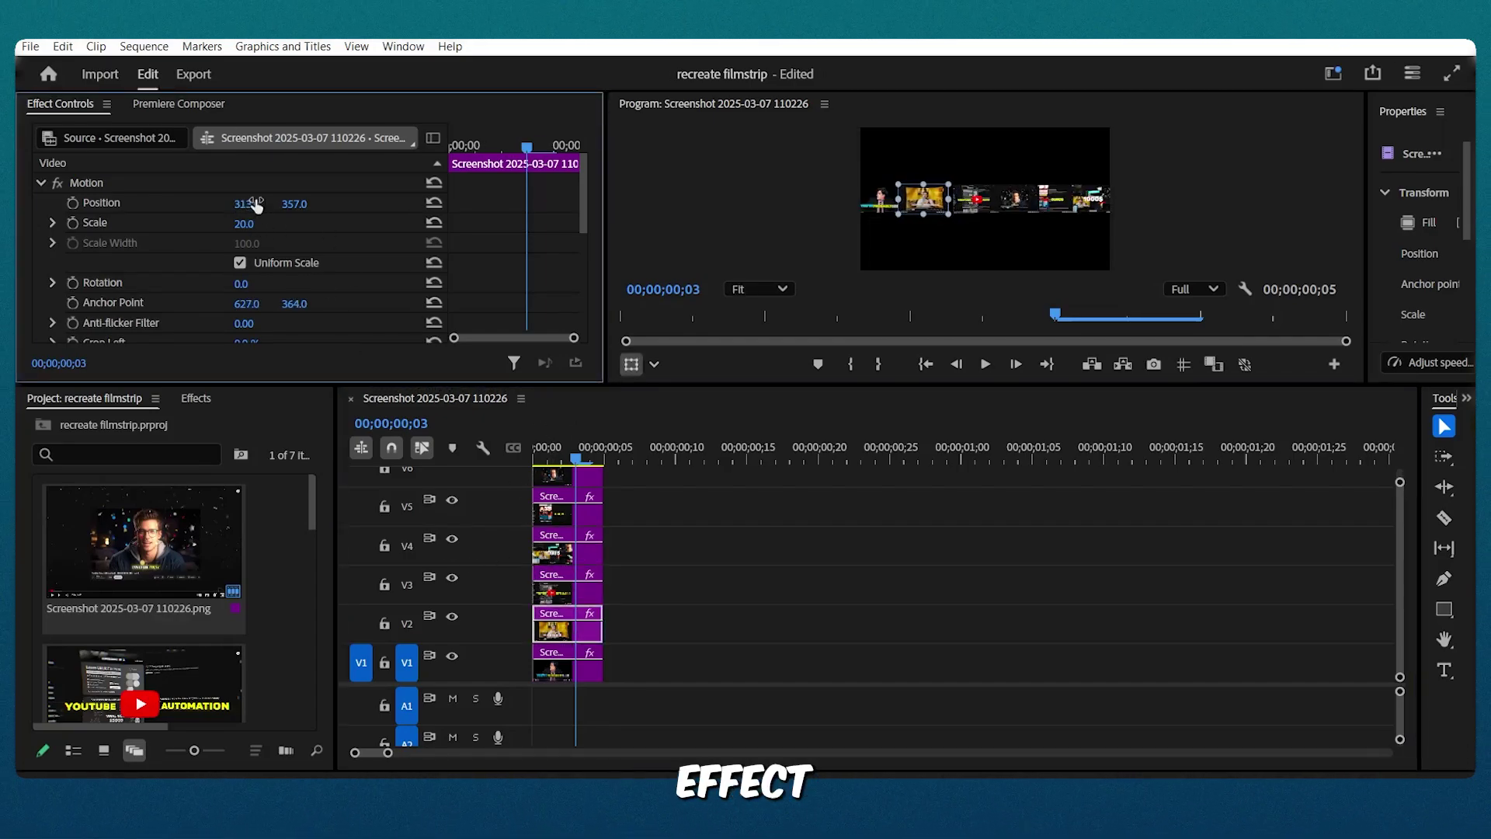
pyautogui.click(567, 547)
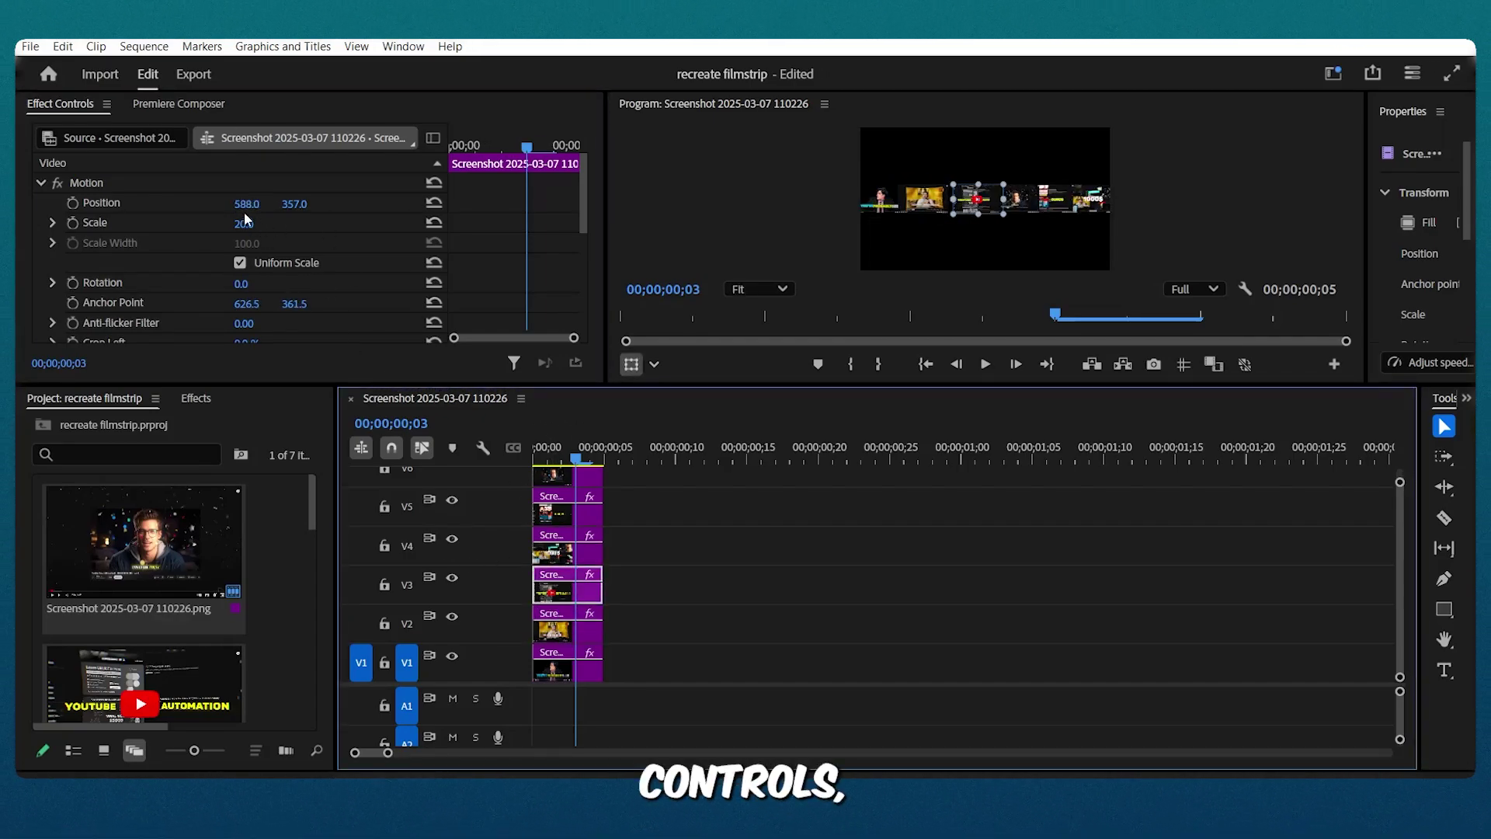
pyautogui.click(539, 522)
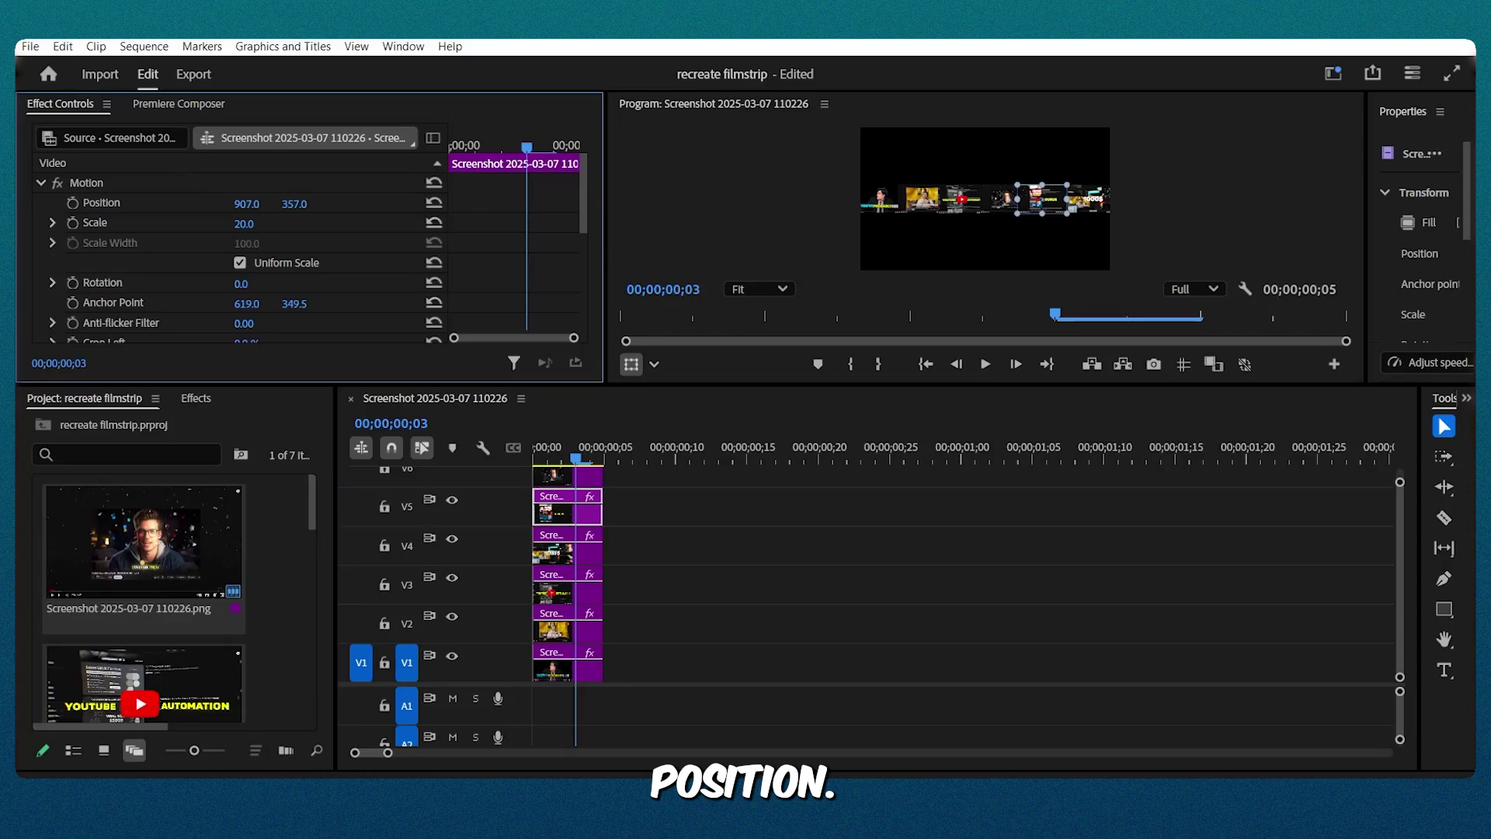
pyautogui.click(1446, 72)
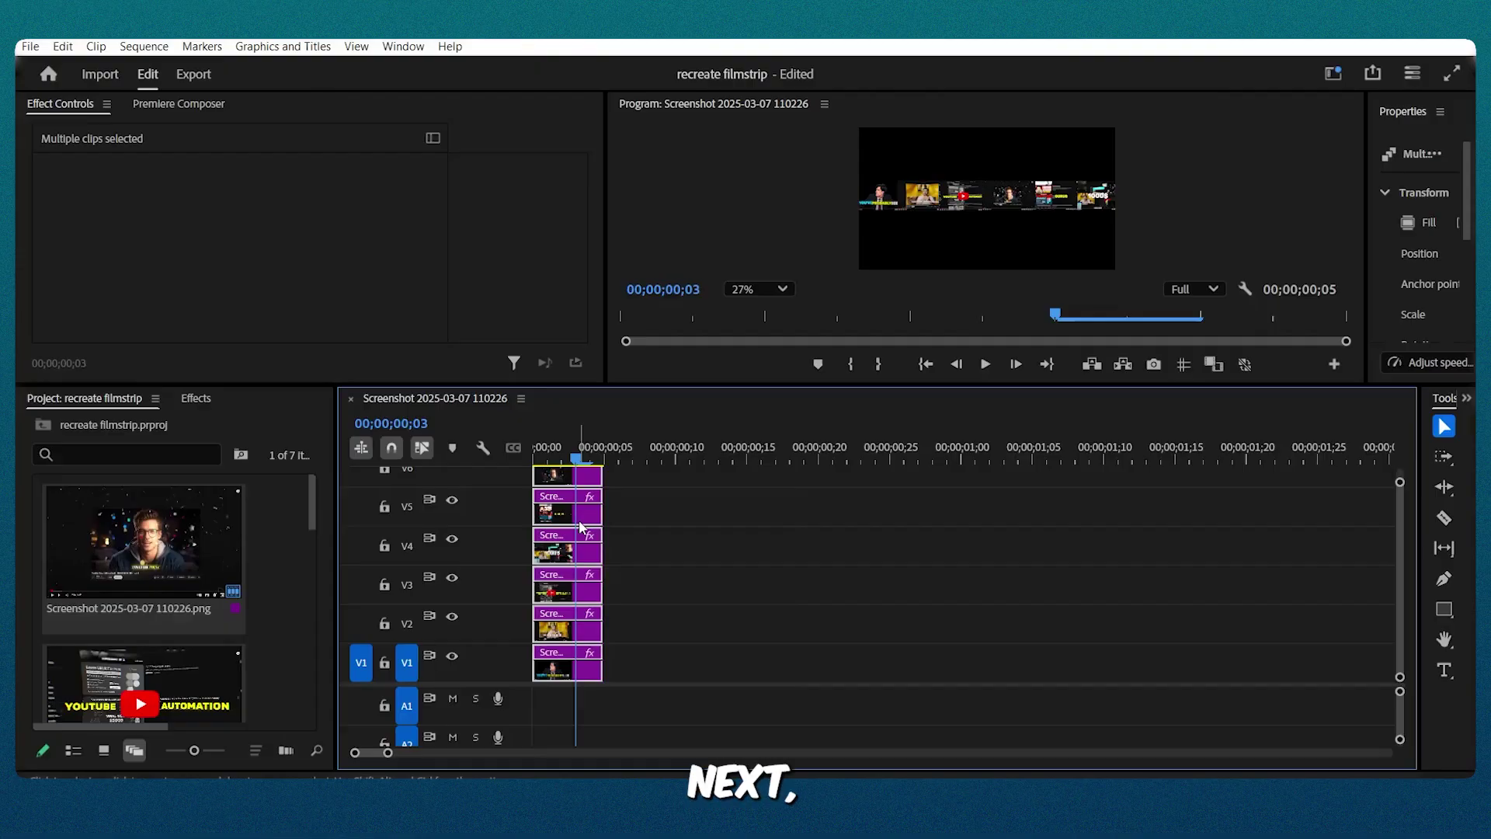
# Nest the six screenshot clips into Nested Sequence 01
pyautogui.rightClick(581, 528)
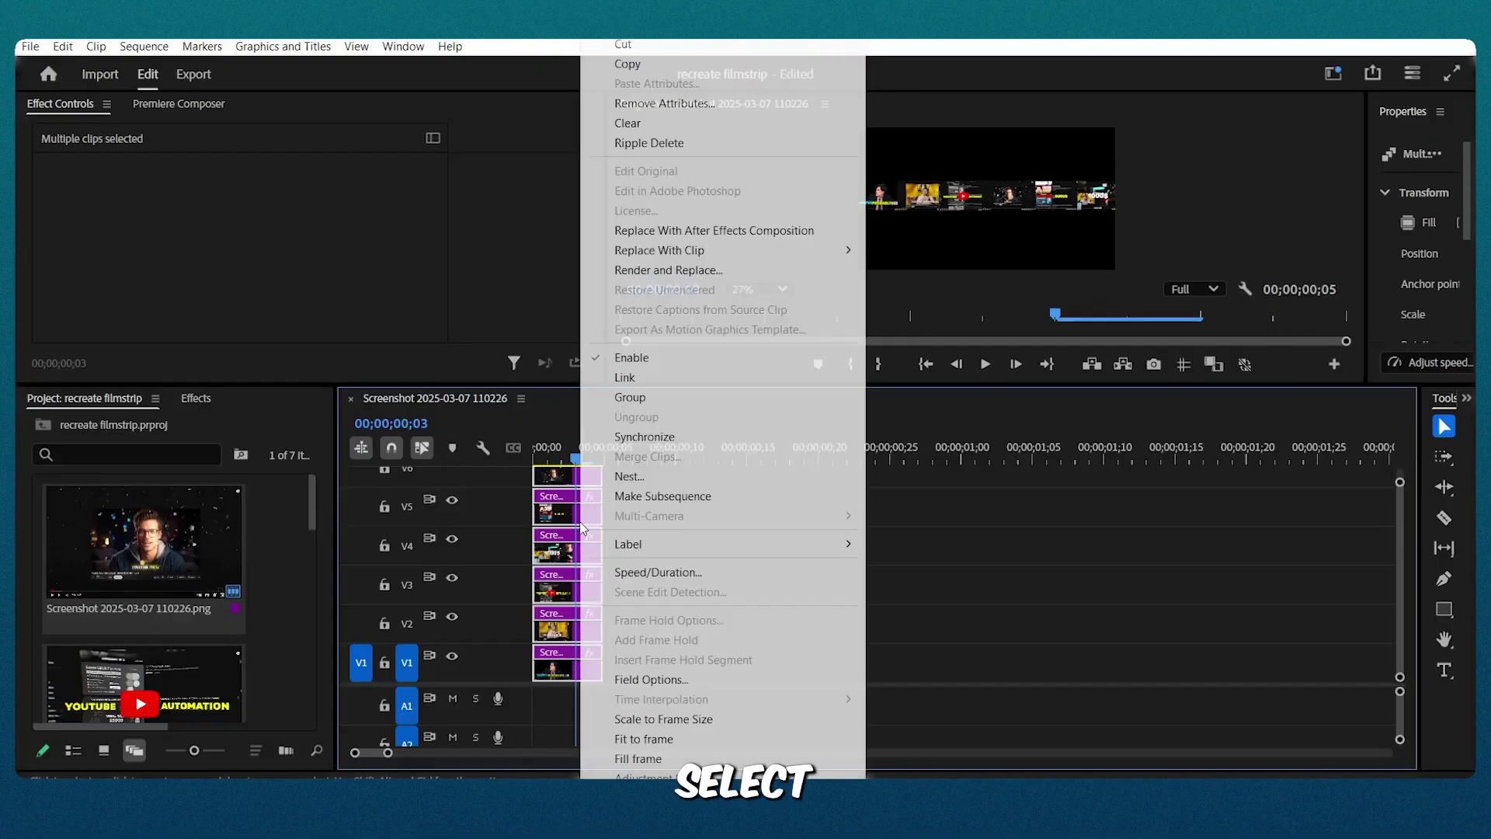
pyautogui.click(627, 476)
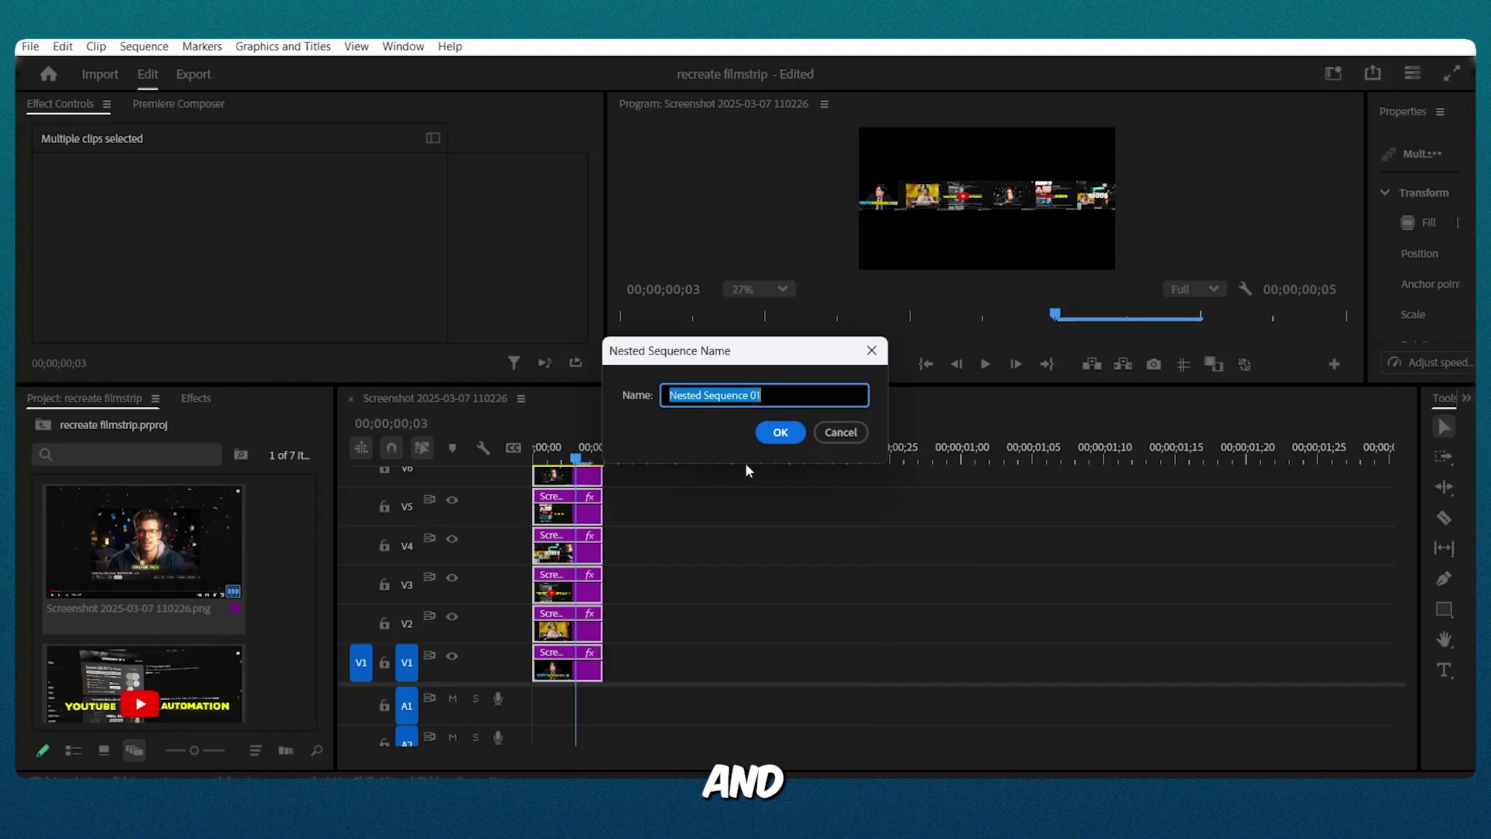
pyautogui.click(779, 429)
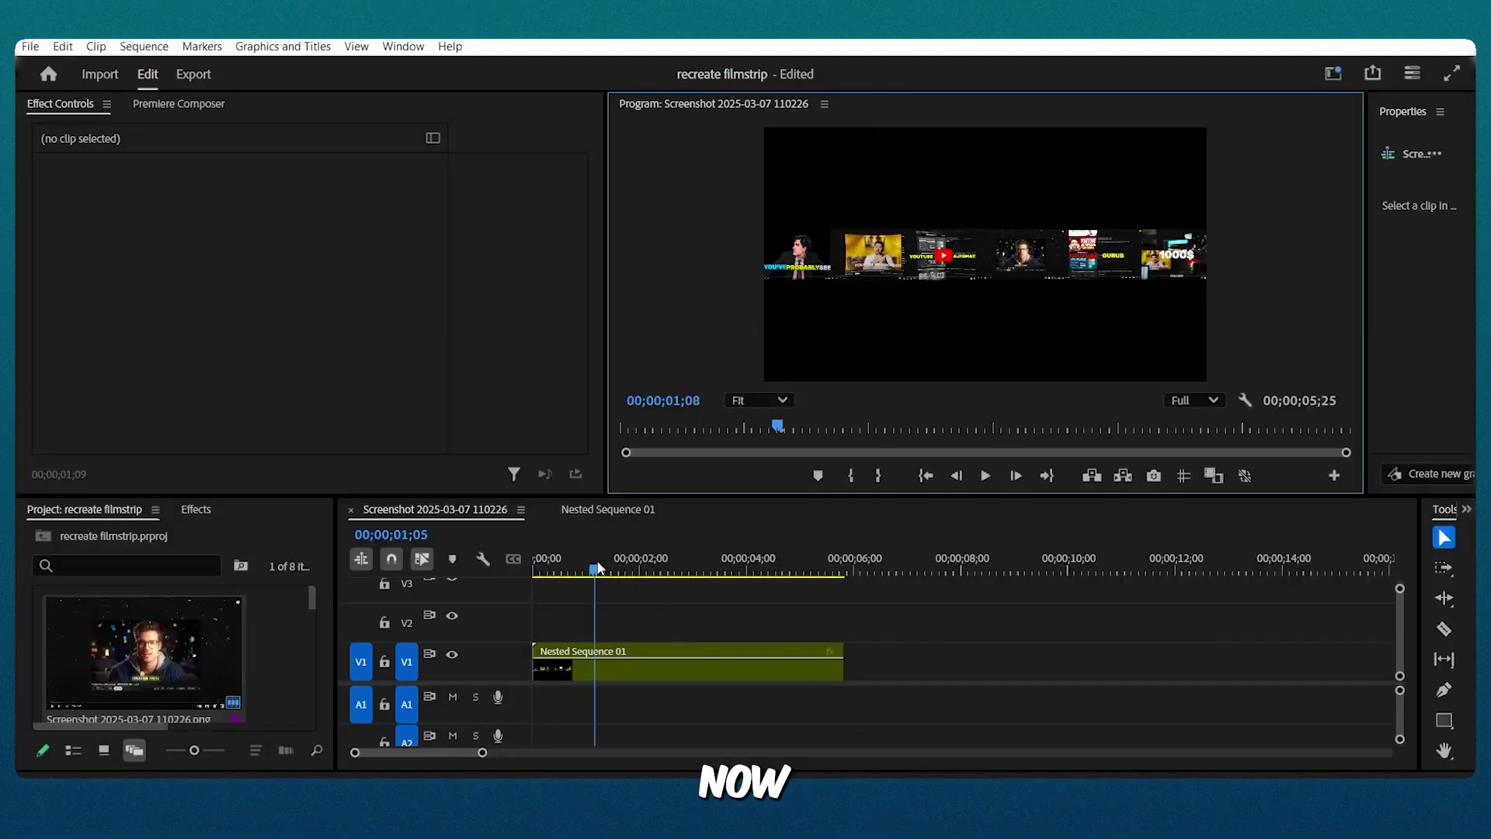
# Keyframe the nest's Position X from 1389 at the start to -127 at the end, then play it
pyautogui.press('Home')
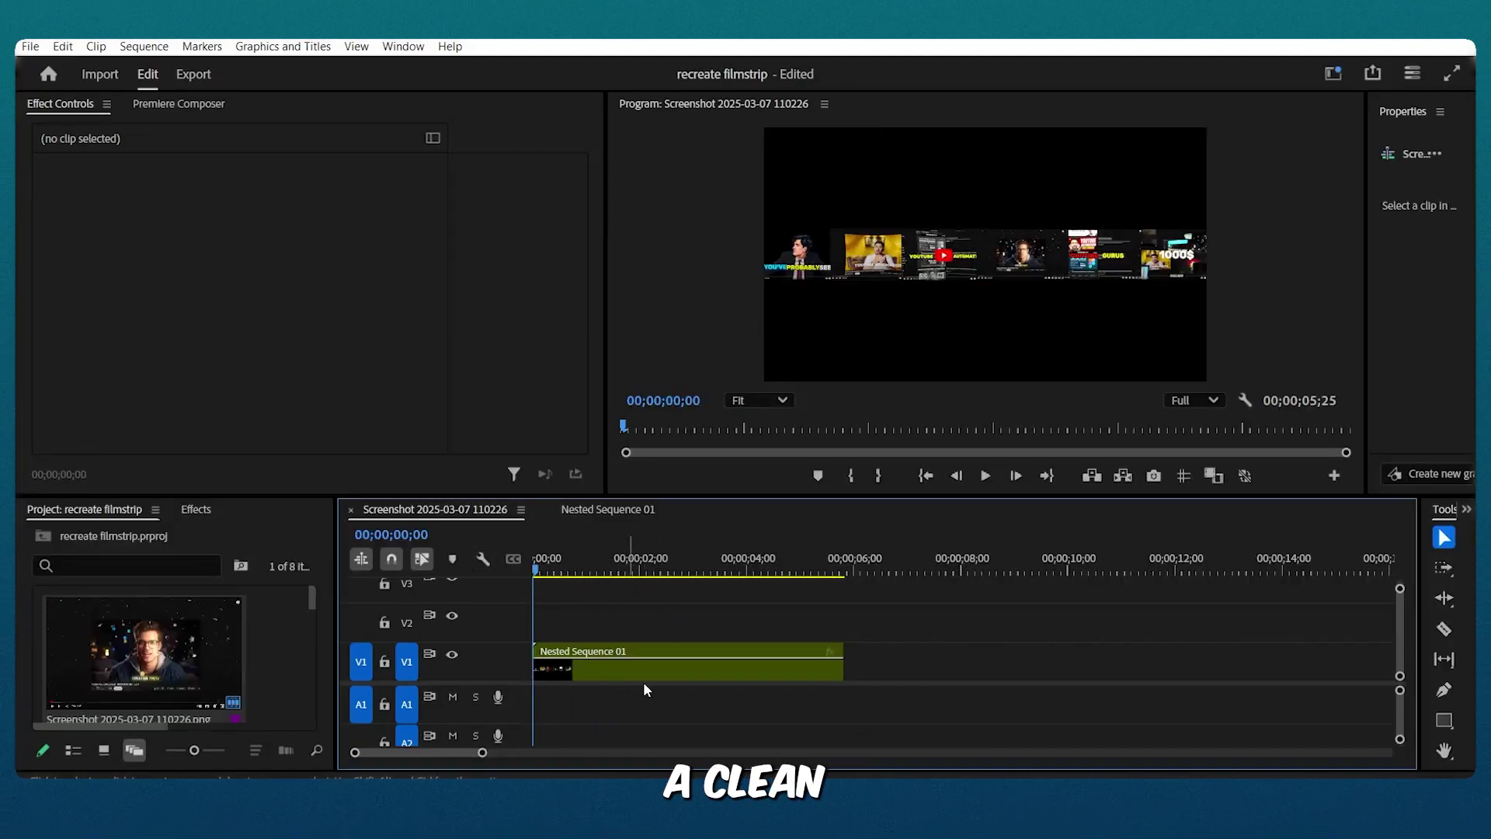
pyautogui.click(646, 674)
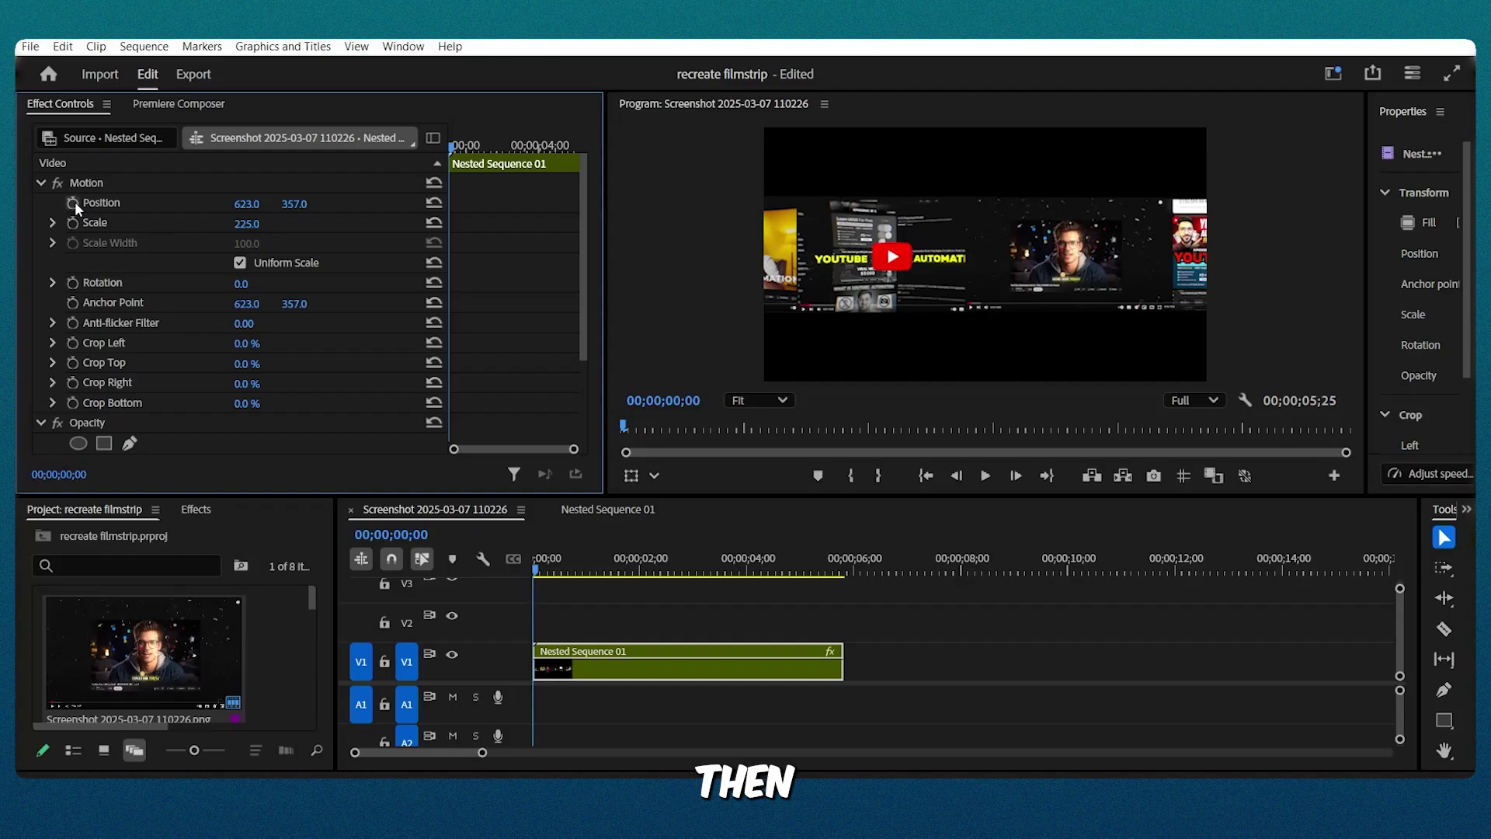
pyautogui.click(73, 203)
pyautogui.moveTo(253, 208); pyautogui.dragTo(309, 233)
pyautogui.click(553, 569)
pyautogui.moveTo(560, 569); pyautogui.dragTo(841, 571)
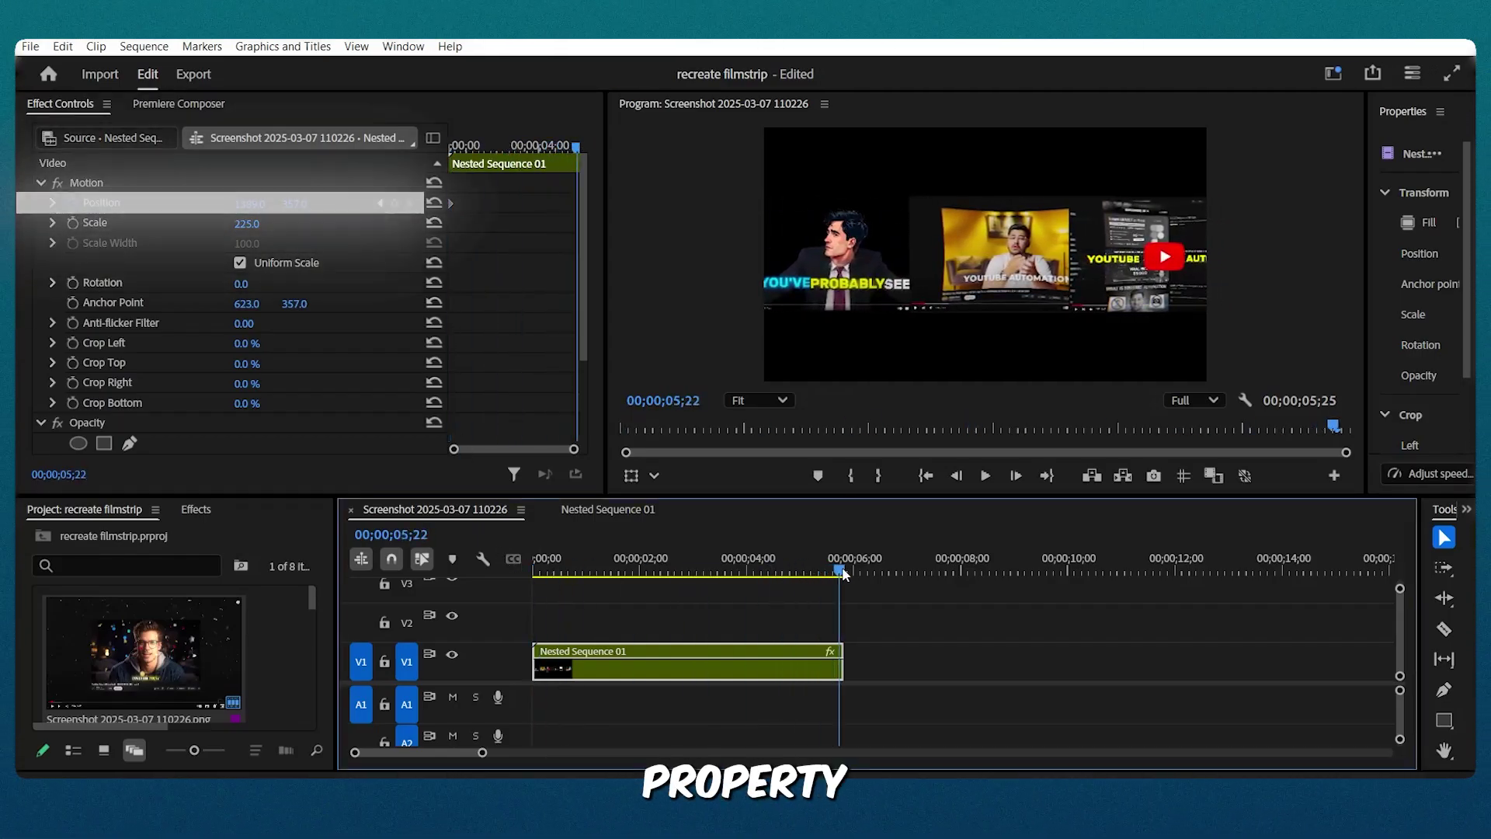
pyautogui.moveTo(250, 204); pyautogui.dragTo(47, 203)
pyautogui.press('space')
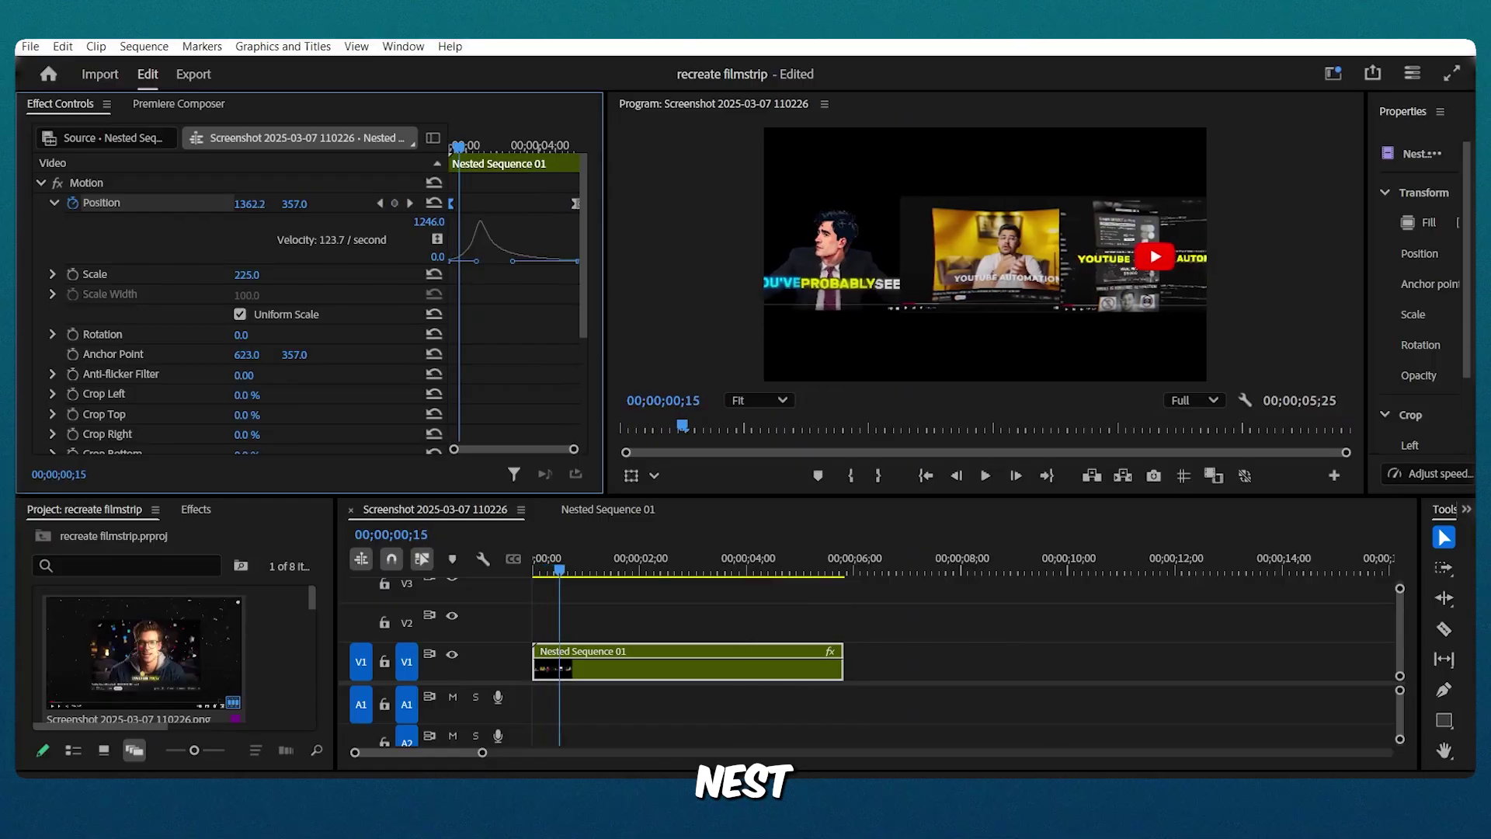
# Nest the animated filmstrip clip again into a new nested sequence
pyautogui.rightClick(697, 674)
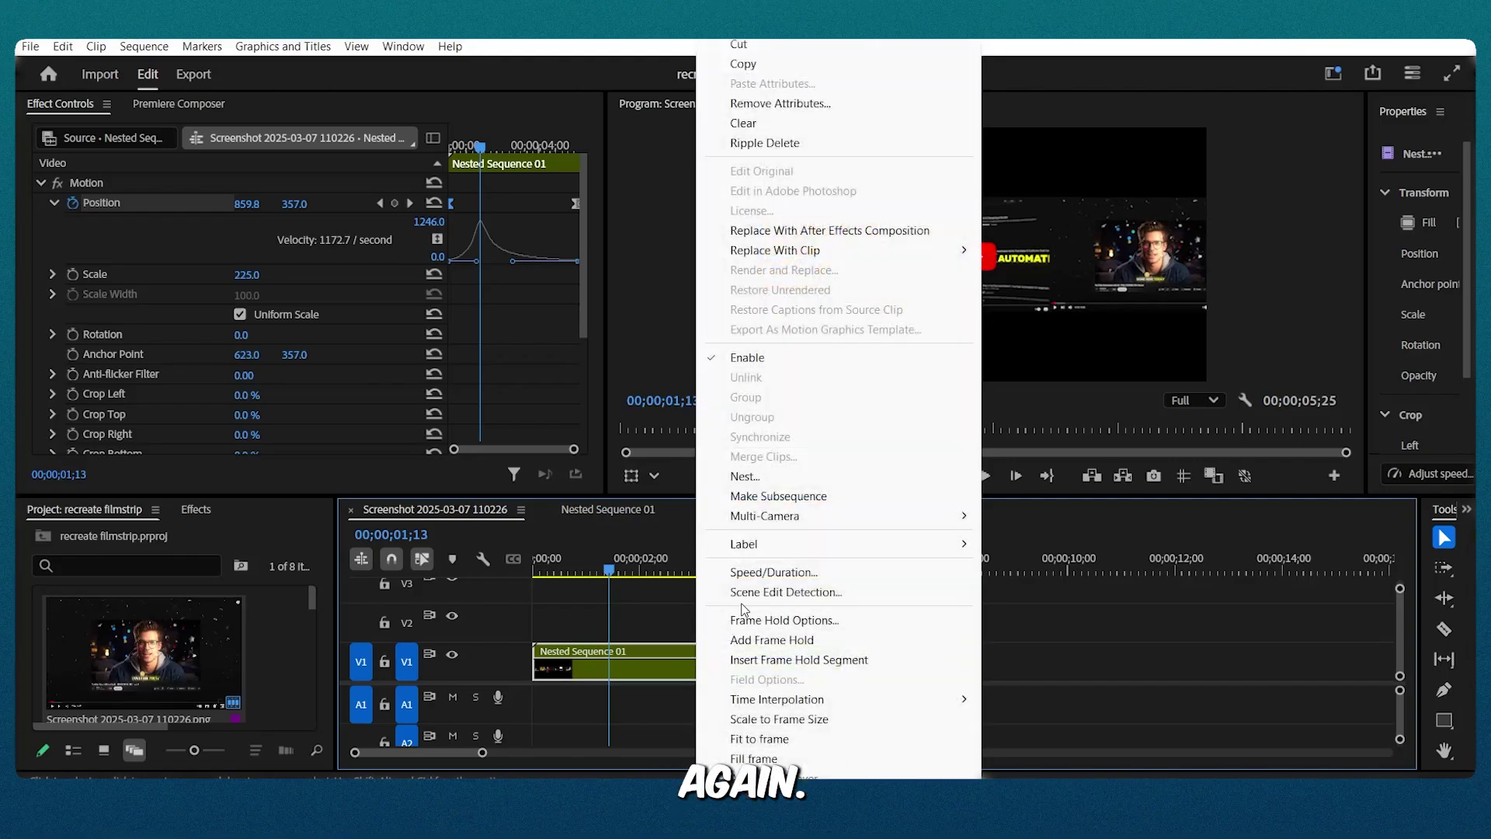
pyautogui.click(768, 477)
pyautogui.click(780, 432)
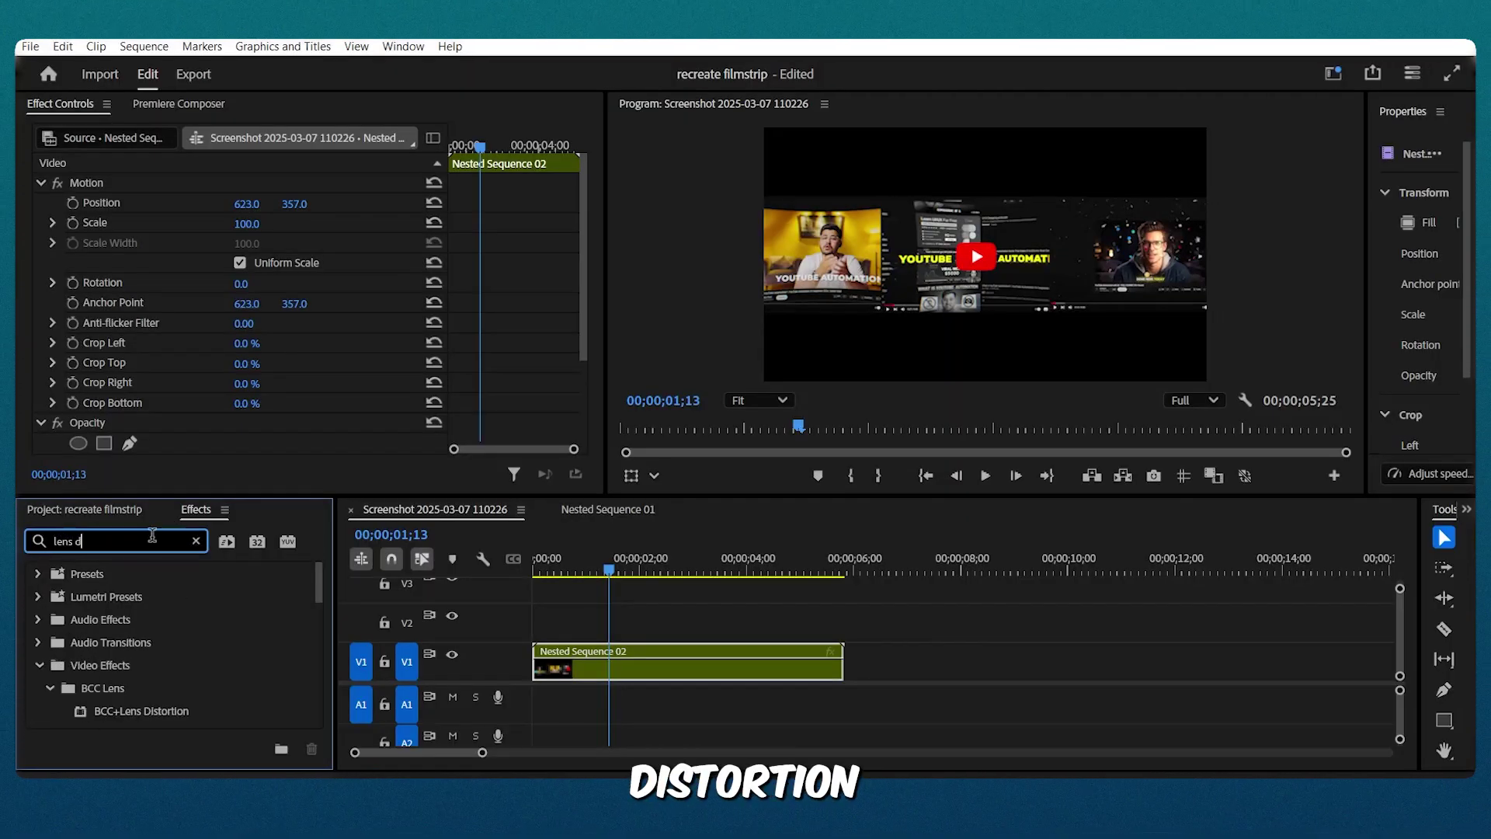
# Apply Lens Distortion and S_WarpChroma to the nested filmstrip
pyautogui.write('i')
pyautogui.moveTo(126, 657); pyautogui.dragTo(194, 392)
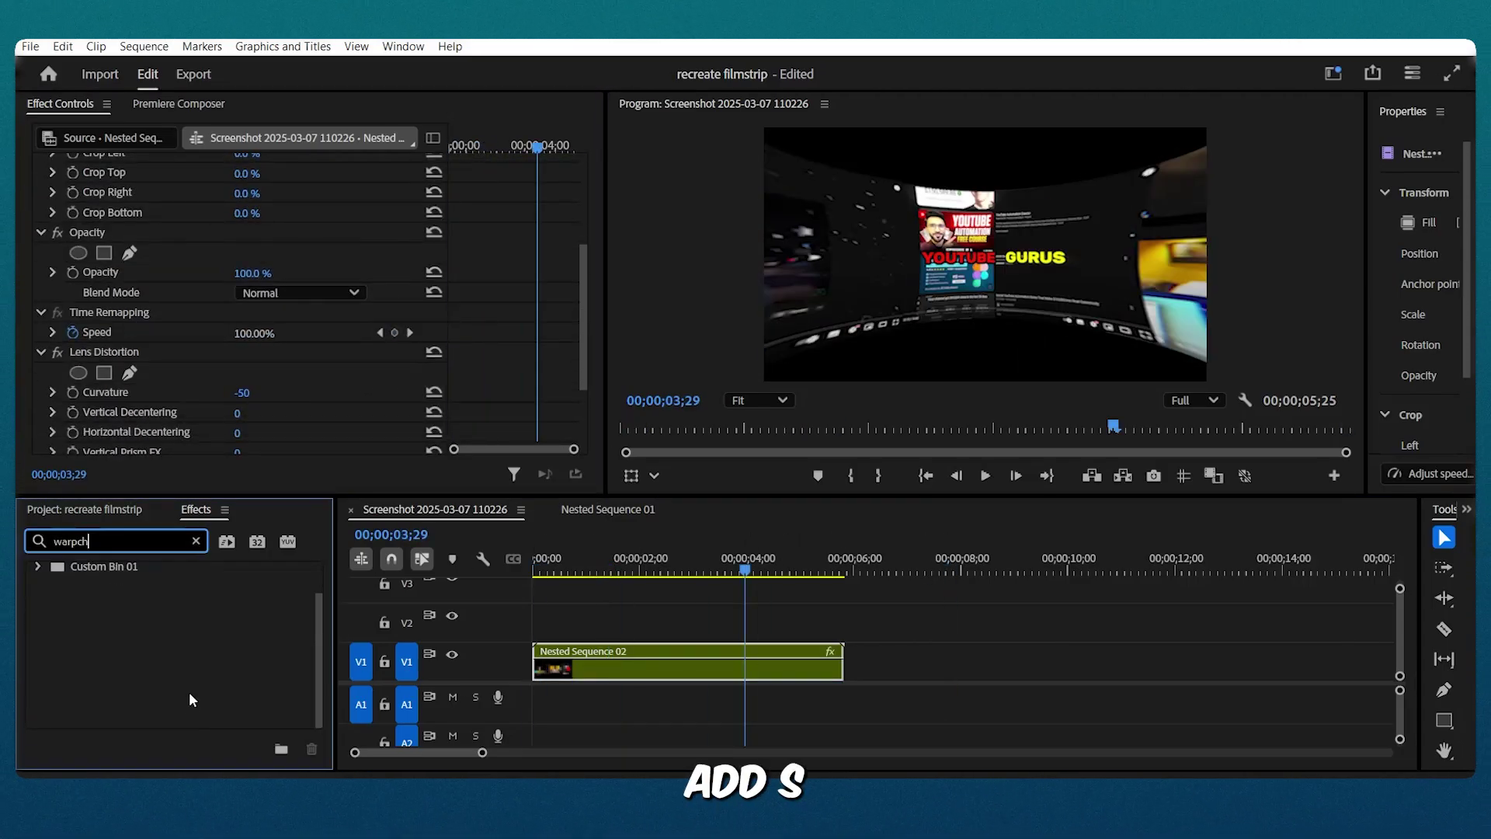
pyautogui.moveTo(152, 715); pyautogui.dragTo(665, 682)
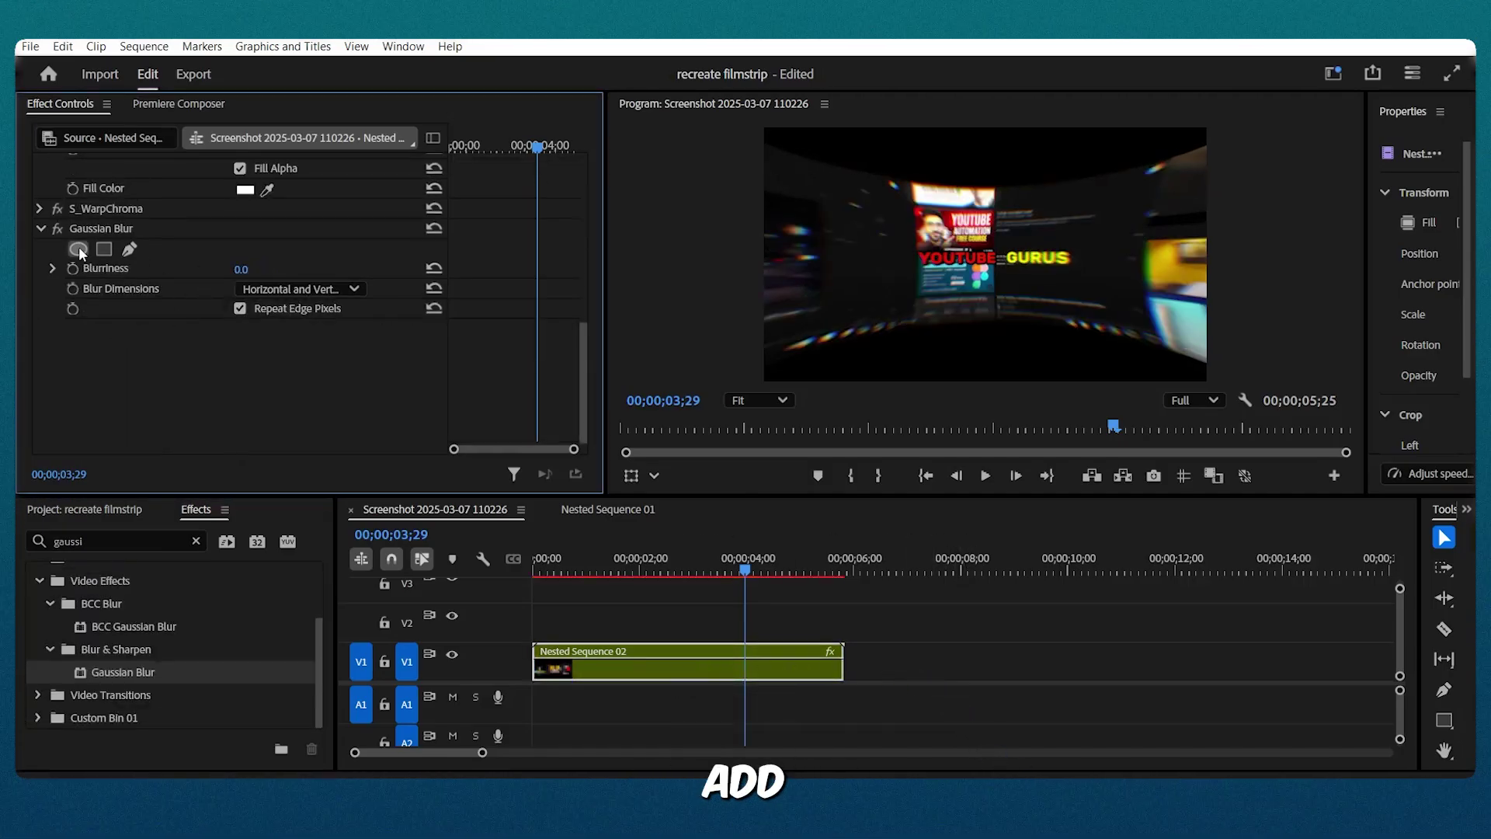
# Give the Gaussian Blur an inverted ellipse mask with Blurriness 66 and feather 374
pyautogui.click(77, 249)
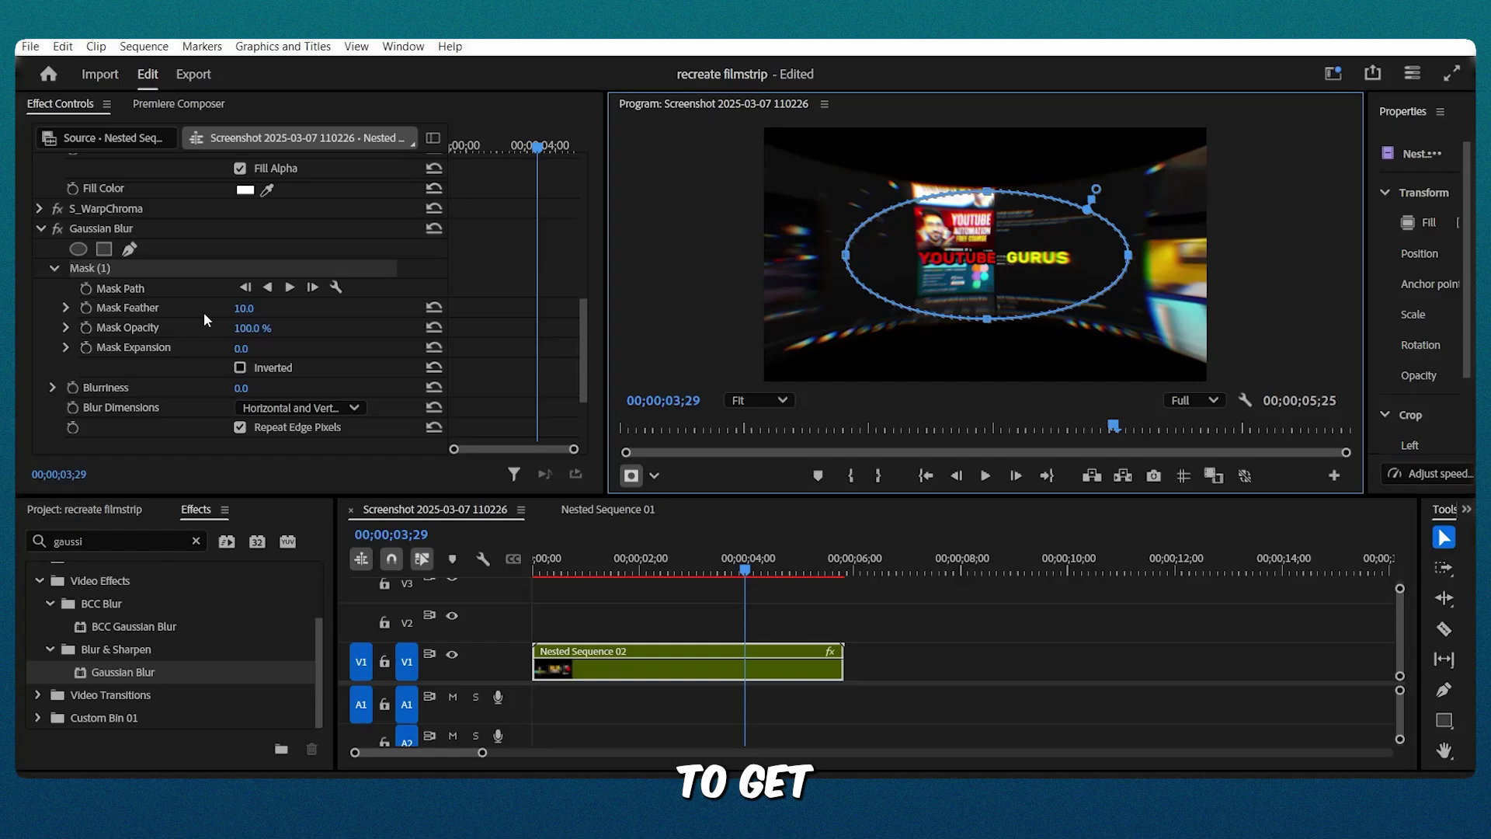
pyautogui.scroll(1, 260, 343)
pyautogui.scroll(-1, 260, 343)
pyautogui.moveTo(243, 386); pyautogui.dragTo(268, 386)
pyautogui.click(240, 365)
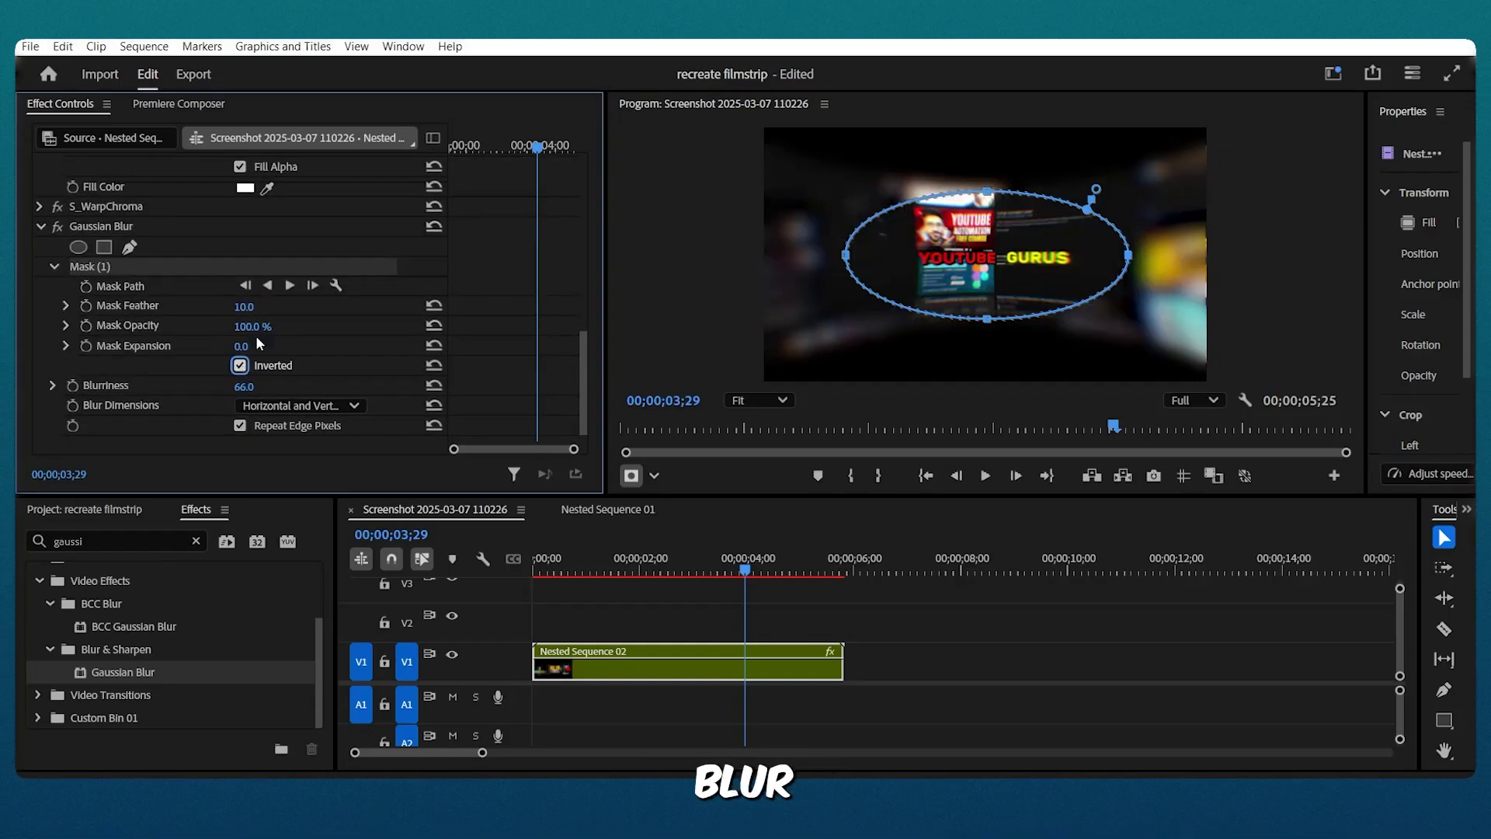
pyautogui.moveTo(243, 307); pyautogui.dragTo(326, 306)
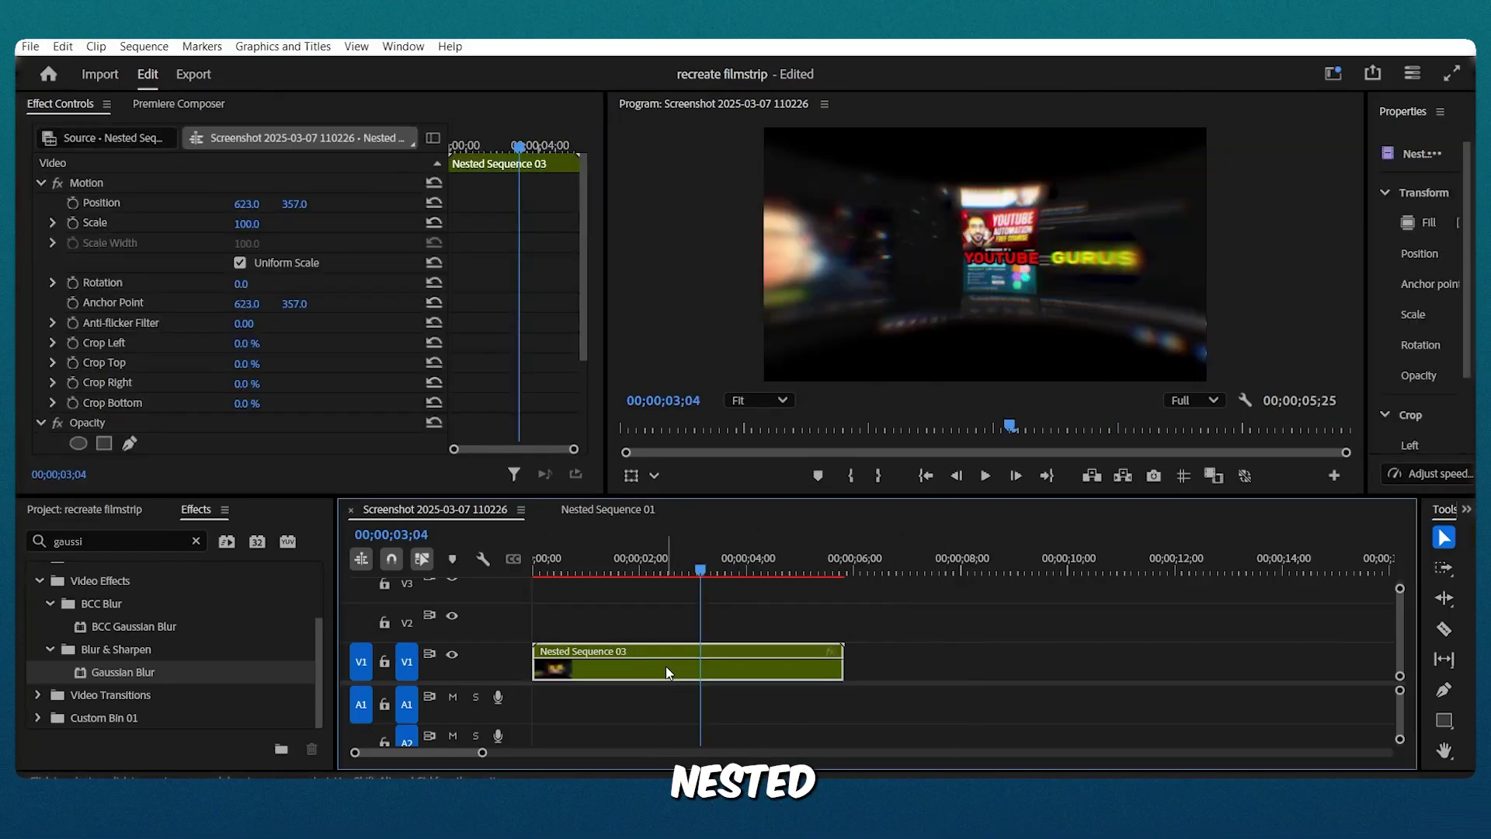
# Copy Nested Sequence 03 and paste it right after the original clip
pyautogui.rightClick(648, 665)
pyautogui.press('Escape')
pyautogui.click(845, 562)
pyautogui.hotkey('ctrl', 'v')
# Set the pasted copy to Reverse Speed and play back from the 05;05 join
pyautogui.rightClick(928, 663)
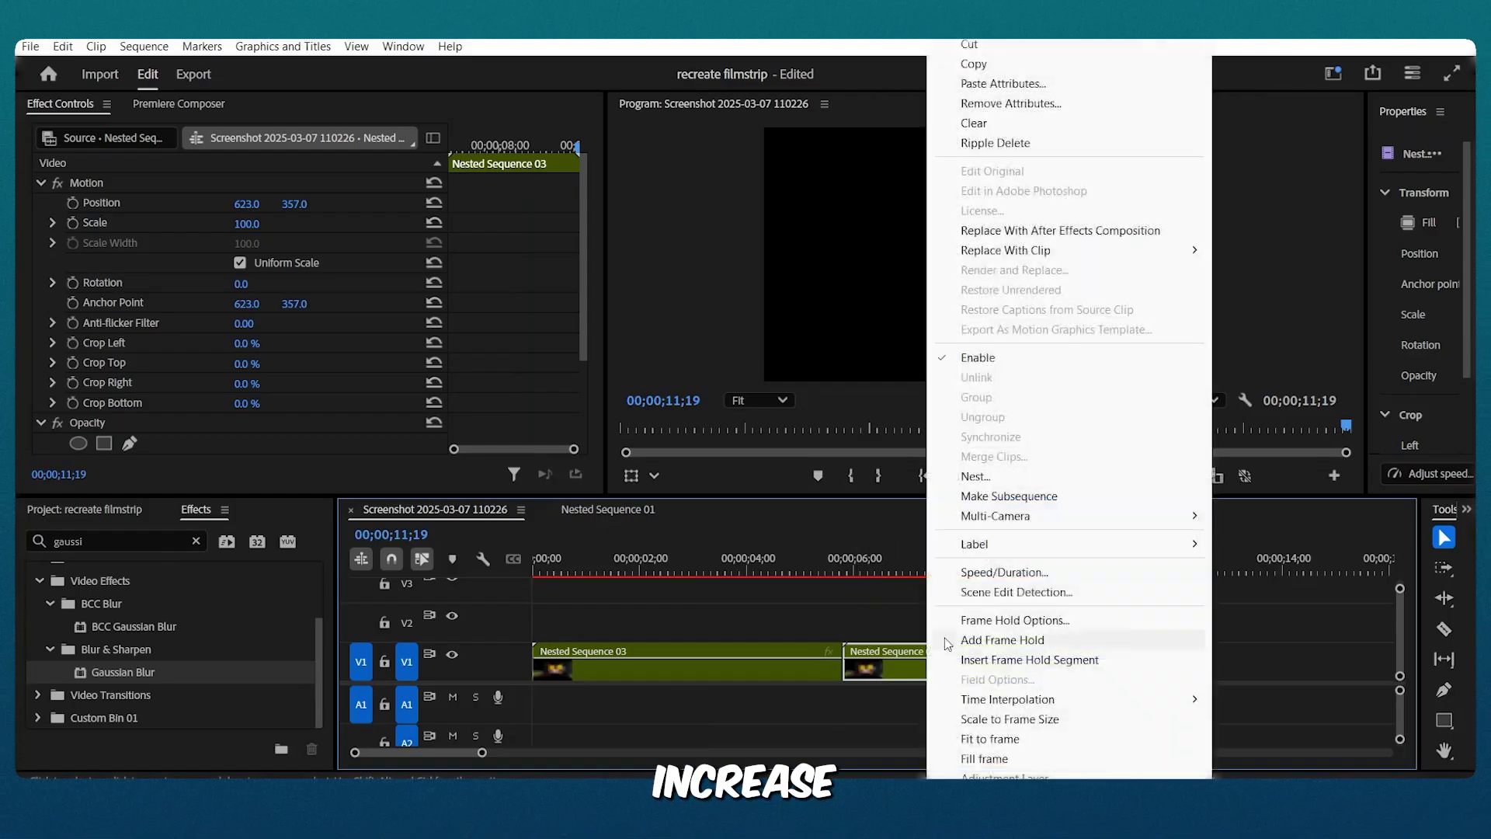
pyautogui.click(973, 575)
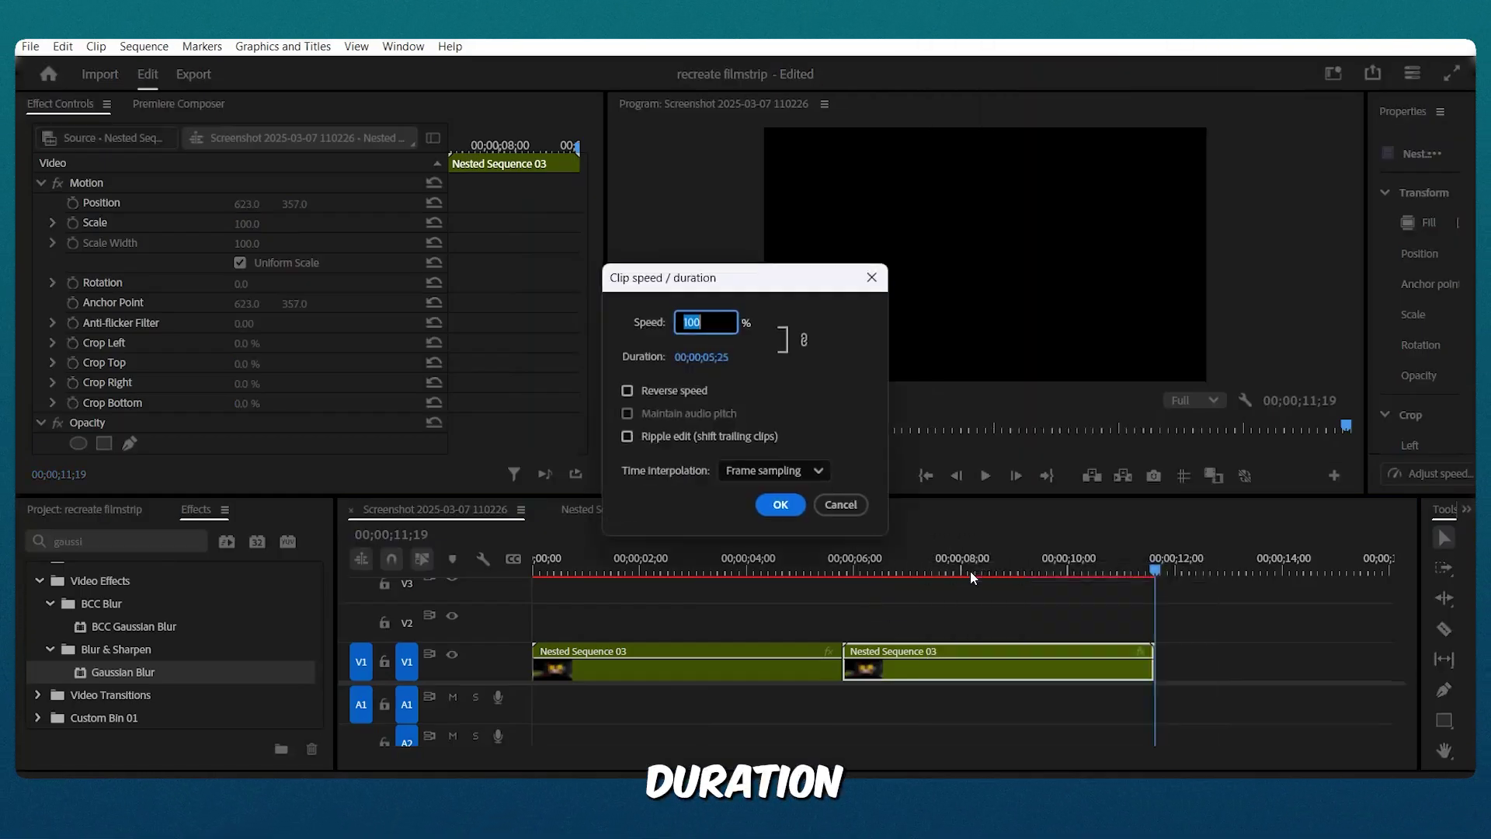
pyautogui.click(780, 504)
pyautogui.click(809, 547)
pyautogui.press('space')
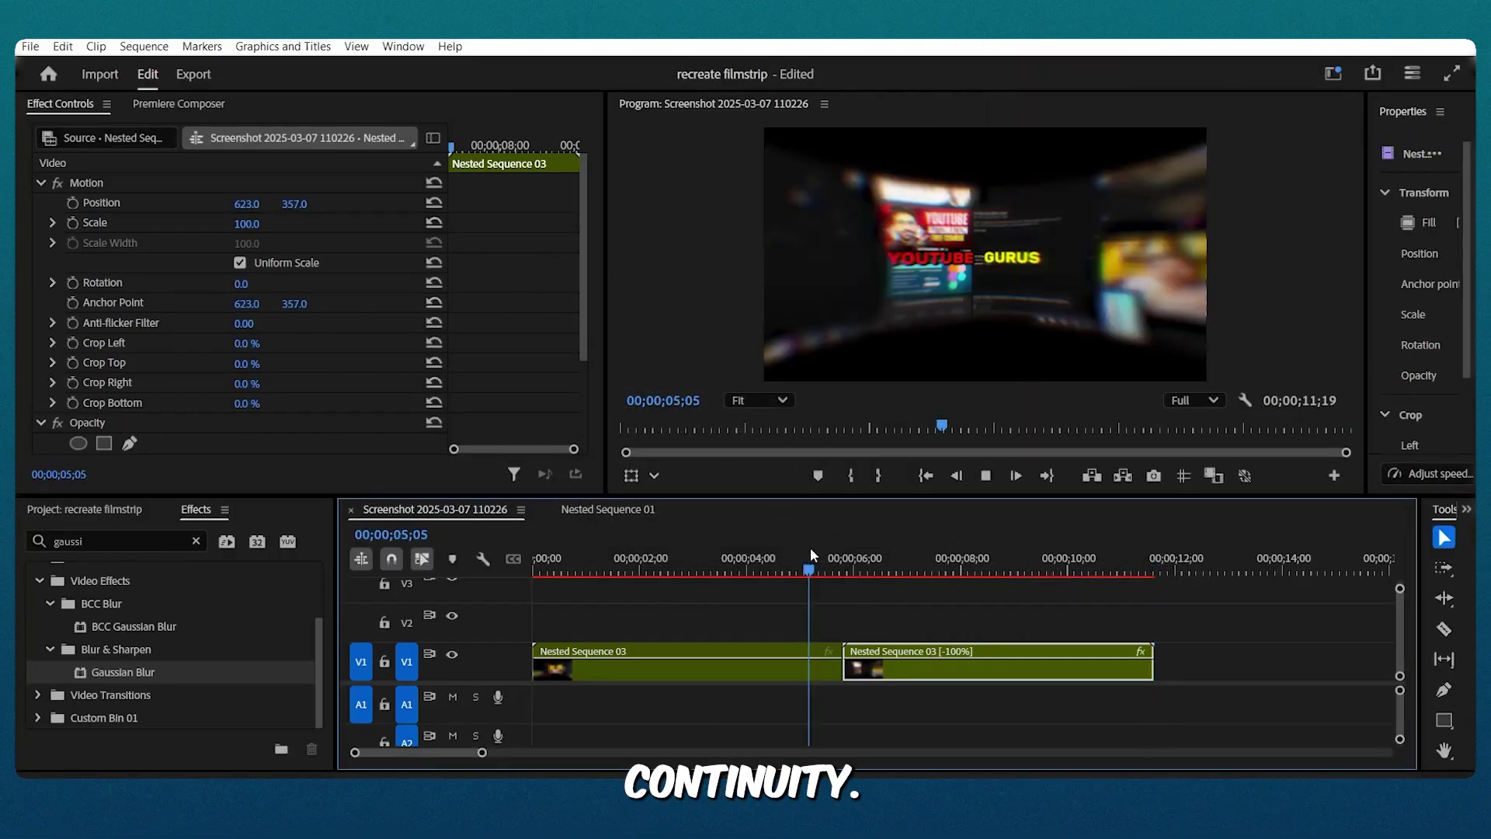